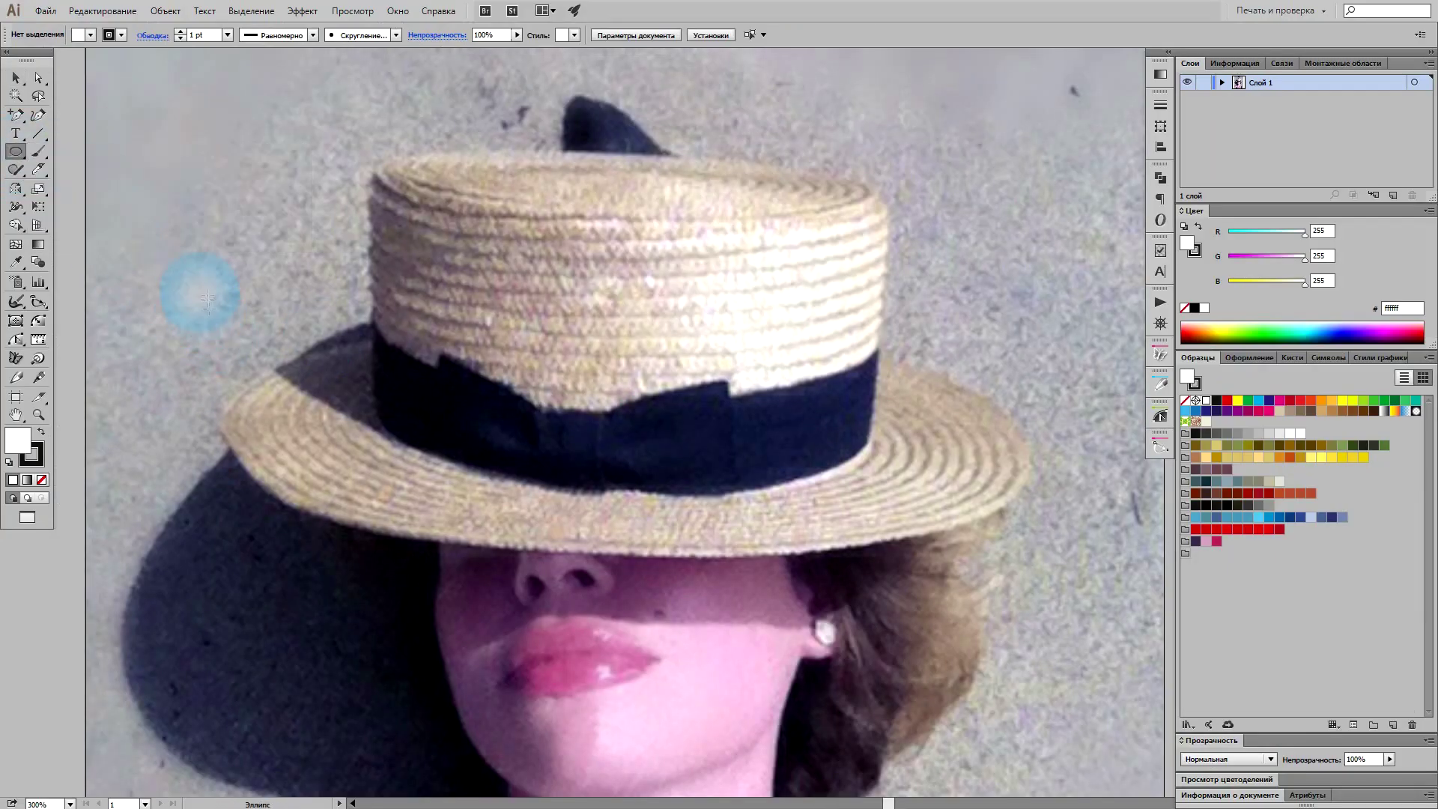
Step: Draw a rectangle and ellipses for the hat crown and brim, duplicating ellipses up the crown
{"action": "left_click_drag", "start_coordinate": [199, 289], "coordinate": [1061, 563]}
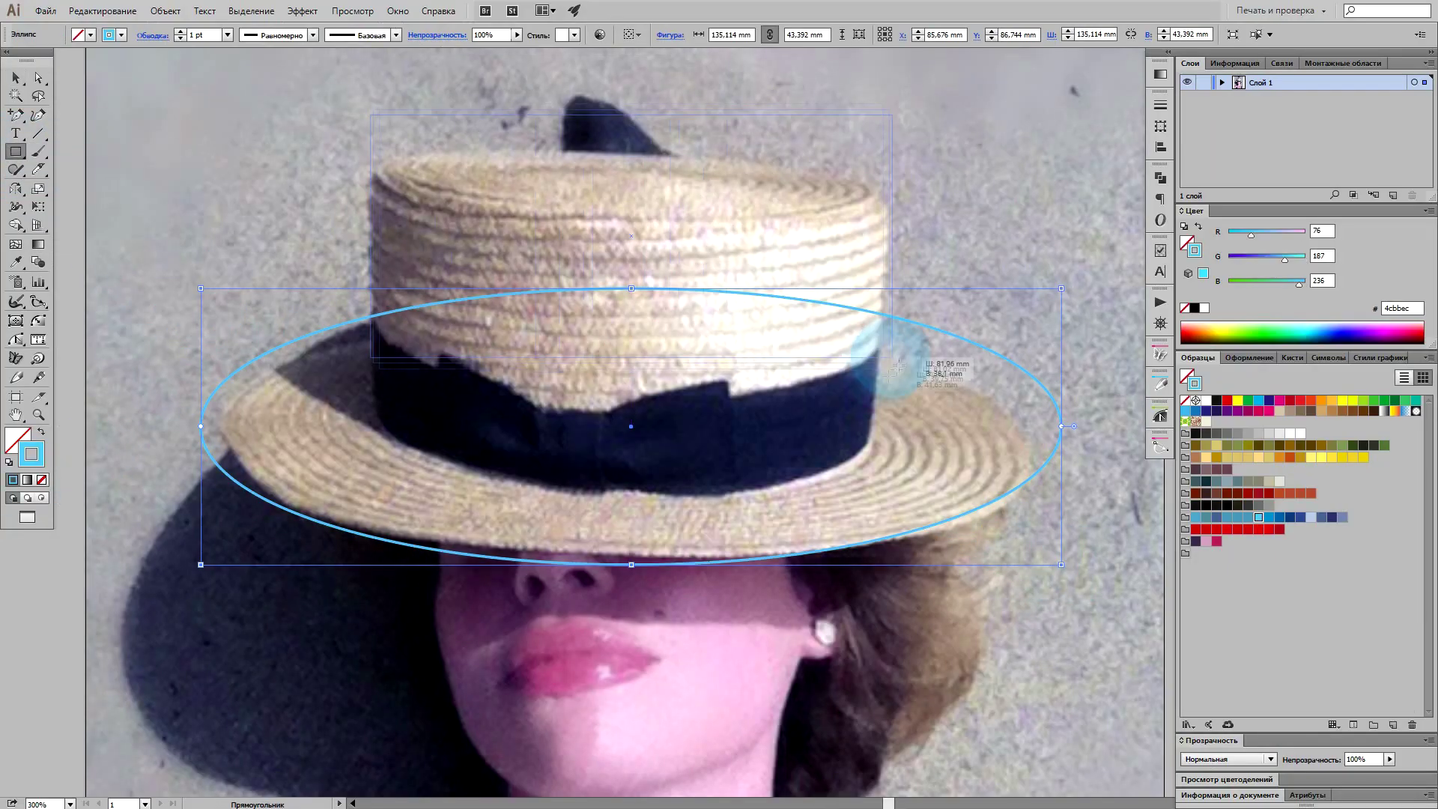
{"action": "left_click_drag", "start_coordinate": [368, 106], "coordinate": [894, 366]}
{"action": "key", "text": "v"}
{"action": "left_click", "coordinate": [1045, 384]}
{"action": "key", "text": "ctrl+c"}
{"action": "key", "text": "ctrl+f"}
{"action": "mouse_move", "coordinate": [1061, 288]}
{"action": "left_mouse_down"}
{"action": "mouse_move", "coordinate": [979, 225]}
{"action": "mouse_move", "coordinate": [843, 401]}
{"action": "mouse_move", "coordinate": [752, 368]}
{"action": "left_mouse_up"}
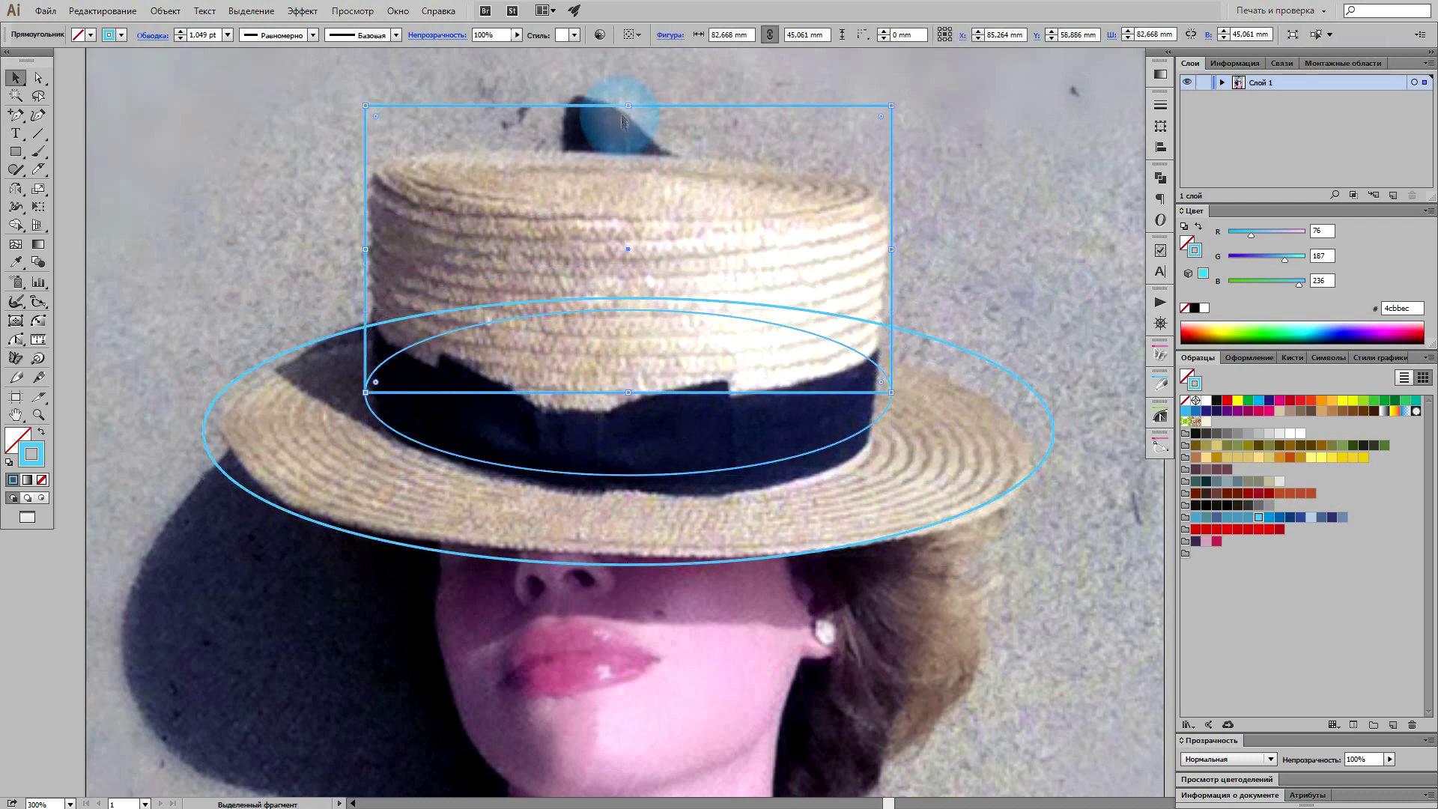
{"action": "left_click_drag", "start_coordinate": [718, 434], "coordinate": [717, 221]}
{"action": "left_click_drag", "start_coordinate": [887, 97], "coordinate": [924, 248]}
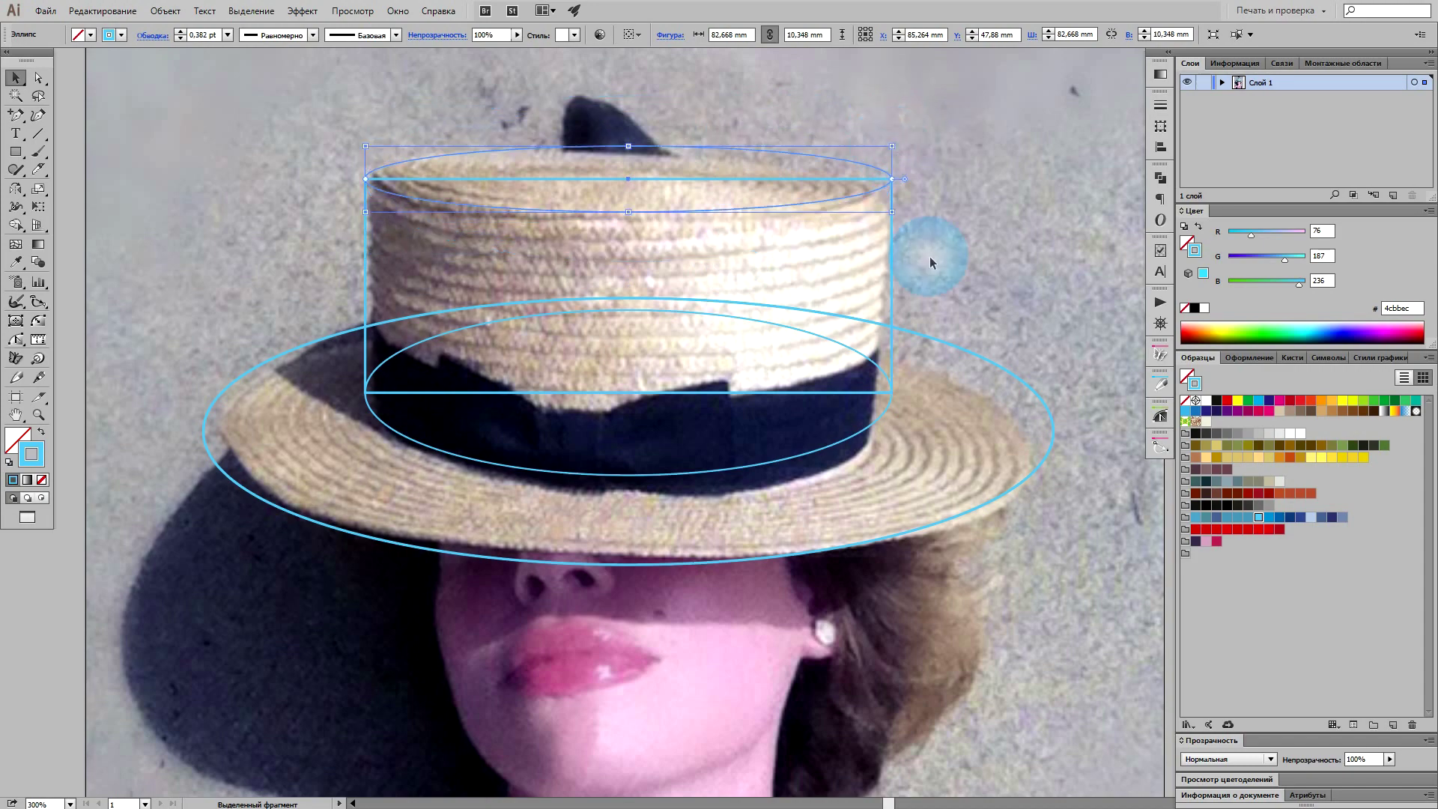
{"action": "key", "text": "ctrl+plus"}
{"action": "left_click_drag", "start_coordinate": [882, 516], "coordinate": [883, 414]}
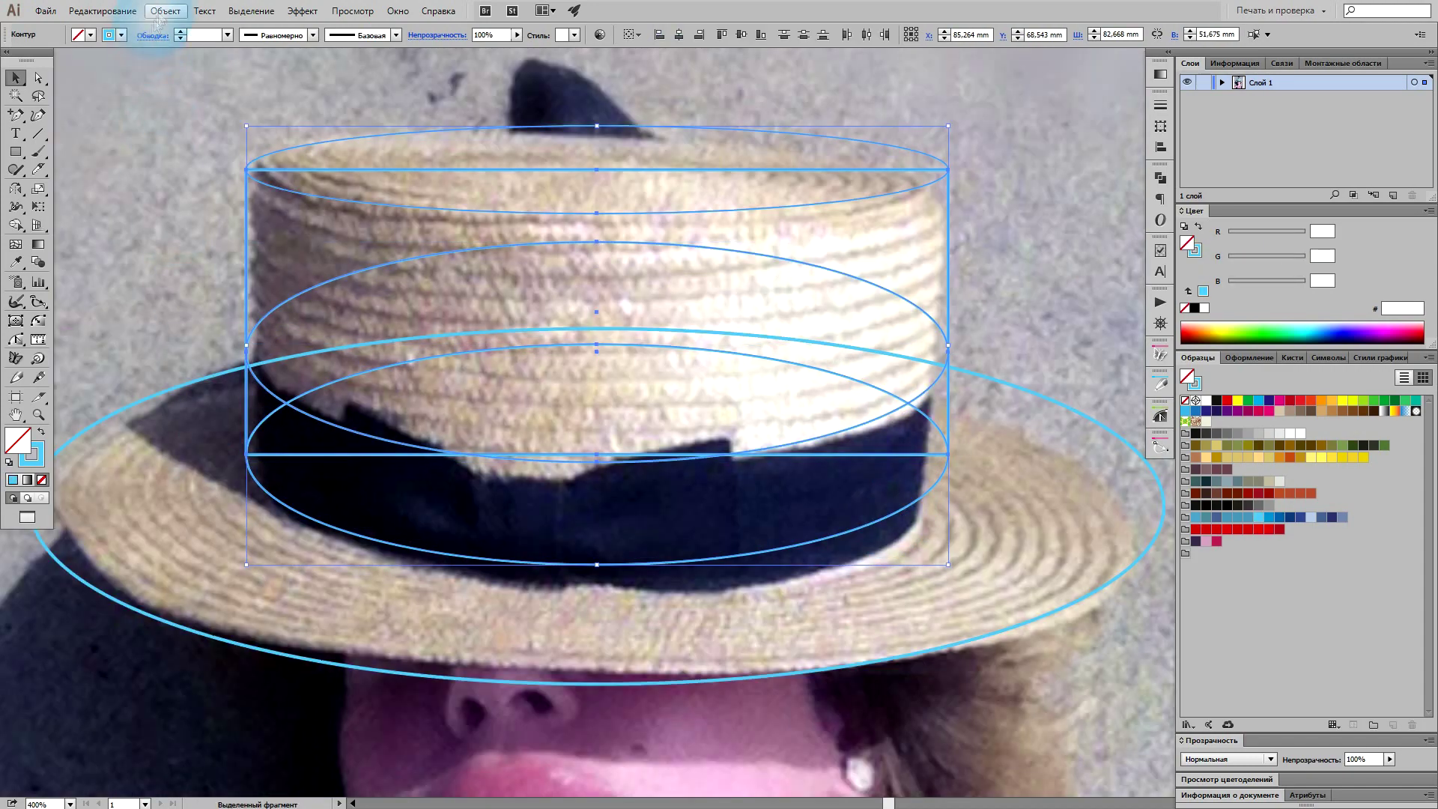
Step: Arc-warp the crown slightly, expand it, and merge the top band with the region below
{"action": "left_click", "coordinate": [165, 11]}
{"action": "left_click", "coordinate": [472, 434]}
{"action": "left_click", "coordinate": [1094, 473]}
{"action": "left_click", "coordinate": [165, 10]}
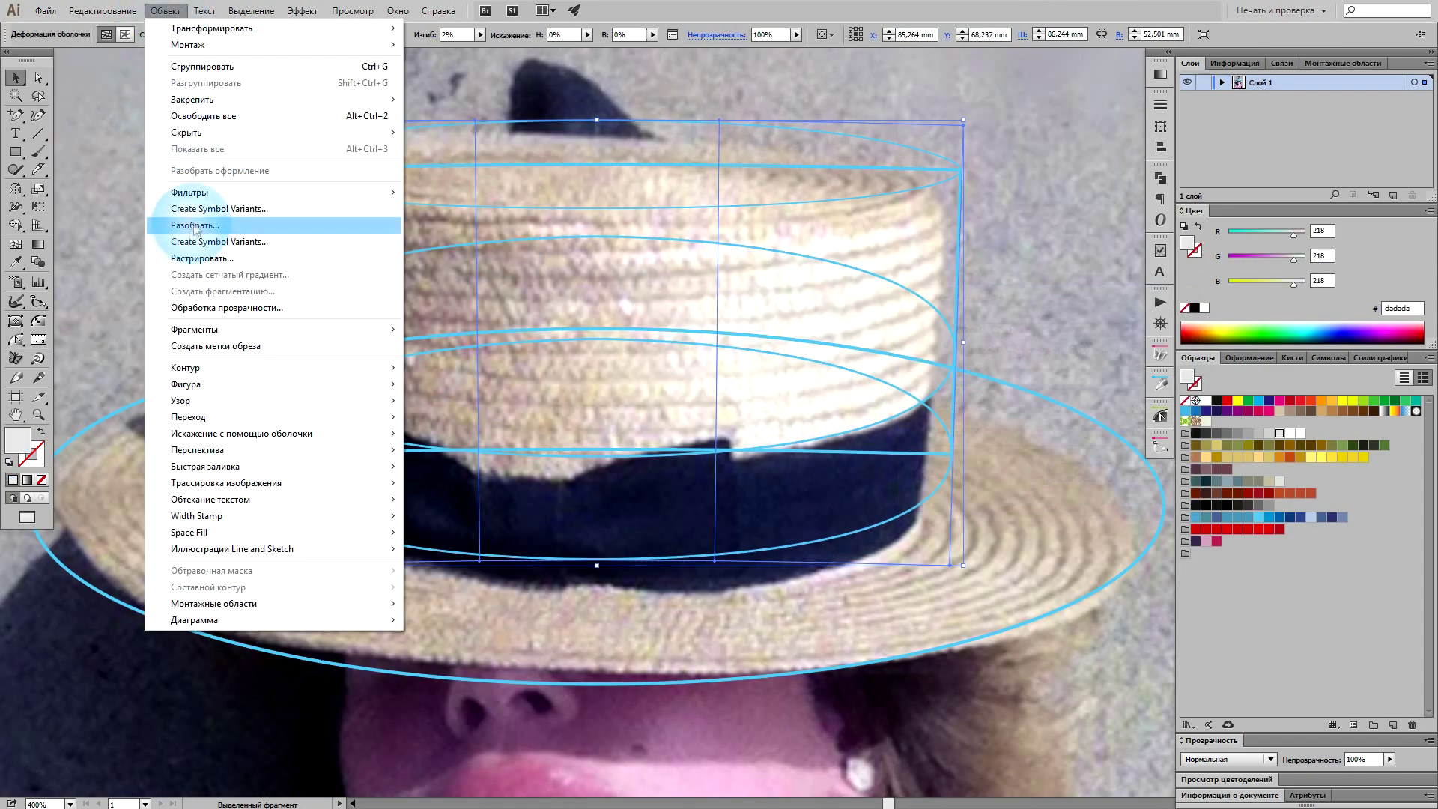
{"action": "left_click", "coordinate": [195, 225]}
{"action": "left_click", "coordinate": [15, 224]}
{"action": "left_click_drag", "start_coordinate": [514, 236], "coordinate": [486, 370]}
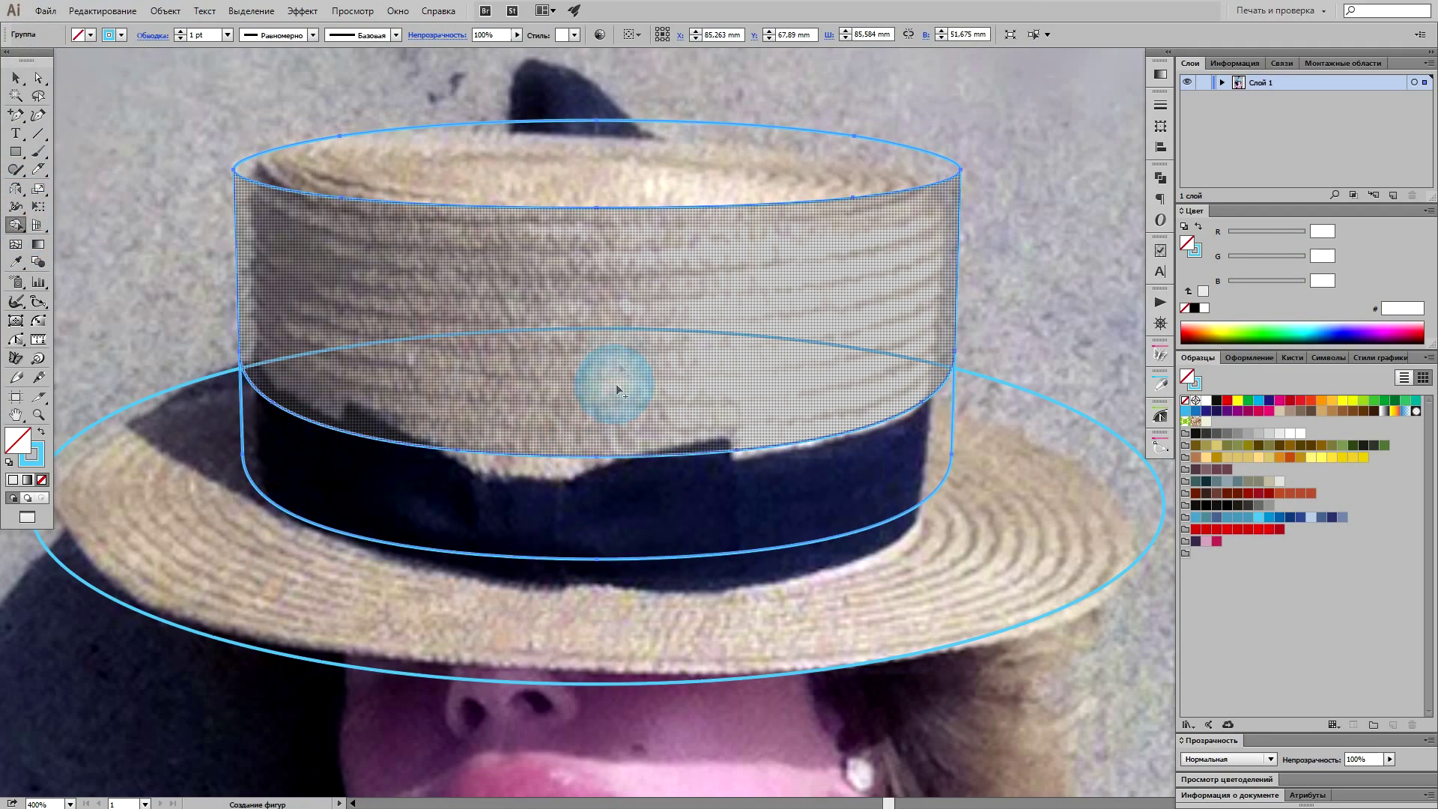
Step: Fill the hat brim yellow and the band dark grey
{"action": "key", "text": "v"}
{"action": "key", "text": "ctrl+minus"}
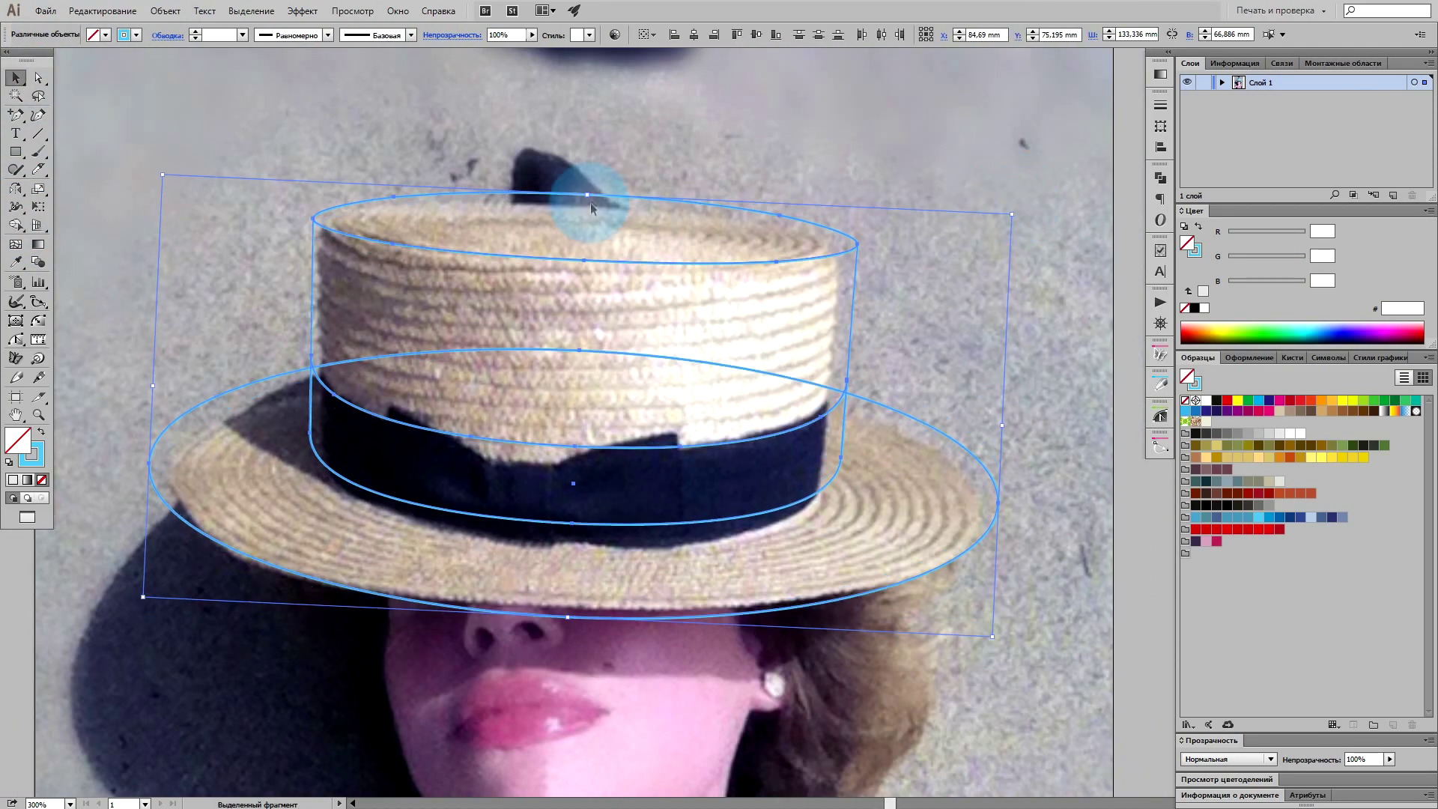
{"action": "scroll", "coordinate": [706, 151], "scroll_direction": "down", "scroll_amount": 1}
{"action": "right_click", "coordinate": [706, 153]}
{"action": "left_click", "coordinate": [940, 386]}
{"action": "left_click", "coordinate": [1323, 458]}
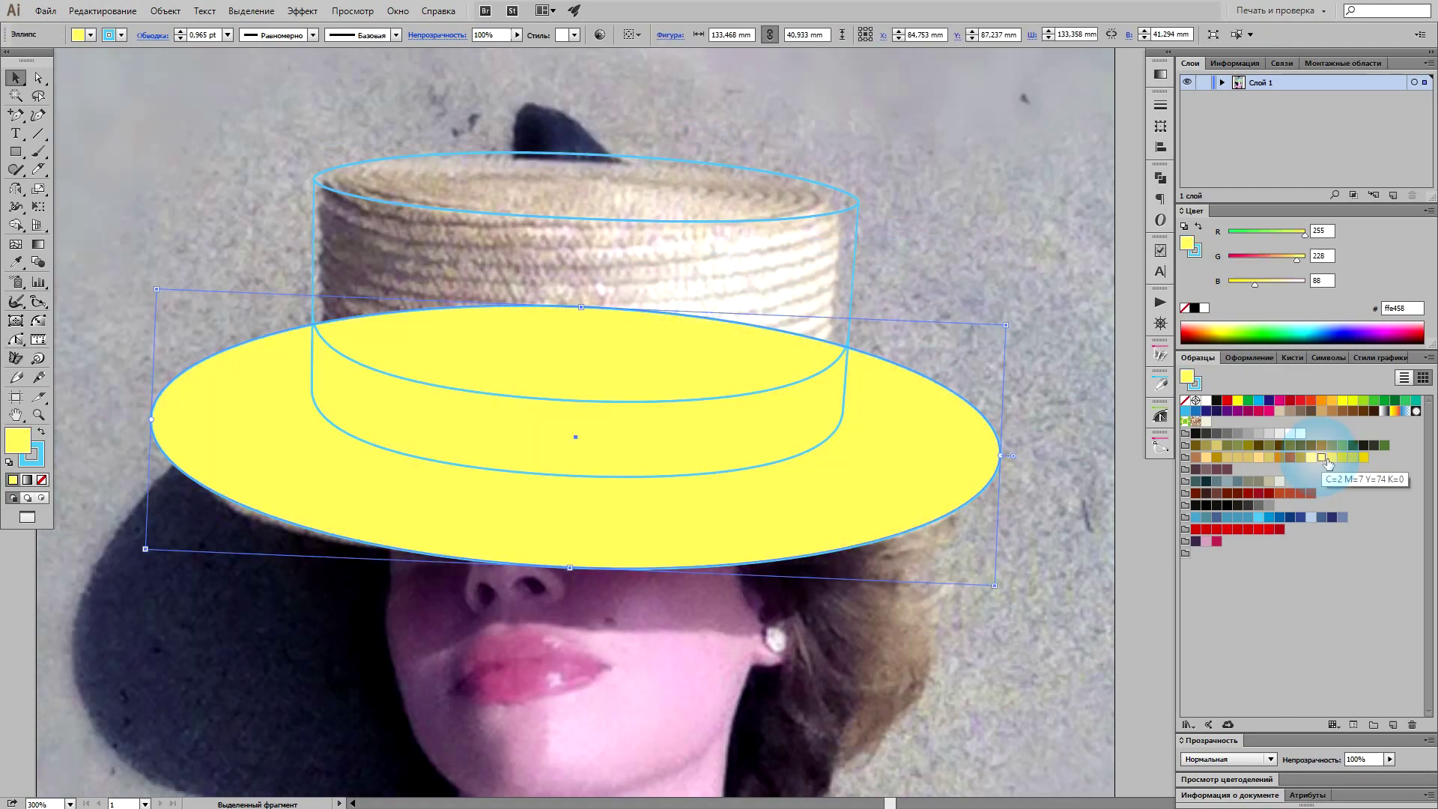
{"action": "left_click", "coordinate": [845, 384]}
{"action": "left_click", "coordinate": [1217, 433]}
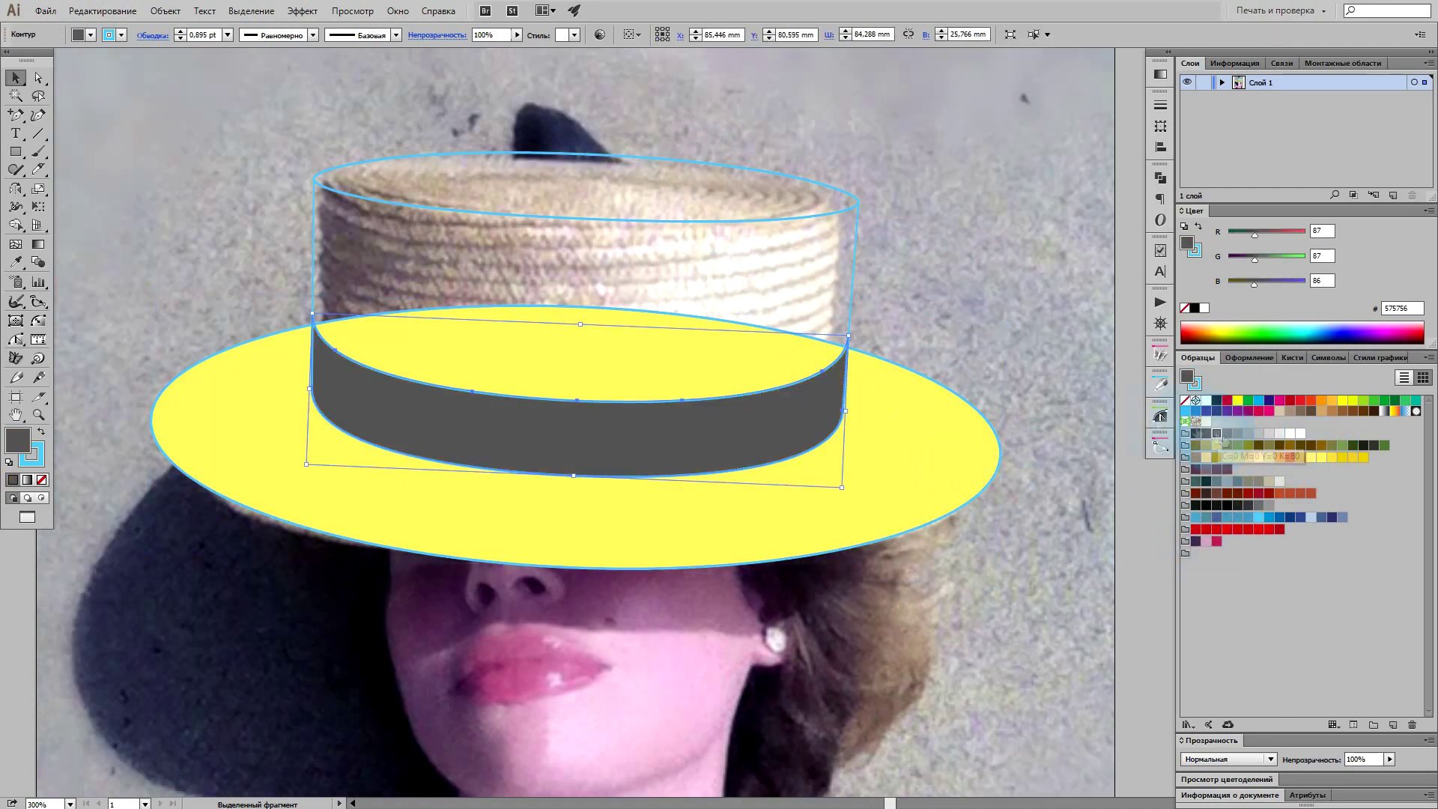
Step: Copy the brim's yellow onto the crown and give the crown top a lighter yellow
{"action": "left_click", "coordinate": [850, 285]}
{"action": "key", "text": "i"}
{"action": "left_click", "coordinate": [925, 452]}
{"action": "left_click", "coordinate": [788, 187]}
{"action": "left_click", "coordinate": [1302, 232]}
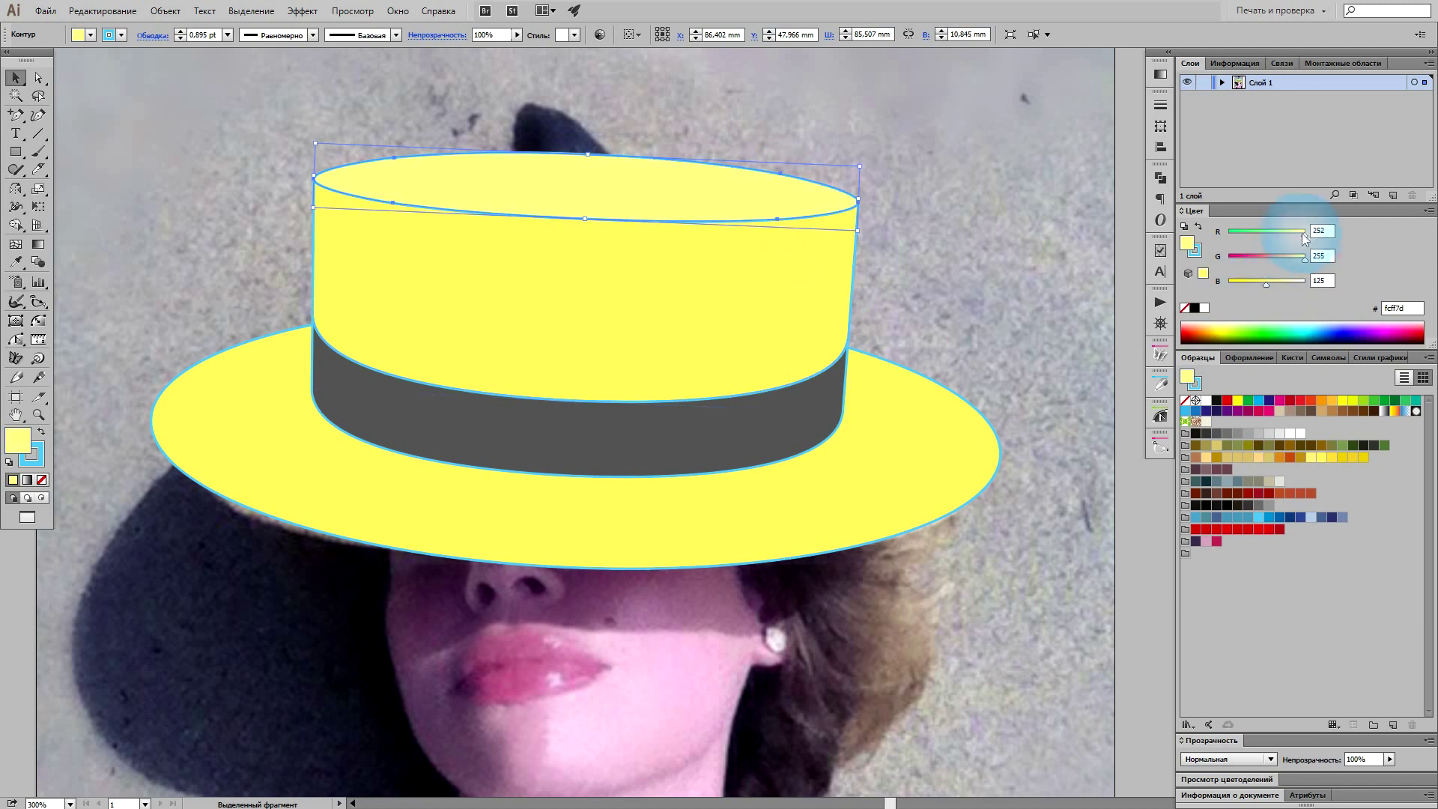
{"action": "left_click_drag", "start_coordinate": [1276, 285], "coordinate": [1278, 286]}
{"action": "key", "text": "ctrl+shift+a"}
{"action": "key", "text": "ctrl+plus"}
{"action": "key", "text": "ctrl+plus"}
{"action": "left_click", "coordinate": [16, 115]}
{"action": "scroll", "coordinate": [480, 466], "scroll_direction": "down", "scroll_amount": 1}
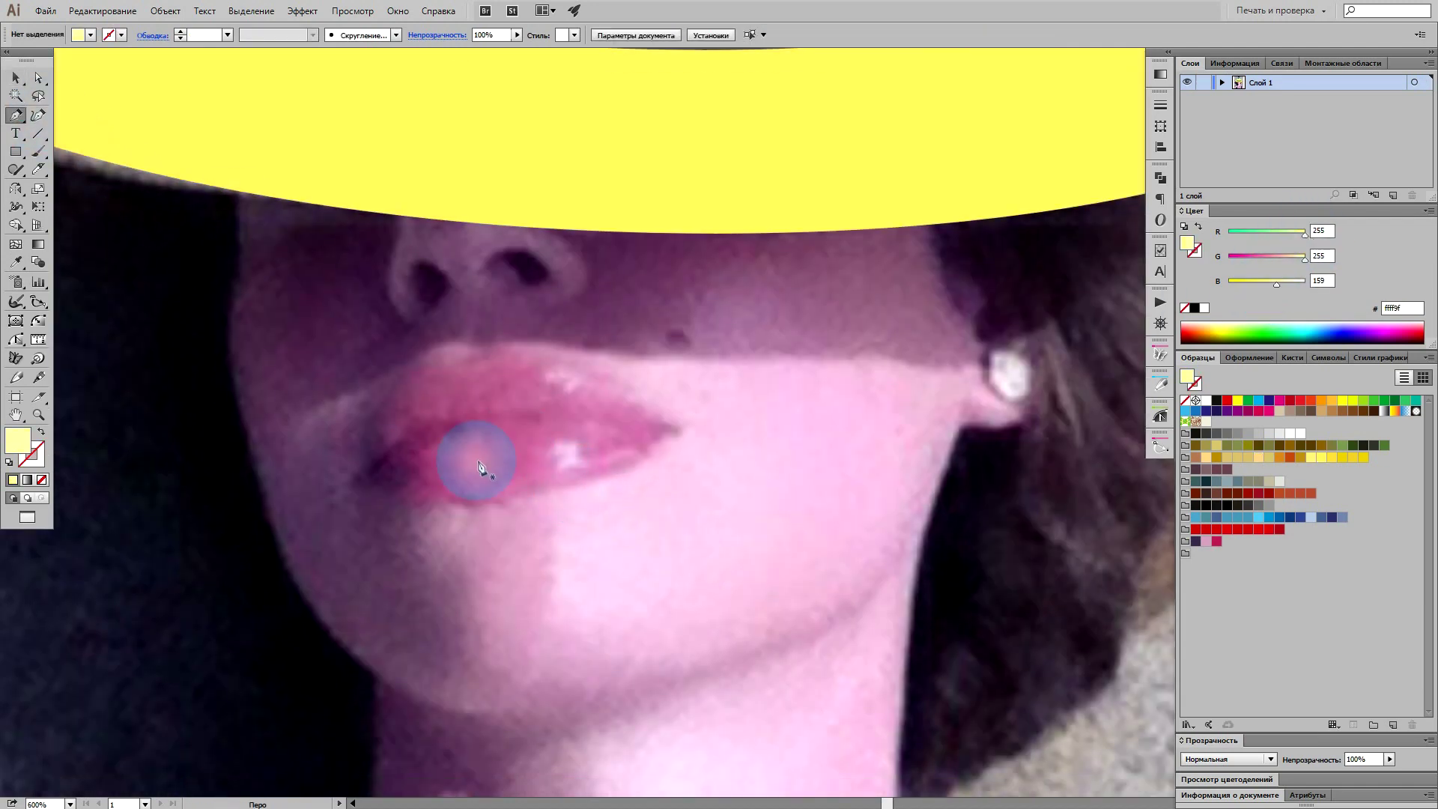
Step: Trace a closed face outline from the hat edge down the cheek, under the chin and up past the ear
{"action": "left_click", "coordinate": [228, 158]}
{"action": "key", "text": "ctrl+plus"}
{"action": "left_click", "coordinate": [353, 289]}
{"action": "scroll", "coordinate": [362, 380], "scroll_direction": "down", "scroll_amount": 2}
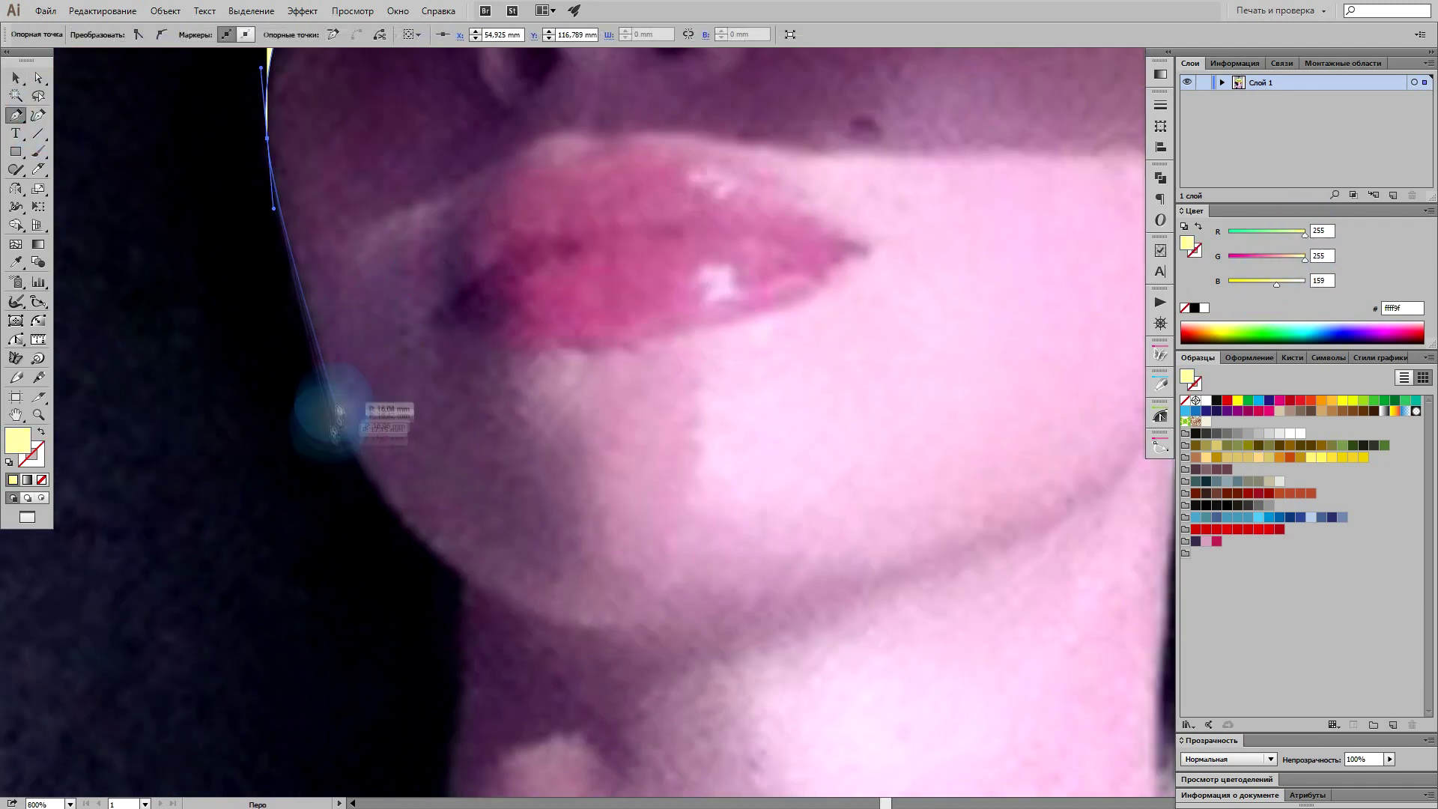
{"action": "left_click_drag", "start_coordinate": [486, 590], "coordinate": [578, 646]}
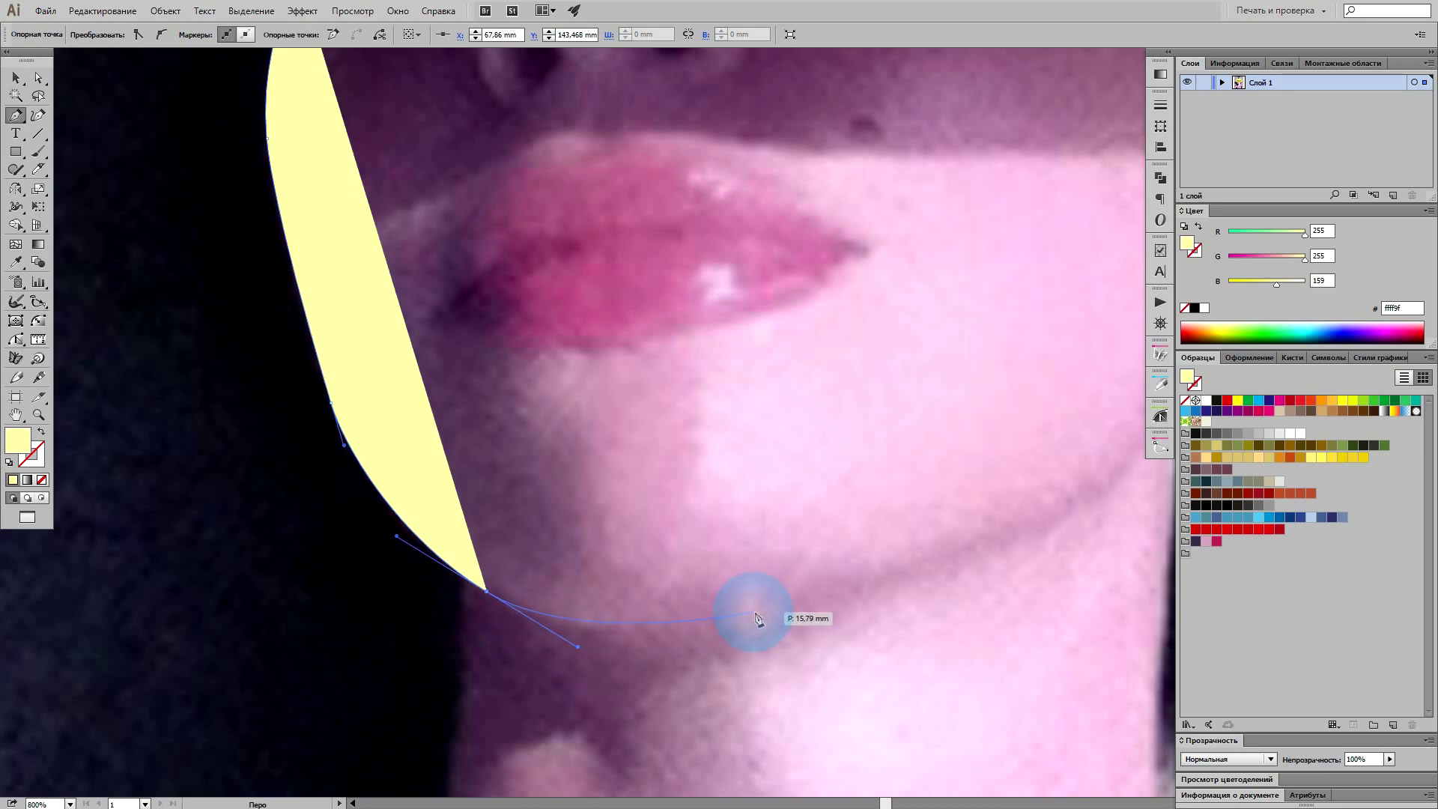
{"action": "left_click_drag", "start_coordinate": [753, 613], "coordinate": [796, 600]}
{"action": "scroll", "coordinate": [755, 616], "scroll_direction": "right", "scroll_amount": 5}
{"action": "key", "text": "shift+x"}
{"action": "scroll", "coordinate": [757, 517], "scroll_direction": "up", "scroll_amount": 3}
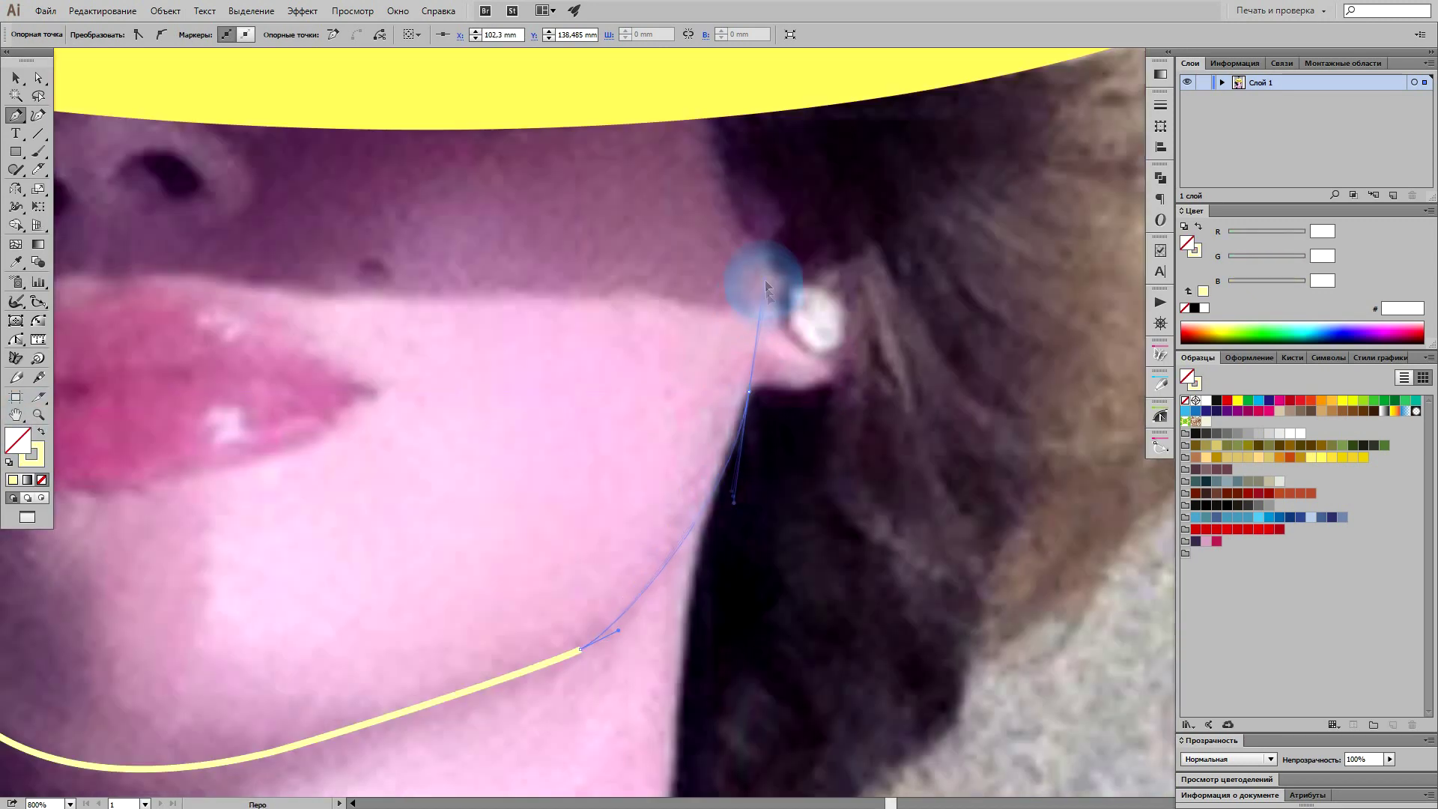
{"action": "left_click", "coordinate": [749, 322]}
{"action": "left_click", "coordinate": [697, 90]}
{"action": "scroll", "coordinate": [697, 90], "scroll_direction": "left", "scroll_amount": 5}
{"action": "left_click", "coordinate": [179, 226]}
{"action": "scroll", "coordinate": [772, 600], "scroll_direction": "up", "scroll_amount": 1}
Step: Trace a closed outline around the upper and lower lips
{"action": "left_click", "coordinate": [963, 492]}
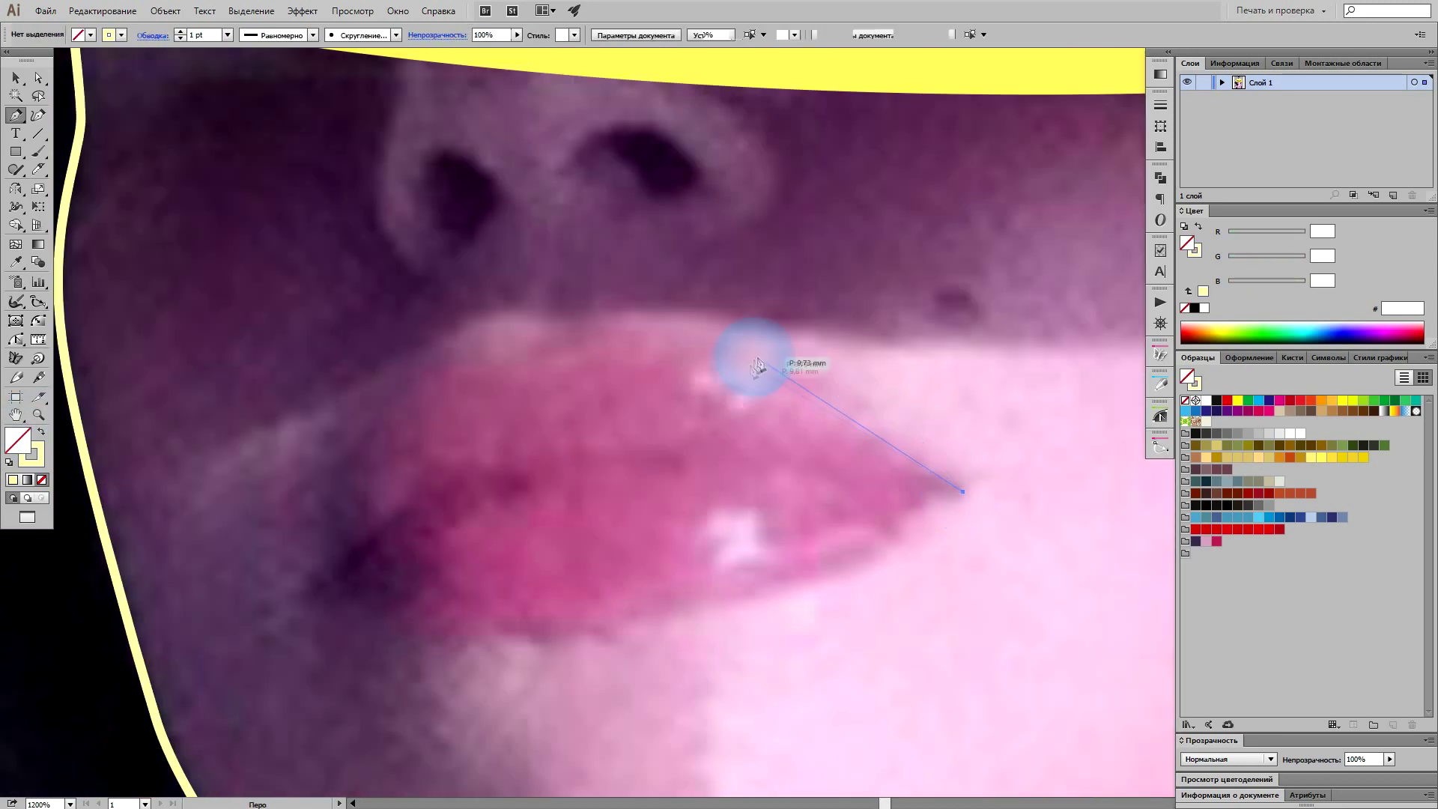
{"action": "left_click_drag", "start_coordinate": [619, 312], "coordinate": [621, 305]}
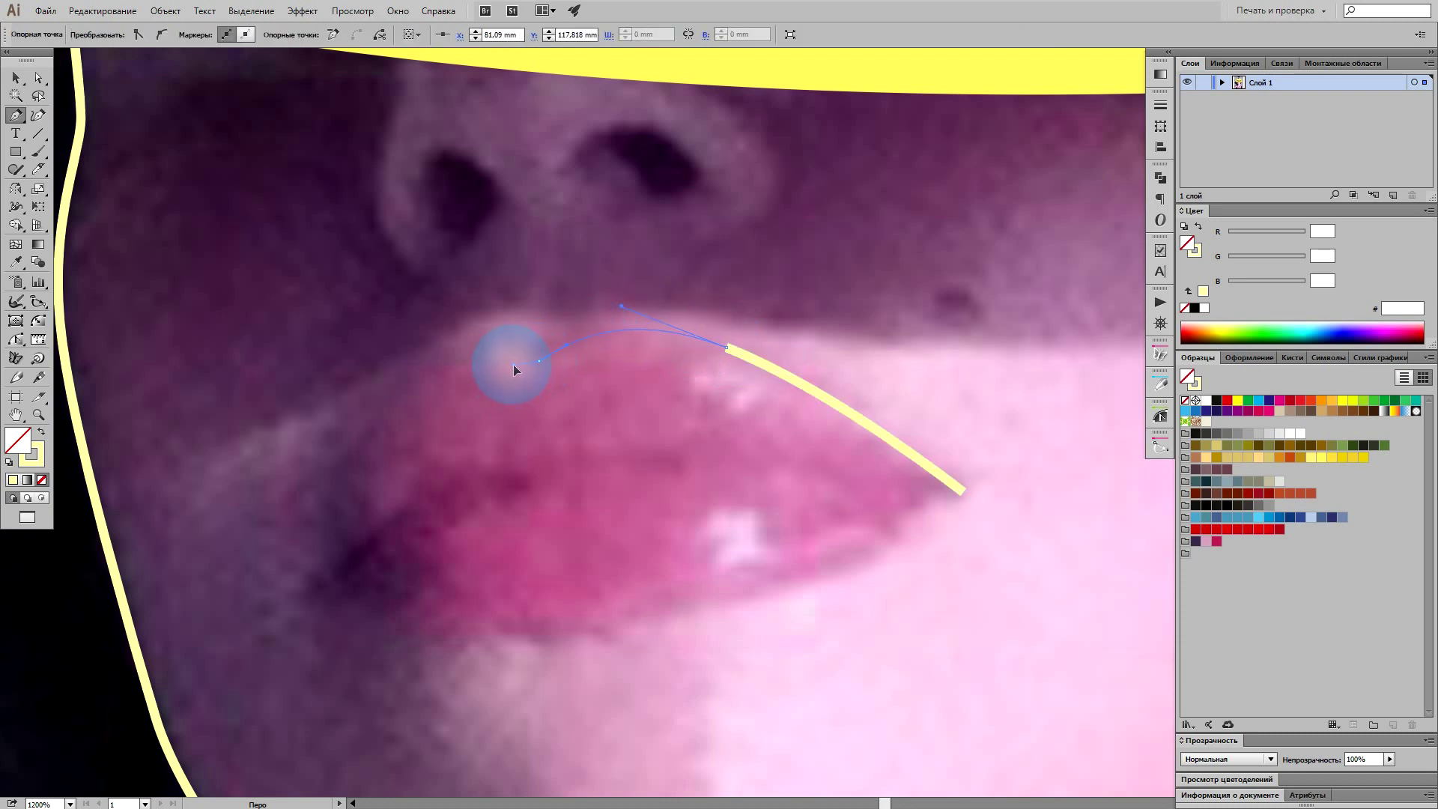
{"action": "left_click_drag", "start_coordinate": [442, 358], "coordinate": [409, 369]}
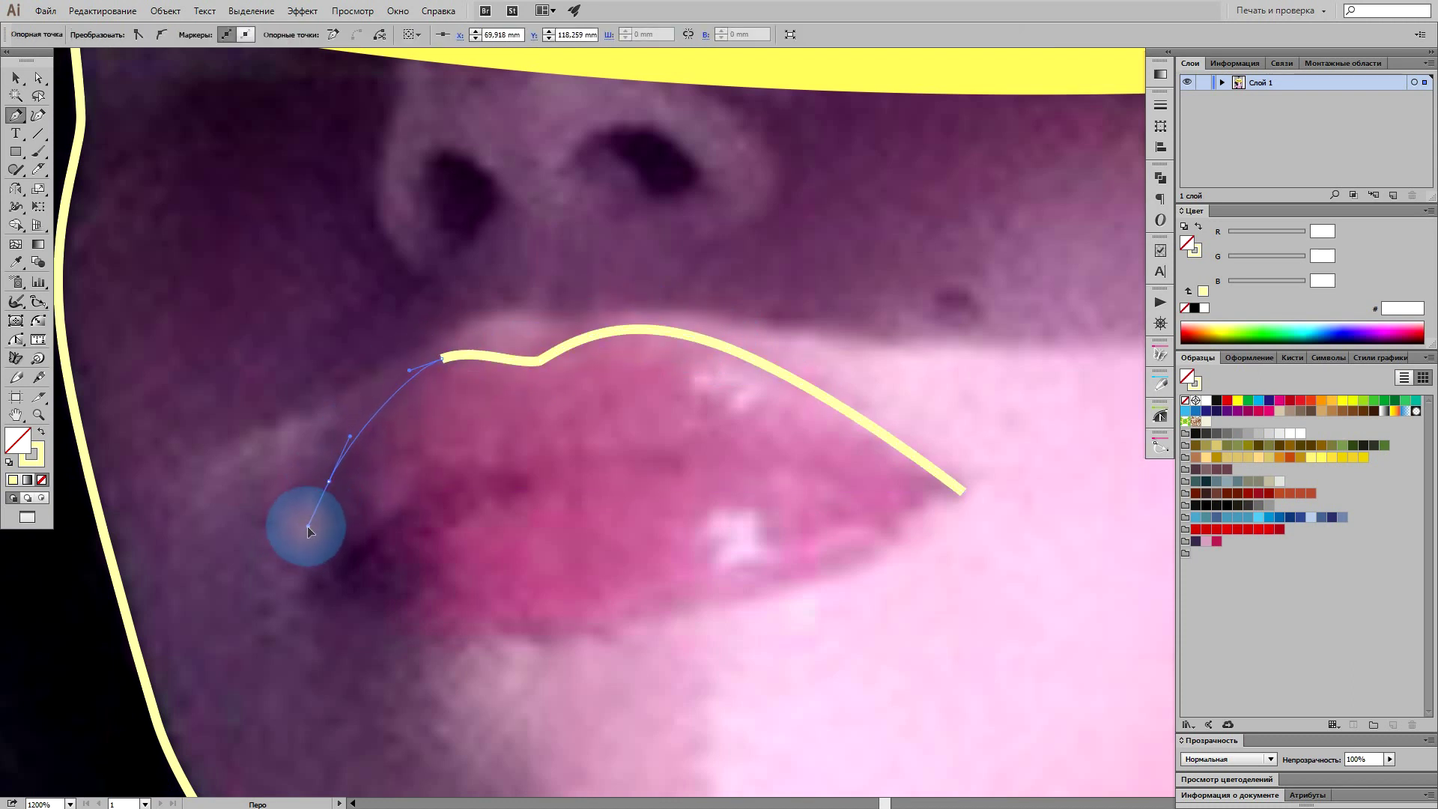
{"action": "left_click_drag", "start_coordinate": [316, 571], "coordinate": [337, 614]}
{"action": "left_click_drag", "start_coordinate": [432, 633], "coordinate": [508, 643]}
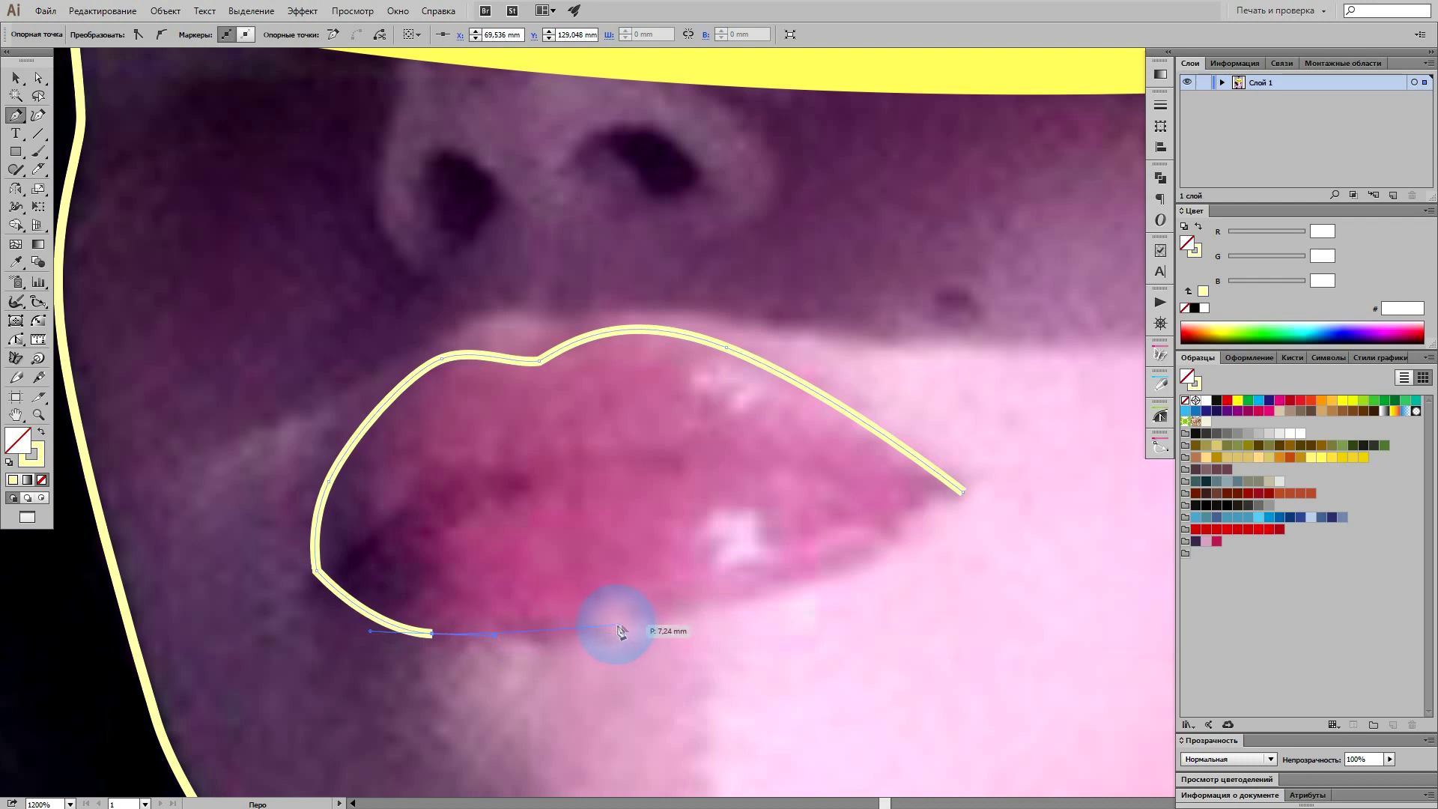
{"action": "left_click_drag", "start_coordinate": [1064, 432], "coordinate": [934, 552]}
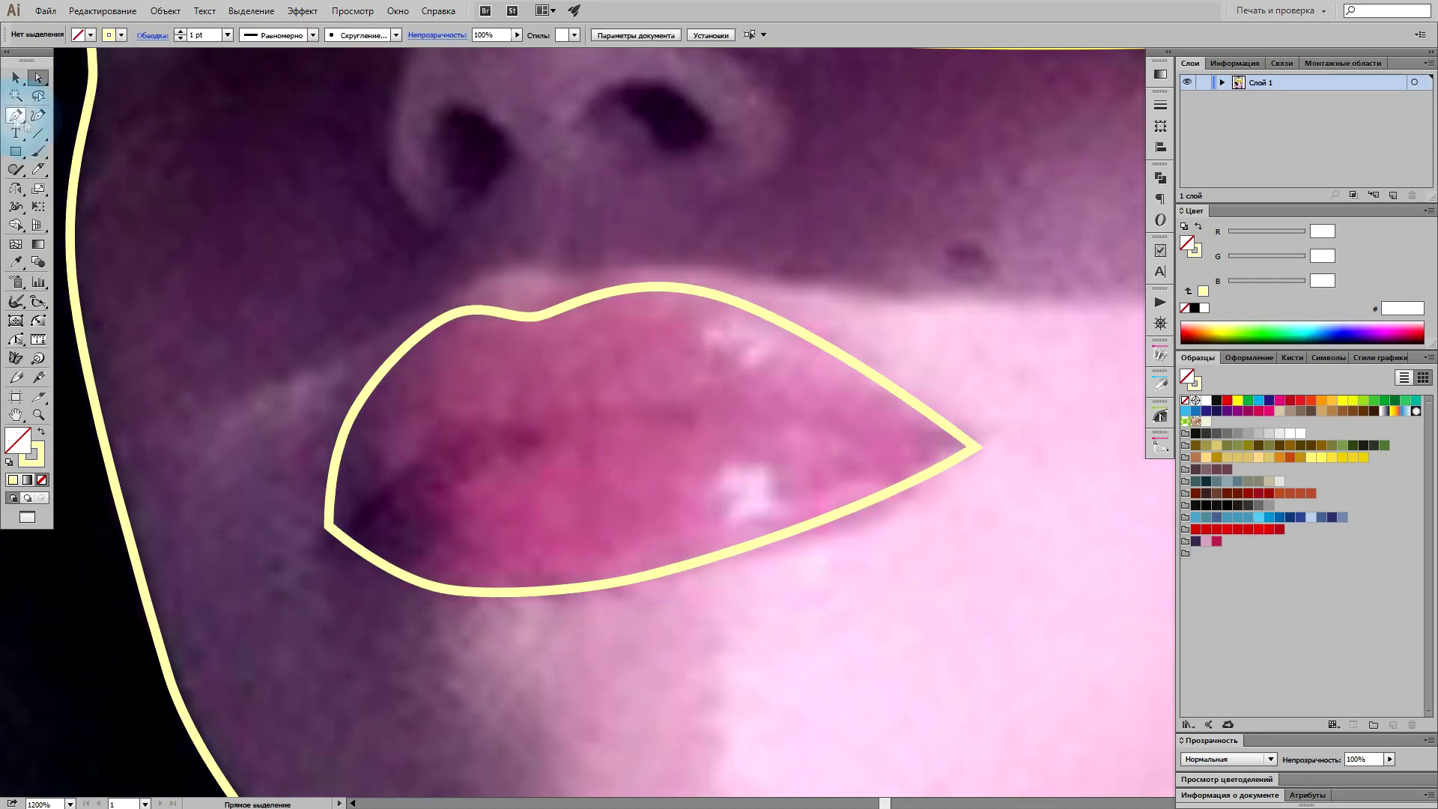
Step: Draw the line between the lips and outline the left and right nostrils
{"action": "left_click", "coordinate": [976, 448]}
{"action": "left_click_drag", "start_coordinate": [651, 405], "coordinate": [543, 416]}
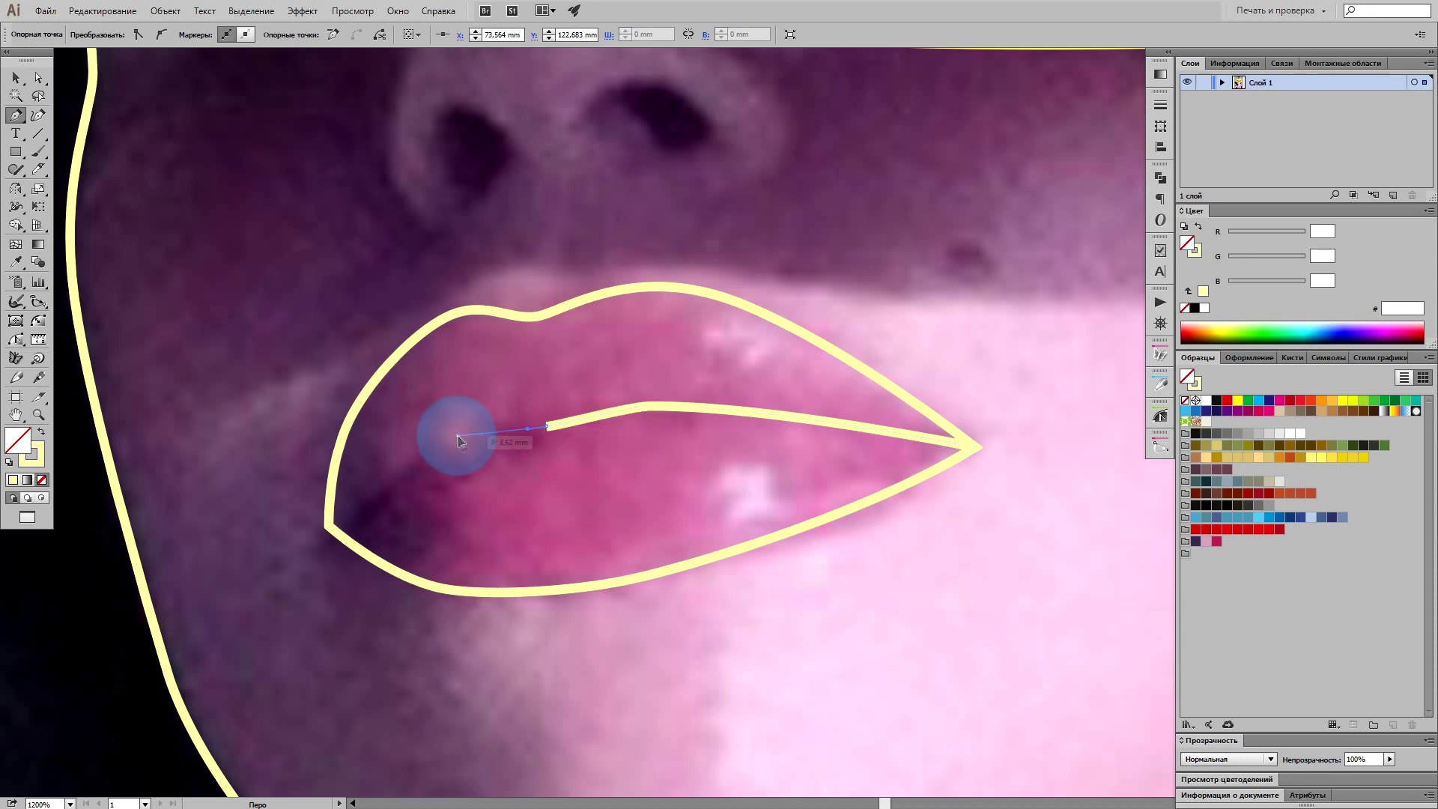
{"action": "left_click", "coordinate": [330, 523]}
{"action": "key", "text": "ctrl+plus"}
{"action": "scroll", "coordinate": [481, 417], "scroll_direction": "up", "scroll_amount": 5}
{"action": "left_click", "coordinate": [534, 472]}
{"action": "left_click_drag", "start_coordinate": [475, 412], "coordinate": [438, 442]}
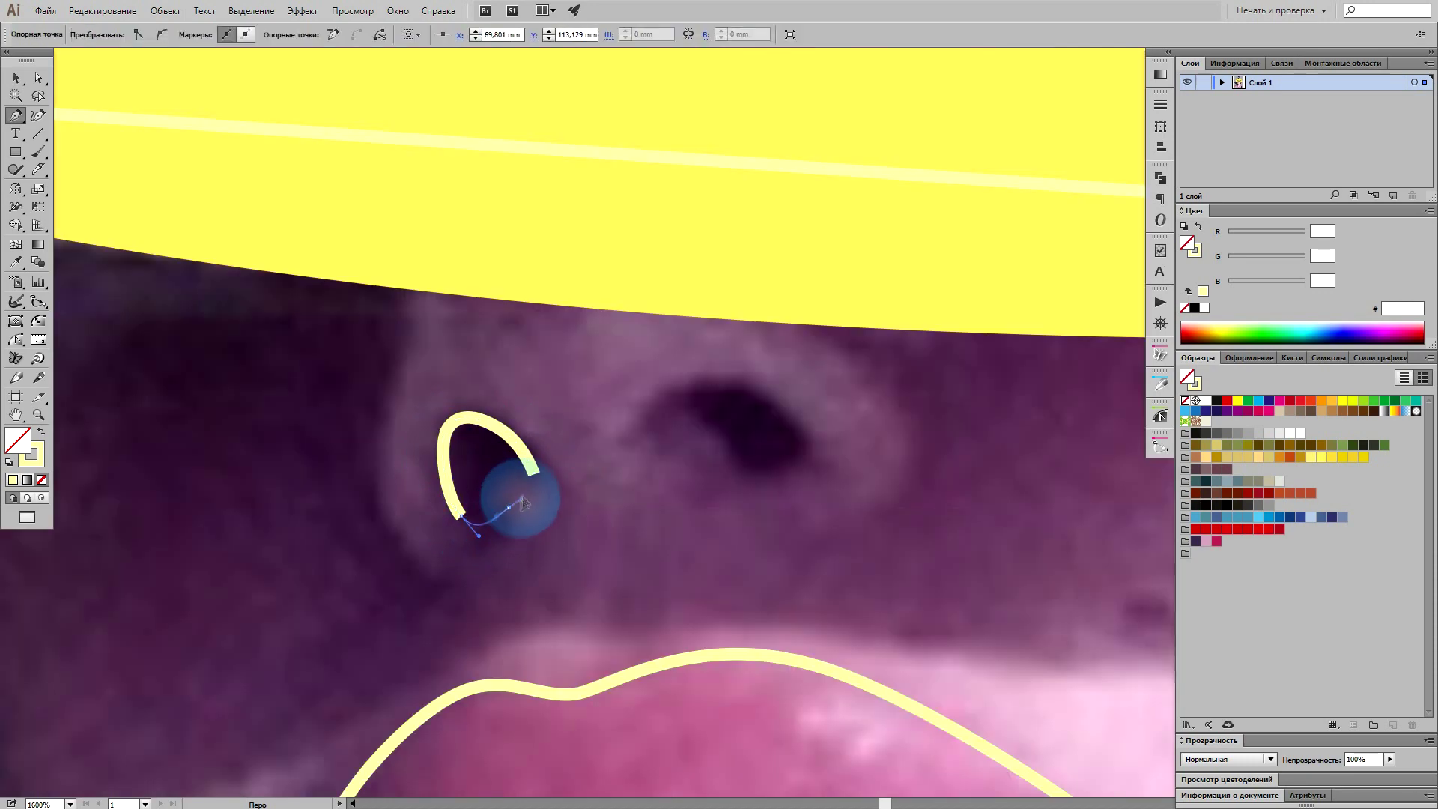
{"action": "scroll", "coordinate": [533, 474], "scroll_direction": "right", "scroll_amount": 2}
{"action": "left_click", "coordinate": [543, 433]}
{"action": "mouse_move", "coordinate": [635, 409]}
{"action": "left_mouse_down"}
{"action": "mouse_move", "coordinate": [684, 423]}
{"action": "mouse_move", "coordinate": [705, 485]}
{"action": "left_mouse_up"}
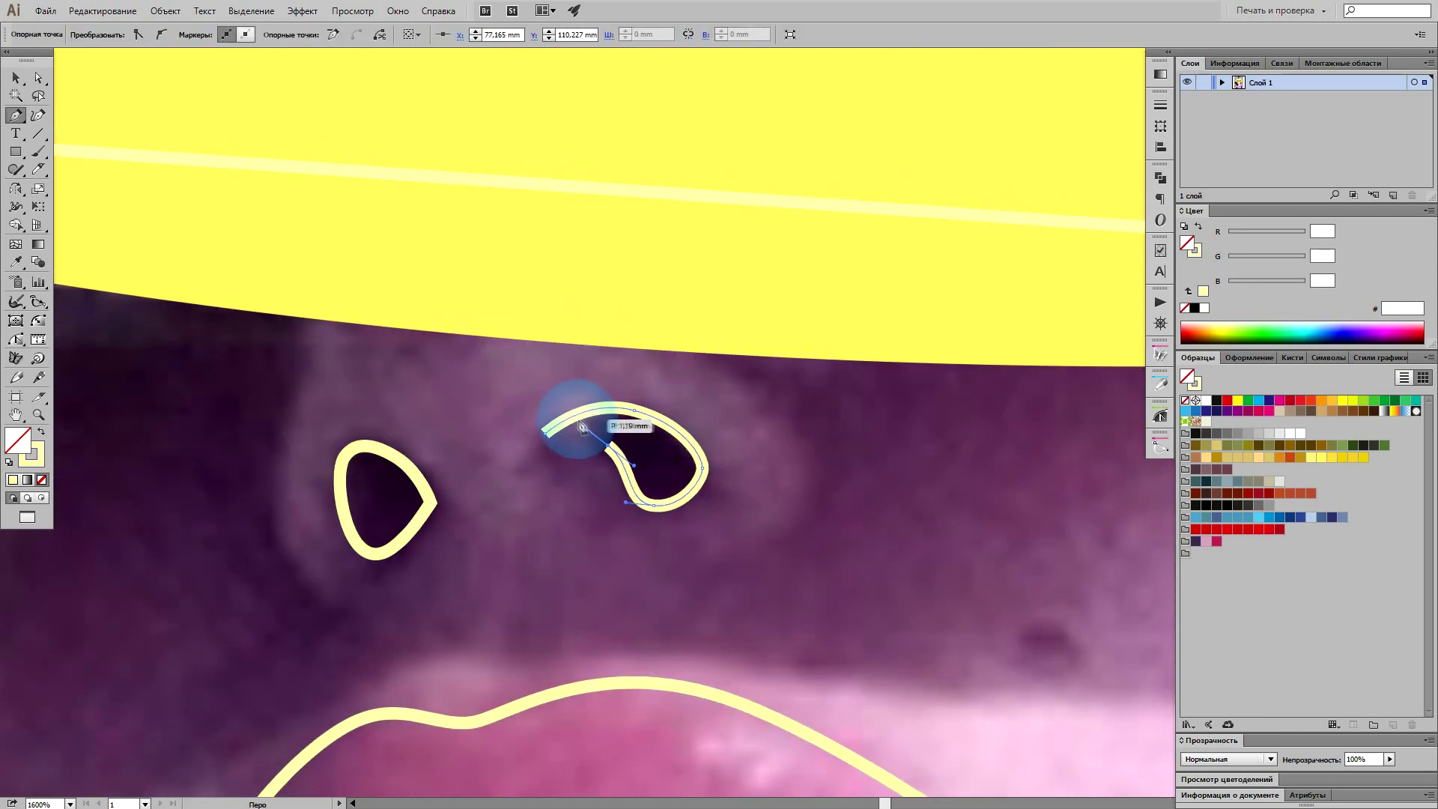
{"action": "left_click", "coordinate": [543, 433]}
Step: Trace both sides of the nose down toward the nostrils
{"action": "key", "text": "ctrl+minus"}
{"action": "left_click", "coordinate": [591, 189]}
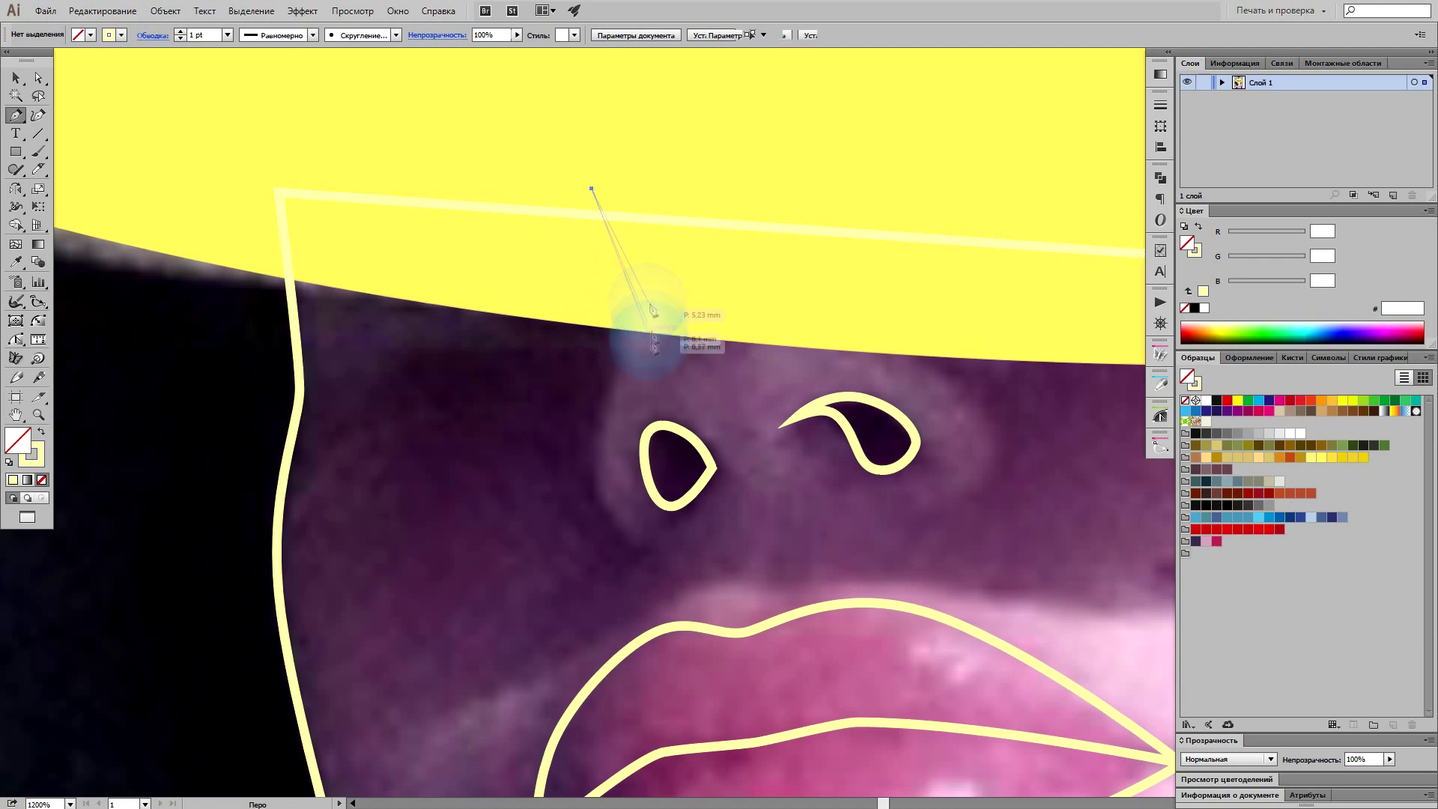
{"action": "left_click_drag", "start_coordinate": [624, 301], "coordinate": [621, 362]}
{"action": "left_click_drag", "start_coordinate": [597, 472], "coordinate": [604, 535]}
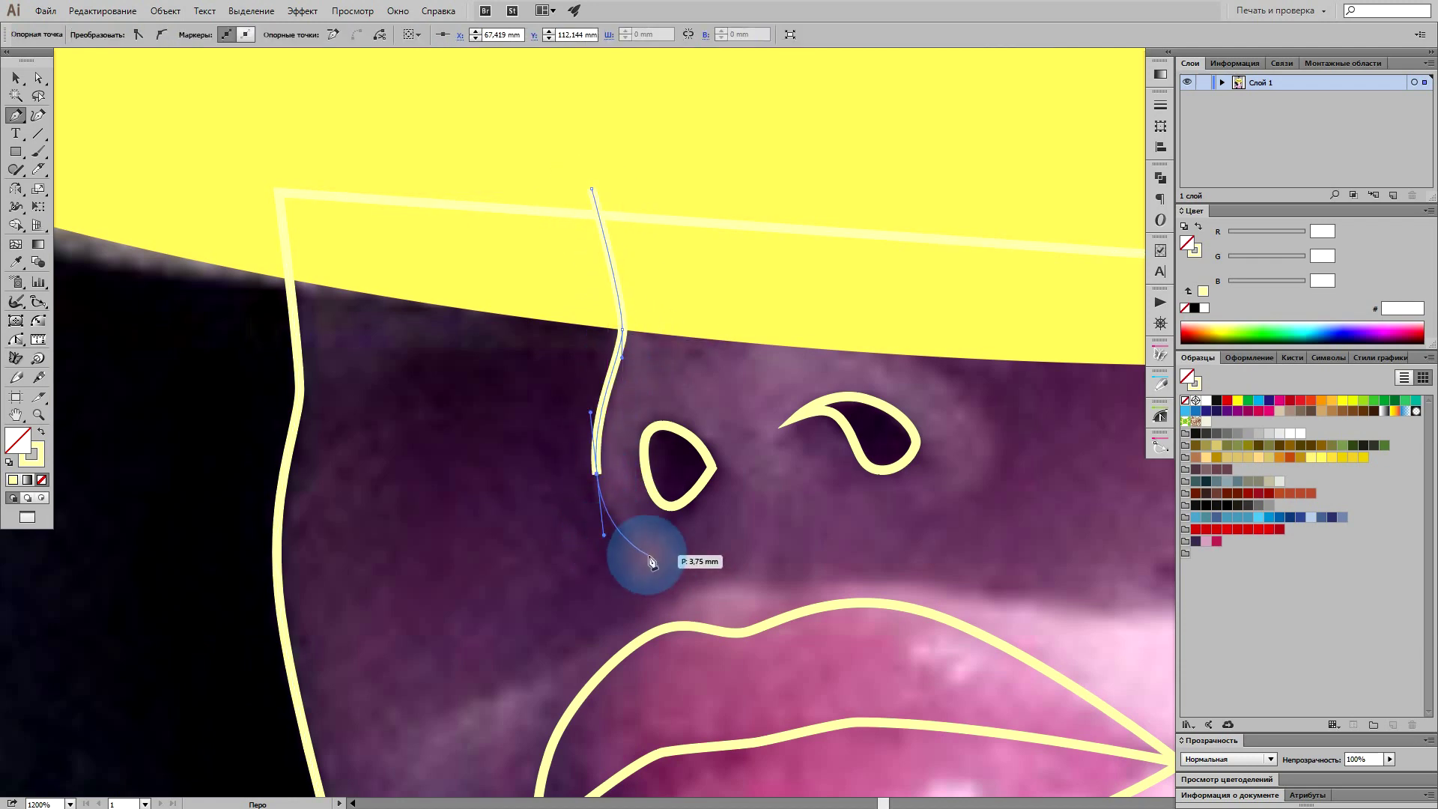
{"action": "scroll", "coordinate": [653, 560], "scroll_direction": "right", "scroll_amount": 5}
{"action": "left_click", "coordinate": [501, 208]}
{"action": "left_click", "coordinate": [551, 331]}
{"action": "left_click_drag", "start_coordinate": [646, 410], "coordinate": [678, 456]}
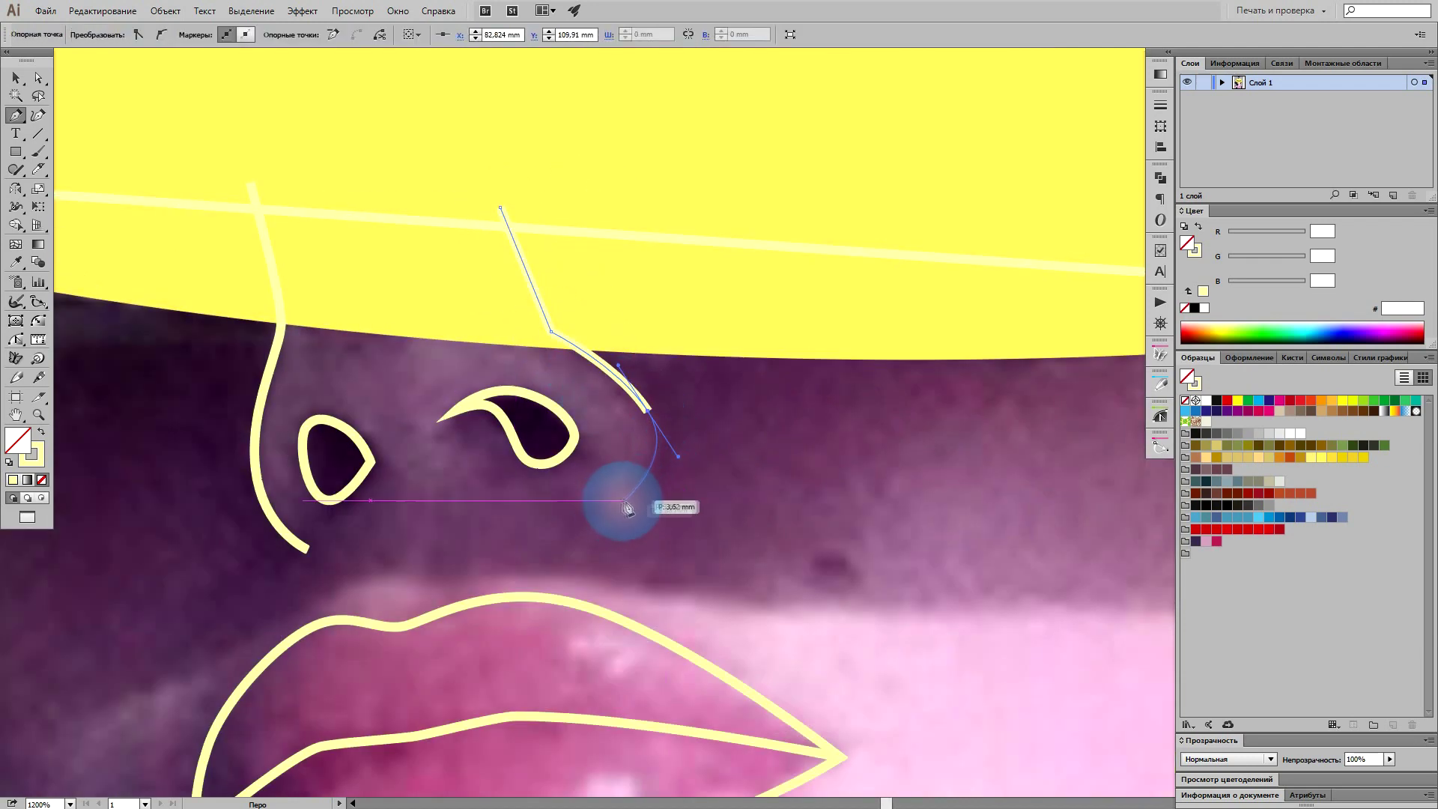
{"action": "left_click", "coordinate": [610, 502], "text": "ctrl"}
{"action": "key", "text": "ctrl+minus"}
{"action": "key", "text": "ctrl+minus"}
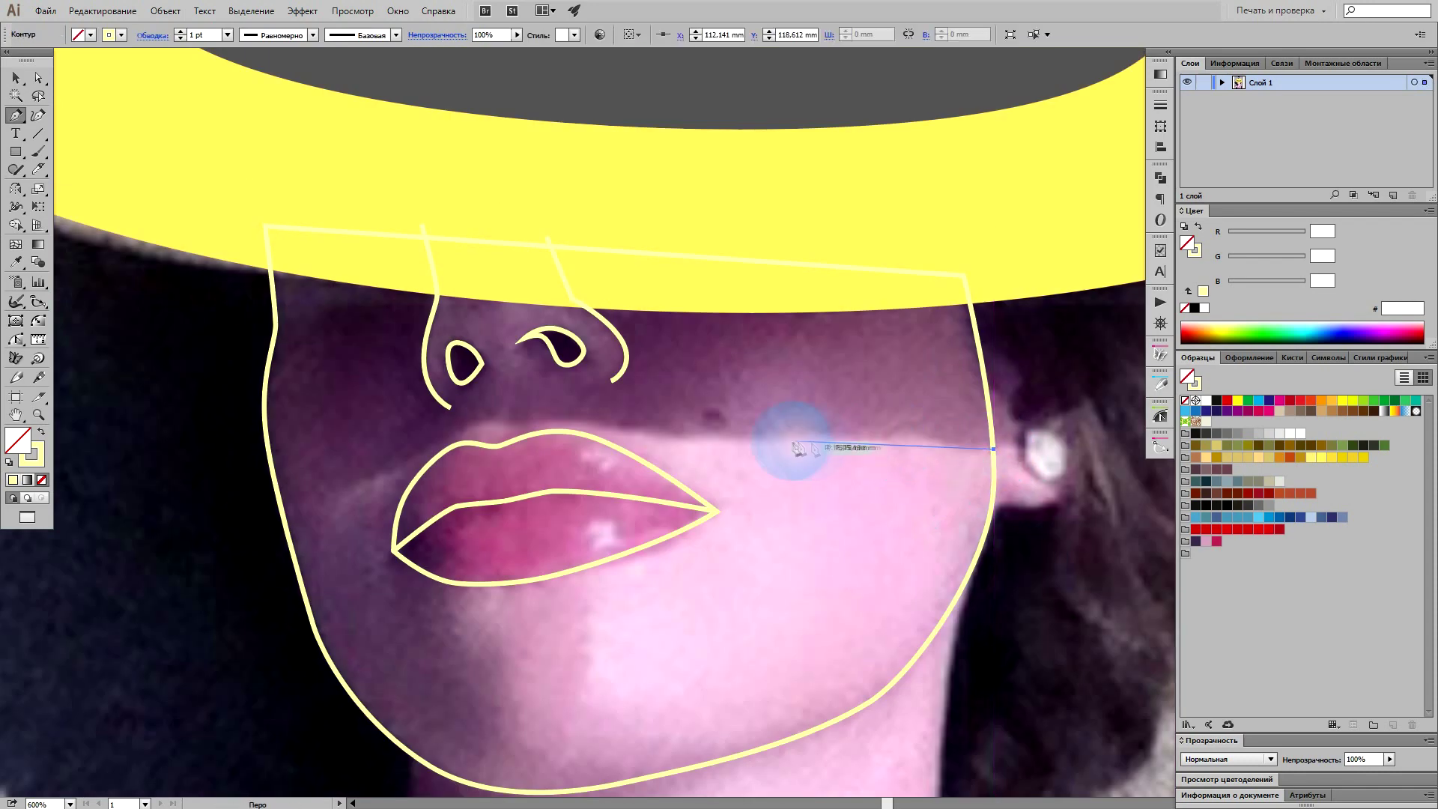
Step: Draw a curve across the face above the upper lip, out to the face's left edge
{"action": "left_click_drag", "start_coordinate": [680, 436], "coordinate": [636, 435]}
{"action": "key", "text": "ctrl+plus"}
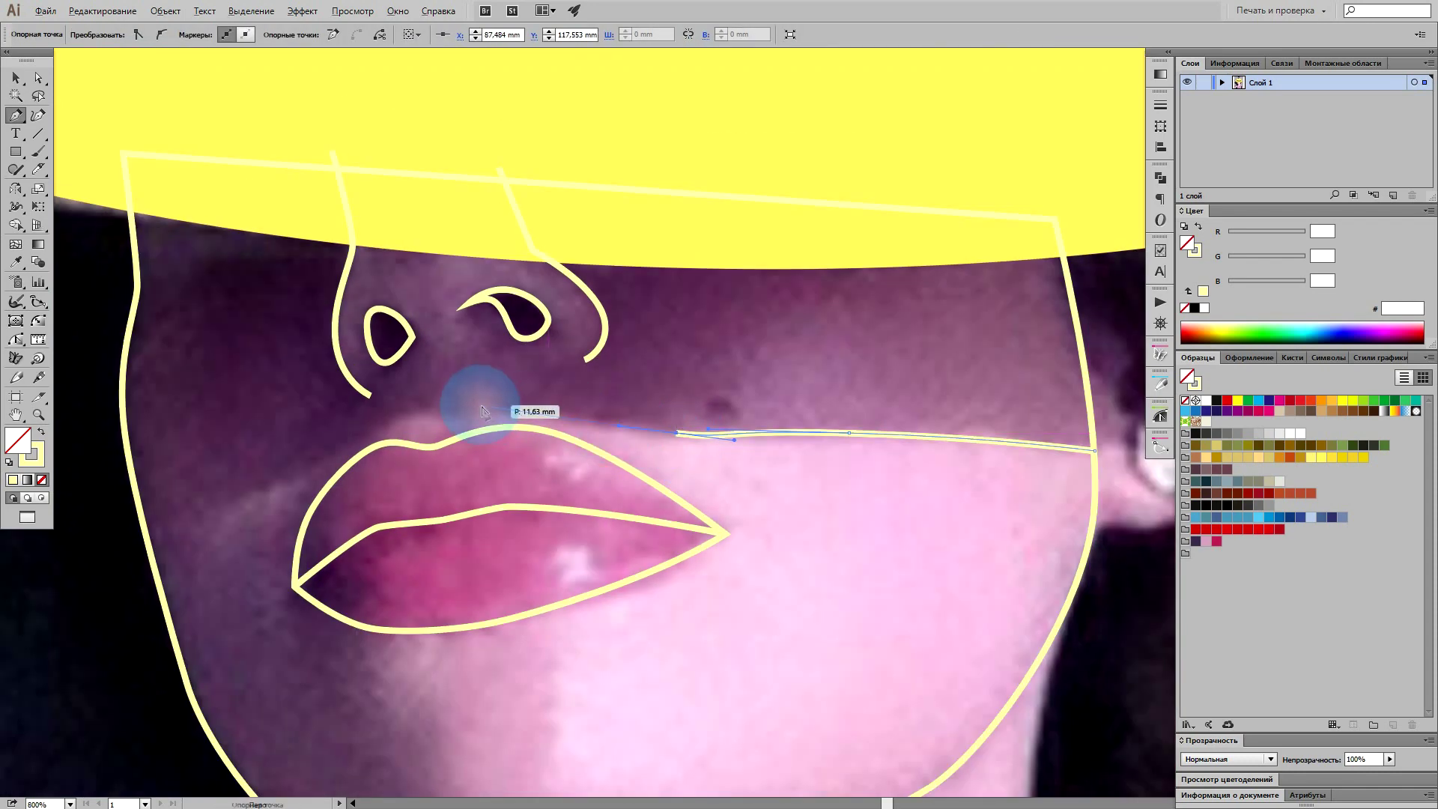
{"action": "scroll", "coordinate": [482, 411], "scroll_direction": "up", "scroll_amount": 1}
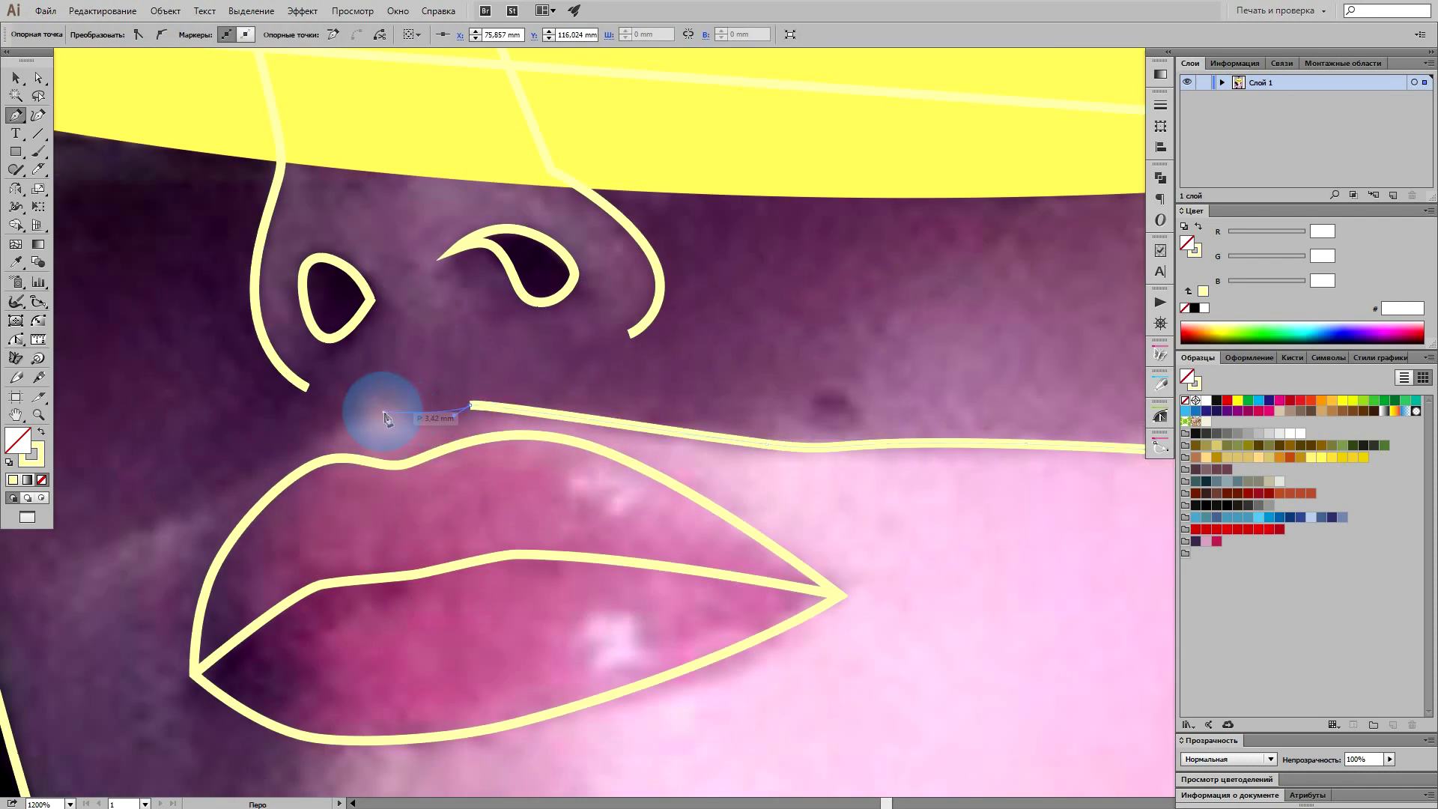
{"action": "left_click_drag", "start_coordinate": [353, 402], "coordinate": [719, 326]}
{"action": "left_click", "coordinate": [751, 332]}
{"action": "left_click_drag", "start_coordinate": [619, 402], "coordinate": [589, 422]}
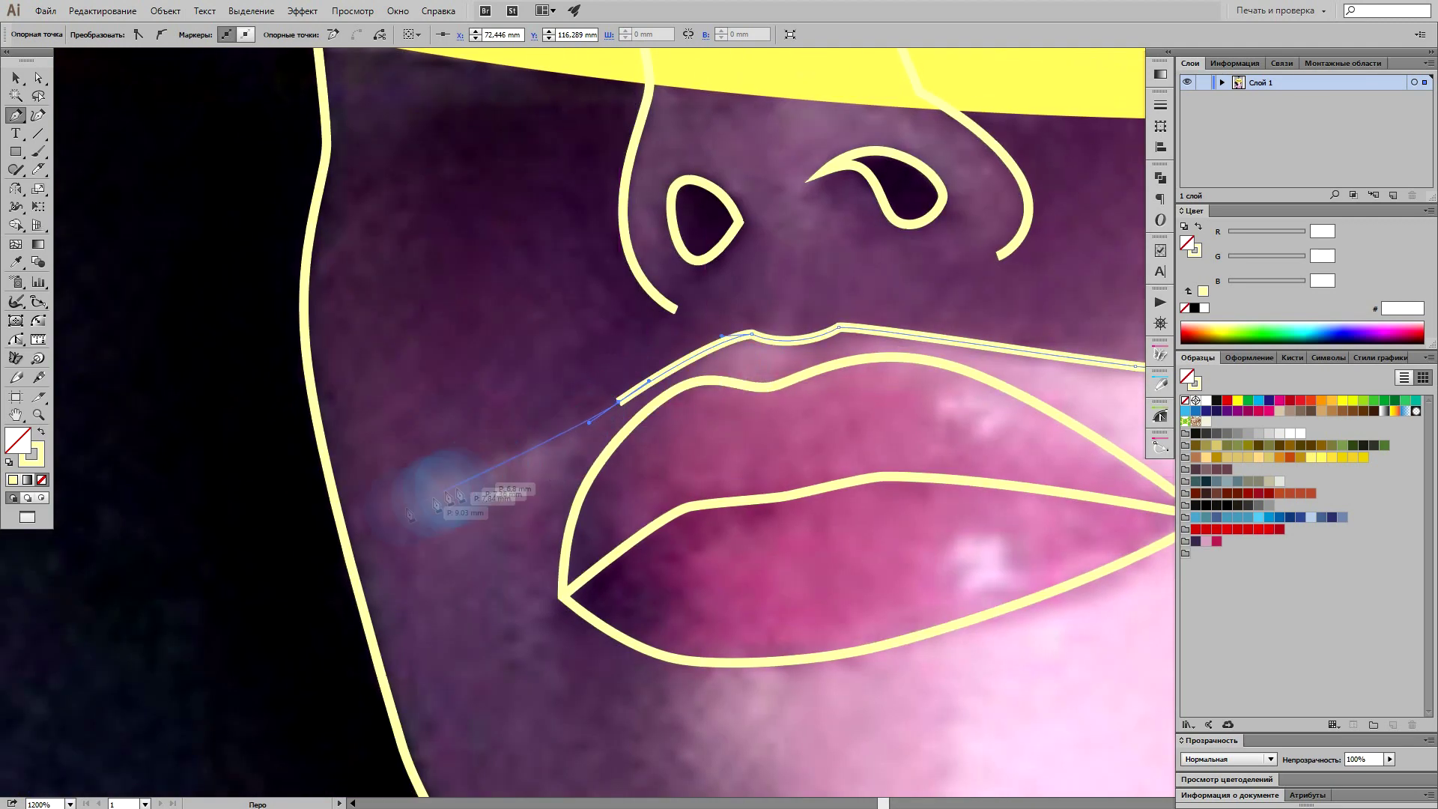
{"action": "left_click_drag", "start_coordinate": [341, 523], "coordinate": [187, 534]}
{"action": "key", "text": "ctrl+minus"}
Step: Draw the chin line below the lower lip along the jaw and join it to the upper lip outline
{"action": "mouse_move", "coordinate": [526, 395]}
{"action": "left_mouse_down"}
{"action": "mouse_move", "coordinate": [547, 491]}
{"action": "mouse_move", "coordinate": [569, 483]}
{"action": "left_mouse_up"}
{"action": "left_click_drag", "start_coordinate": [605, 567], "coordinate": [618, 635]}
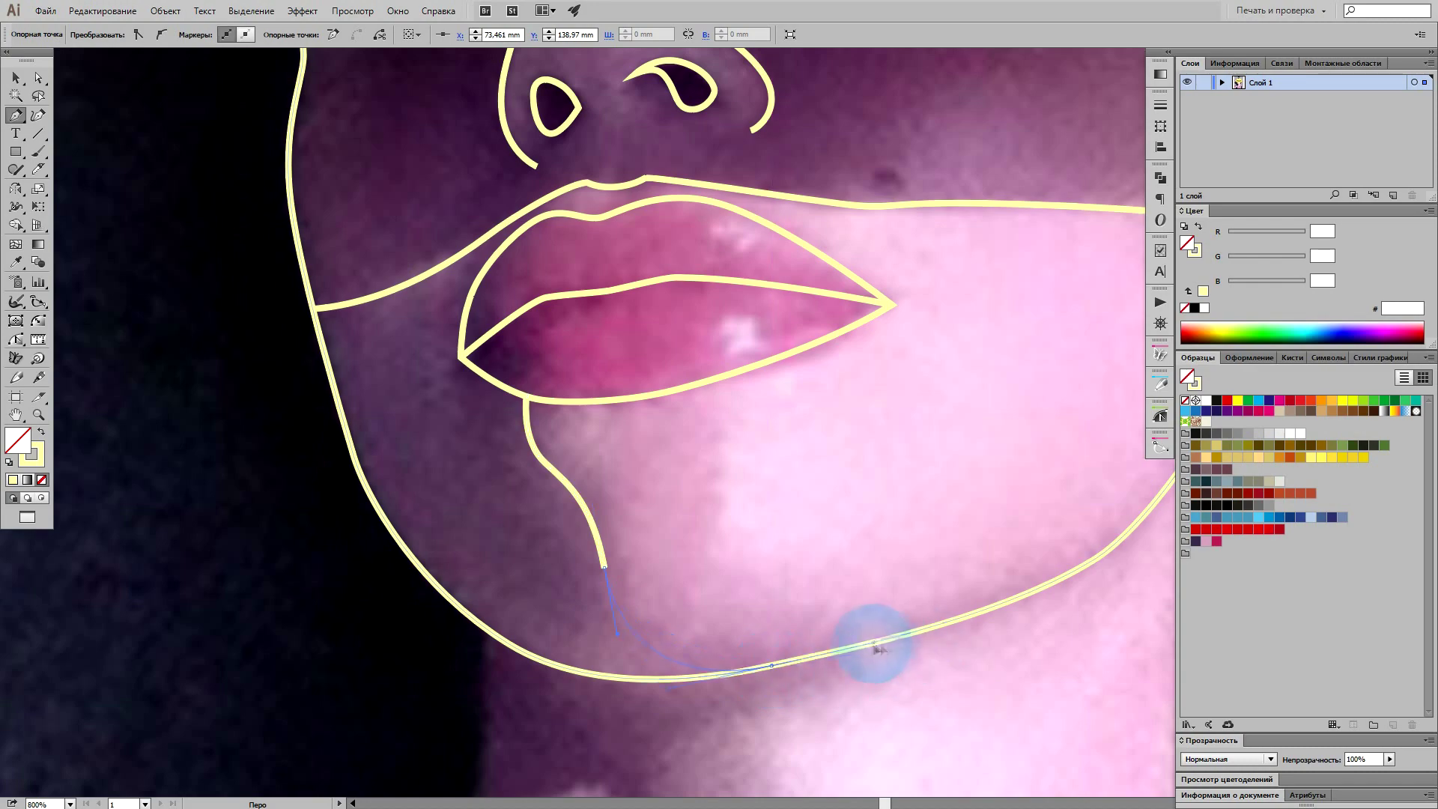
{"action": "key", "text": "ctrl+plus"}
{"action": "left_click_drag", "start_coordinate": [696, 304], "coordinate": [600, 408]}
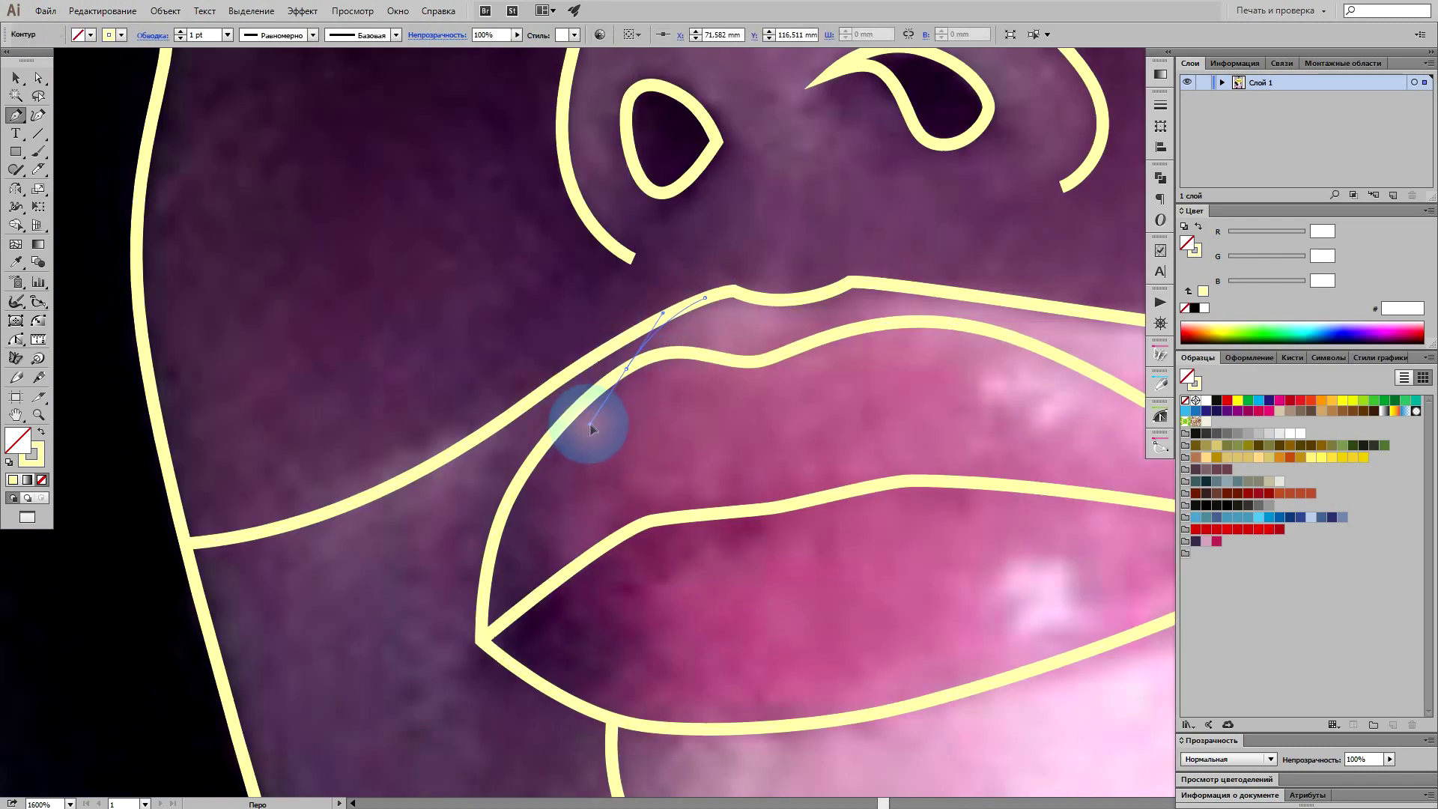
{"action": "key", "text": "ctrl+minus"}
{"action": "key", "text": "ctrl+minus"}
{"action": "key", "text": "ctrl+minus"}
{"action": "key", "text": "ctrl+a"}
{"action": "key", "text": "shift+m"}
Step: Fill the chin and face regions, merging the upper face into one purple shape
{"action": "left_click", "coordinate": [1207, 541]}
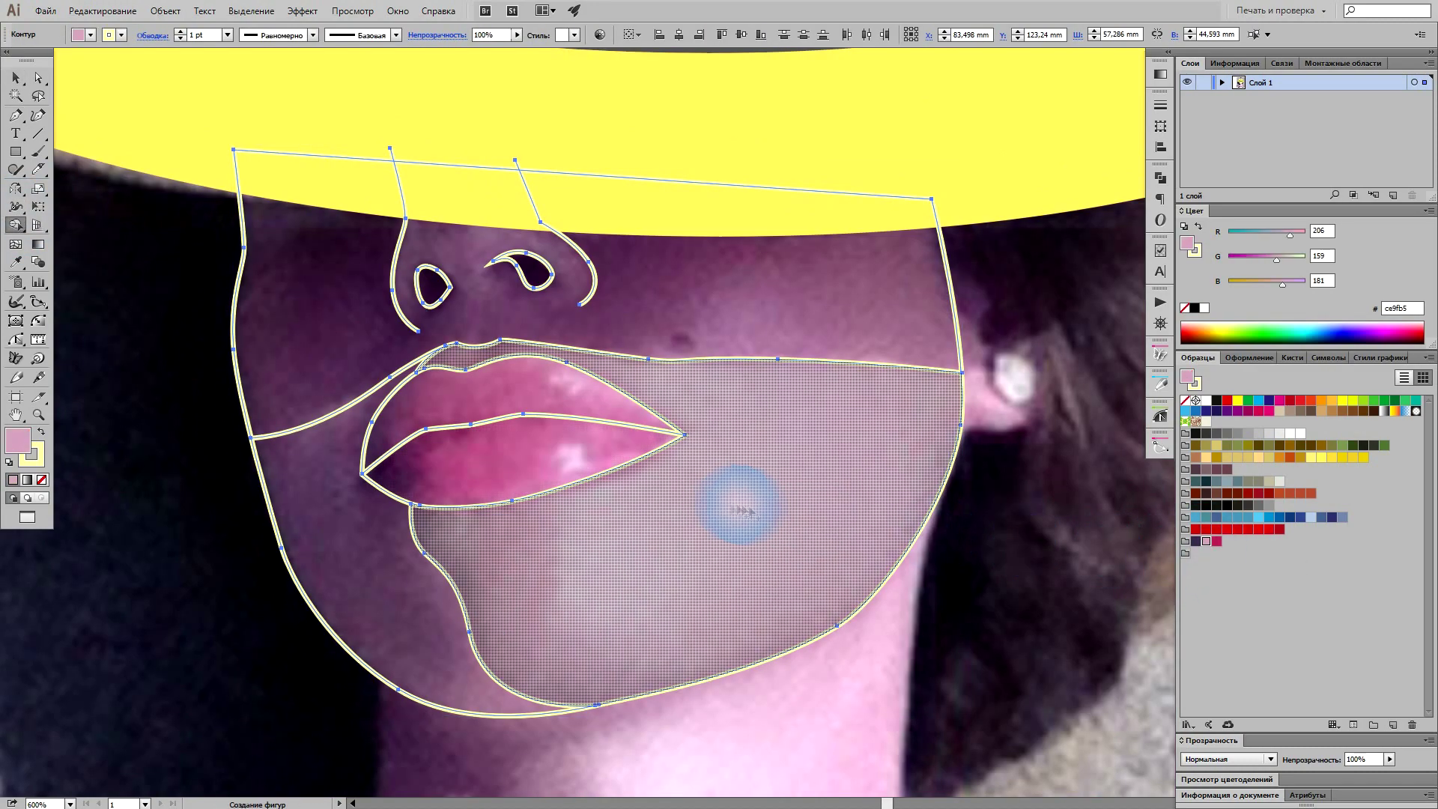
{"action": "left_click", "coordinate": [741, 511]}
{"action": "left_click", "coordinate": [842, 331]}
{"action": "left_click_drag", "start_coordinate": [1290, 232], "coordinate": [1268, 231]}
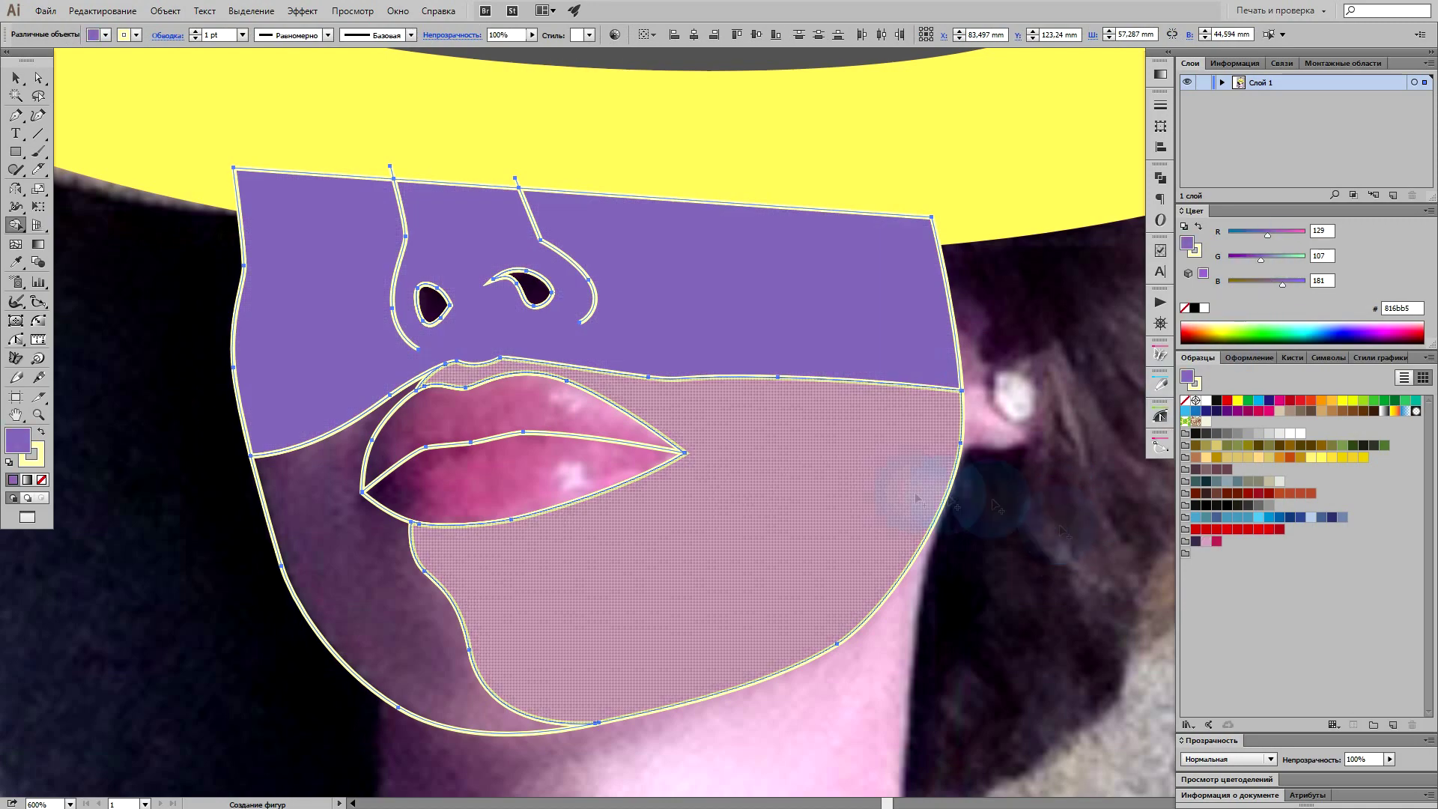
Step: Colour the lower lip red, the upper lip dark red and the nostrils brown
{"action": "scroll", "coordinate": [1060, 642], "scroll_direction": "up", "scroll_amount": 1}
{"action": "left_click", "coordinate": [1248, 529]}
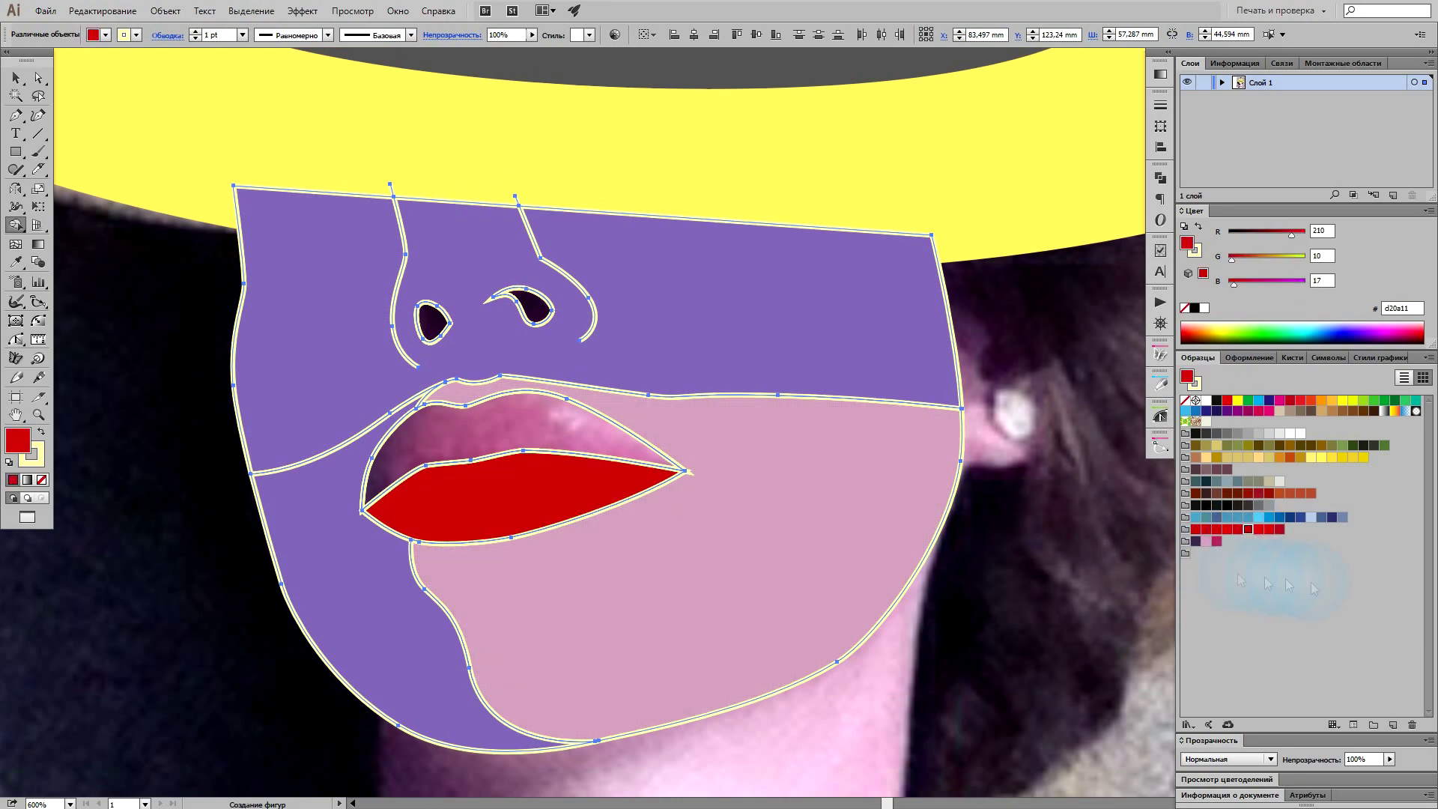
{"action": "left_click", "coordinate": [525, 427]}
{"action": "left_click", "coordinate": [1237, 493]}
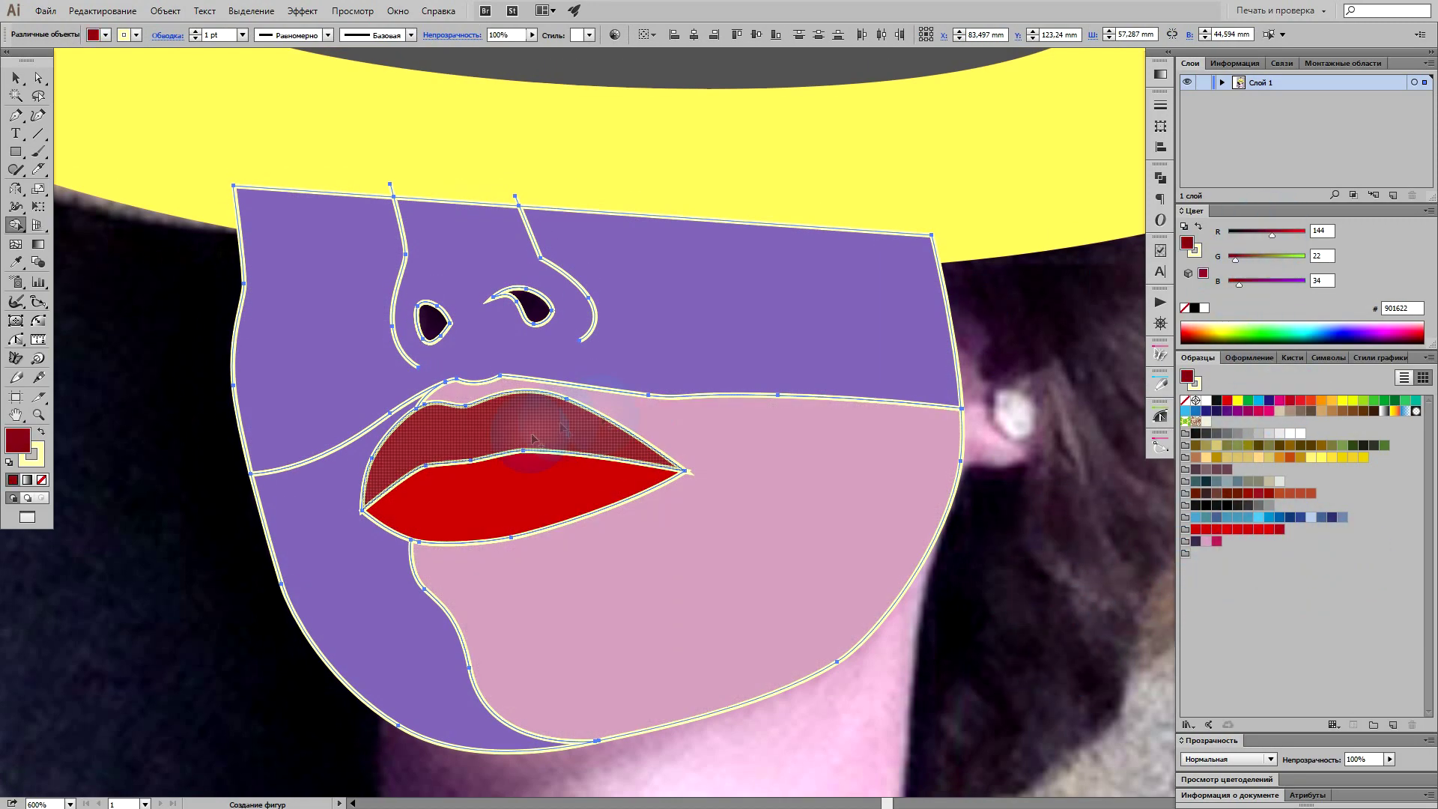
{"action": "scroll", "coordinate": [482, 401], "scroll_direction": "up", "scroll_amount": 1}
{"action": "left_click", "coordinate": [433, 337]}
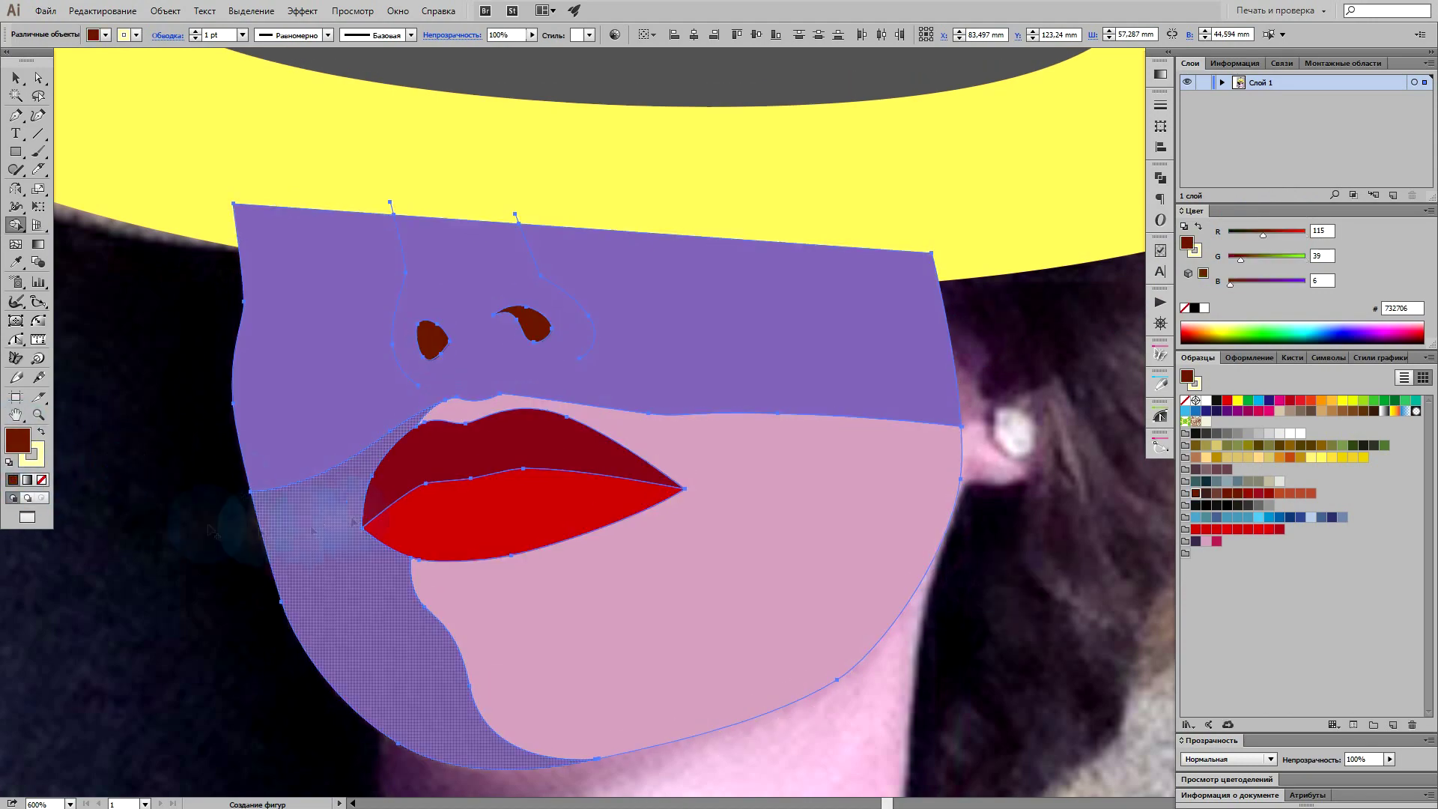
Step: Bring the hat in front of the face and recolour the lower face light pink from the photo
{"action": "key", "text": "v"}
{"action": "left_click", "coordinate": [175, 140]}
{"action": "key", "text": "ctrl+shift+bracketright"}
{"action": "left_click", "coordinate": [745, 619]}
{"action": "key", "text": "ctrl+minus"}
{"action": "key", "text": "i"}
{"action": "left_click", "coordinate": [666, 629]}
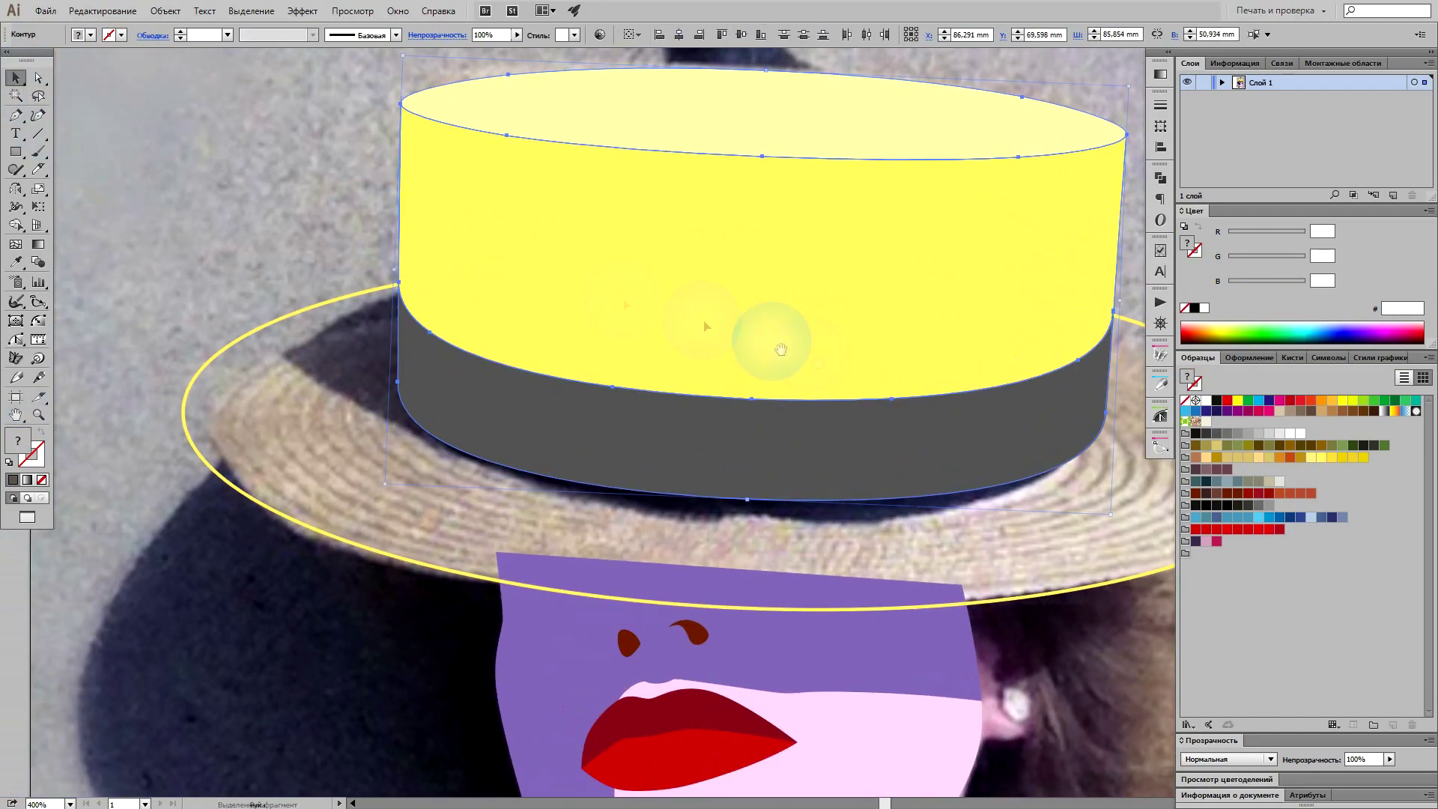
Step: Knife-cut the brim along the crown and fill it with the hat's yellow
{"action": "left_click", "coordinate": [764, 331]}
{"action": "key", "text": "ctrl+plus"}
{"action": "left_click_drag", "start_coordinate": [195, 93], "coordinate": [1107, 591]}
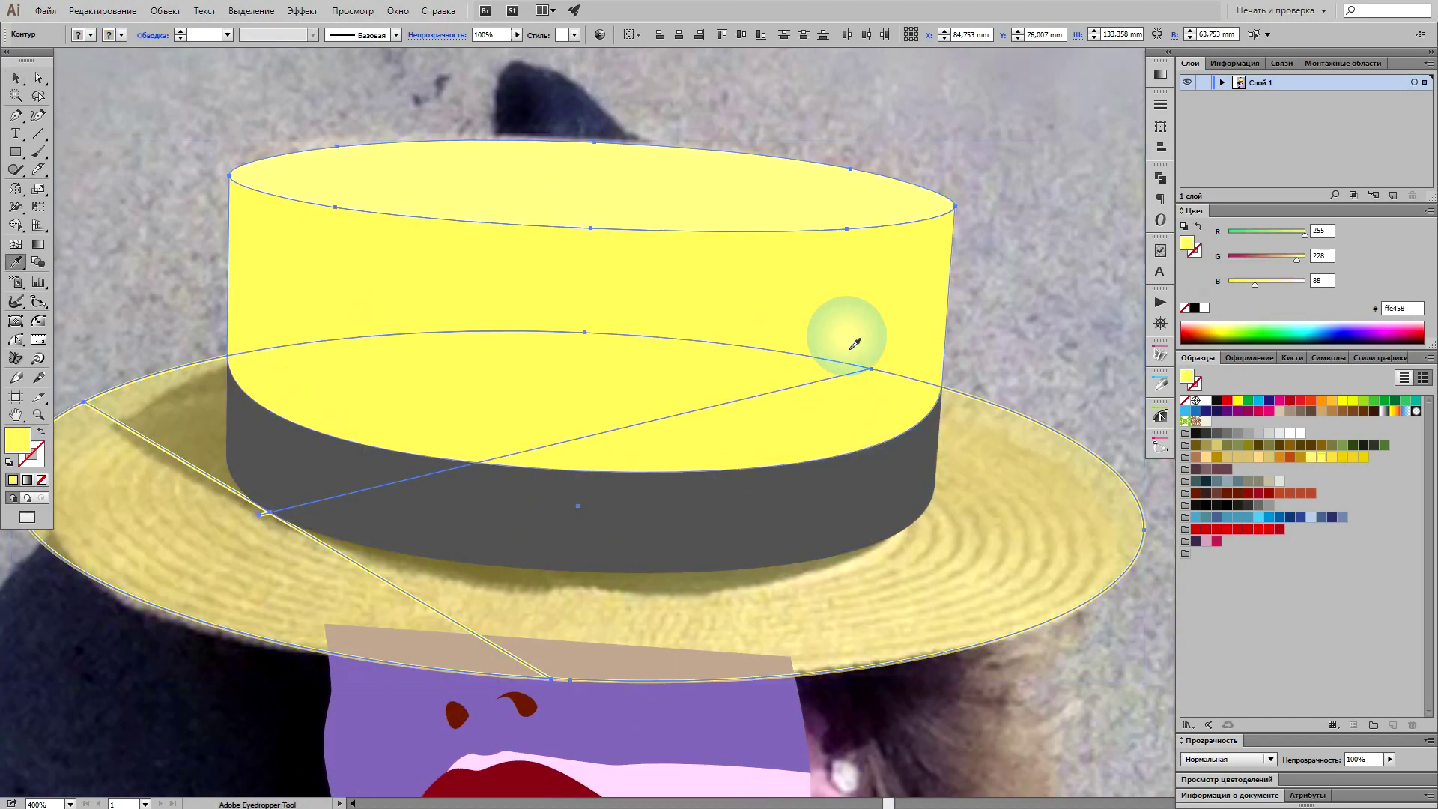
{"action": "left_click", "coordinate": [855, 343]}
{"action": "left_click", "coordinate": [38, 77]}
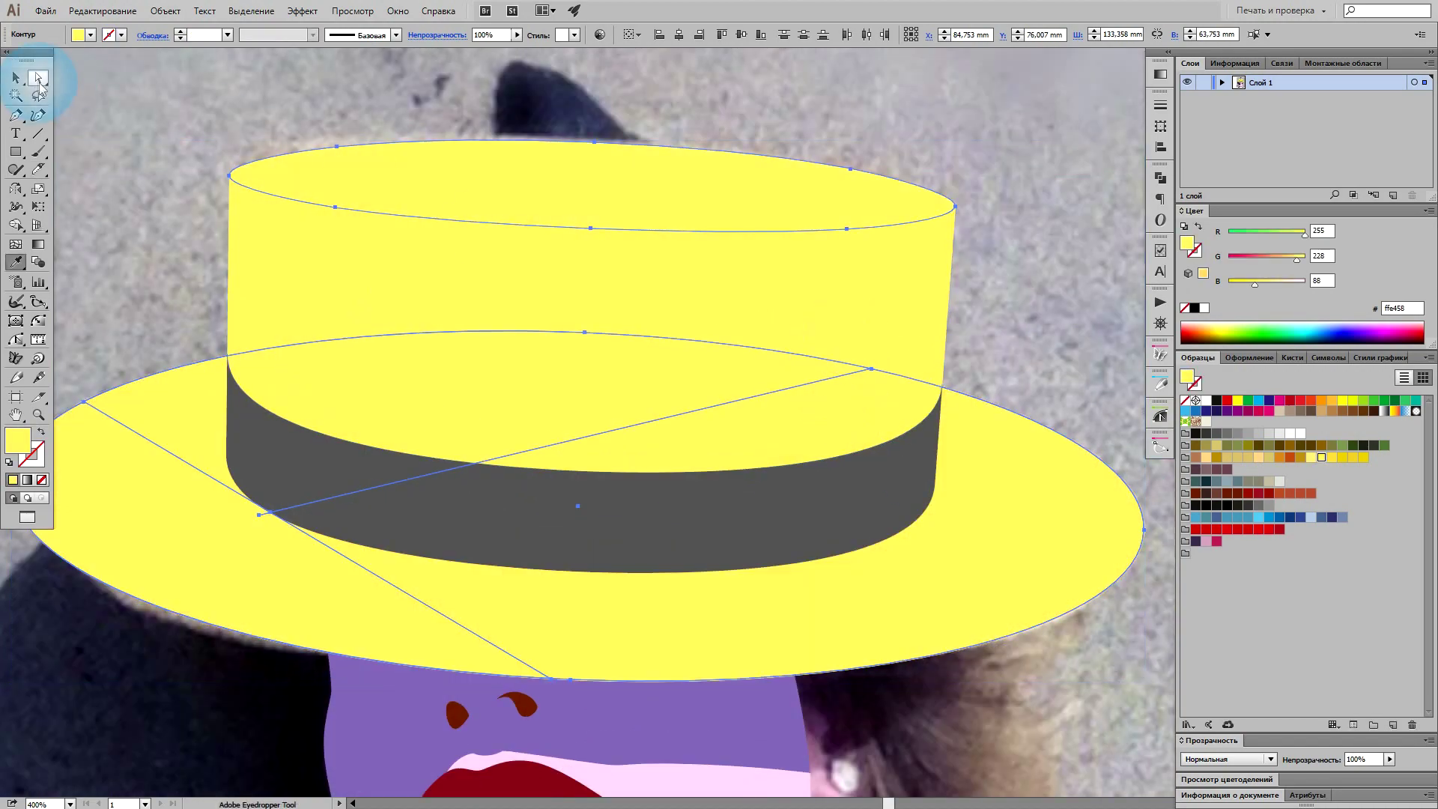
{"action": "left_click", "coordinate": [157, 212]}
{"action": "left_click", "coordinate": [244, 567]}
{"action": "left_click", "coordinate": [193, 420]}
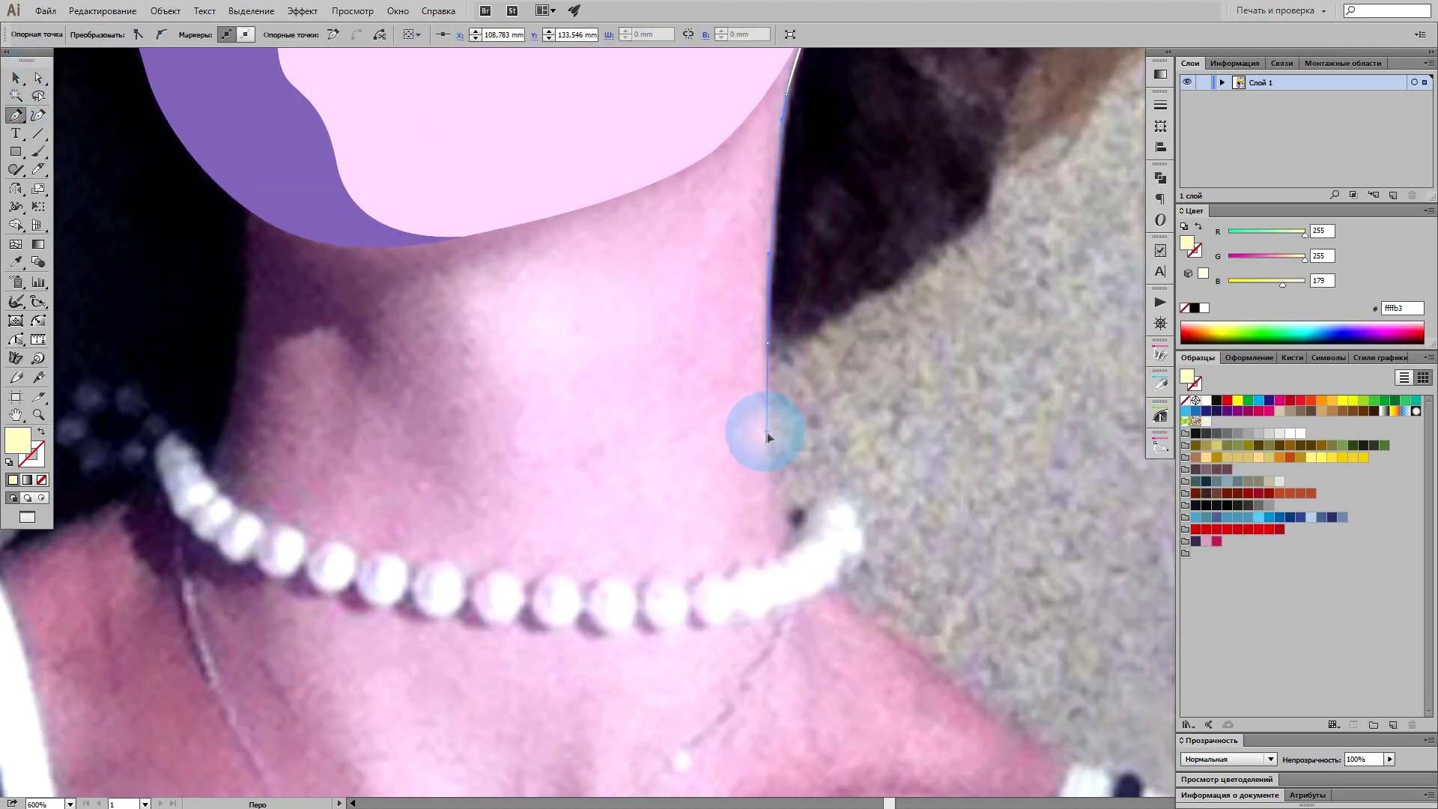
Step: Place curved anchors along the neck, over the shoulder and down to the artwork's bottom edge
{"action": "left_click", "coordinate": [766, 434]}
{"action": "scroll", "coordinate": [722, 313], "scroll_direction": "down", "scroll_amount": 5}
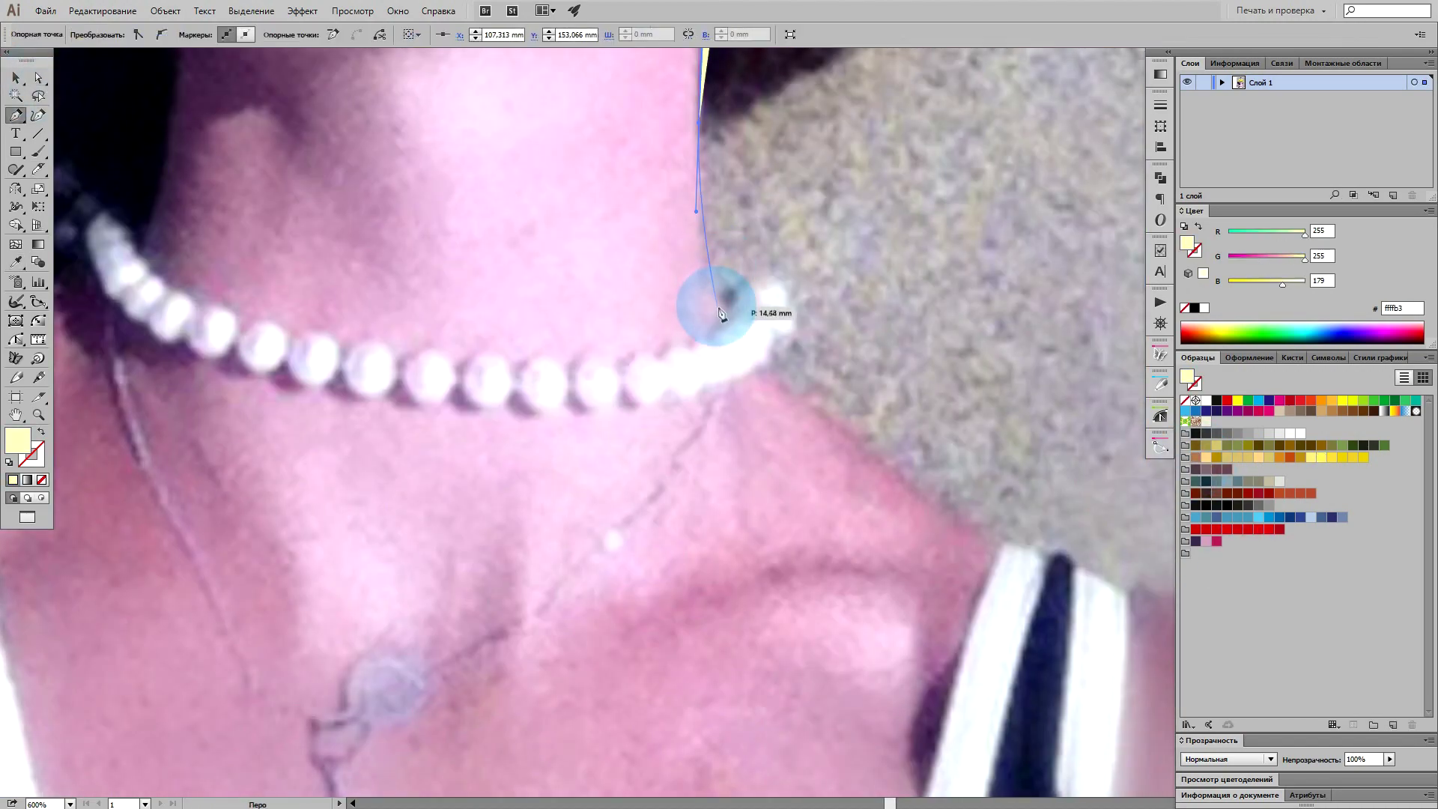
{"action": "left_click_drag", "start_coordinate": [945, 513], "coordinate": [479, 352]}
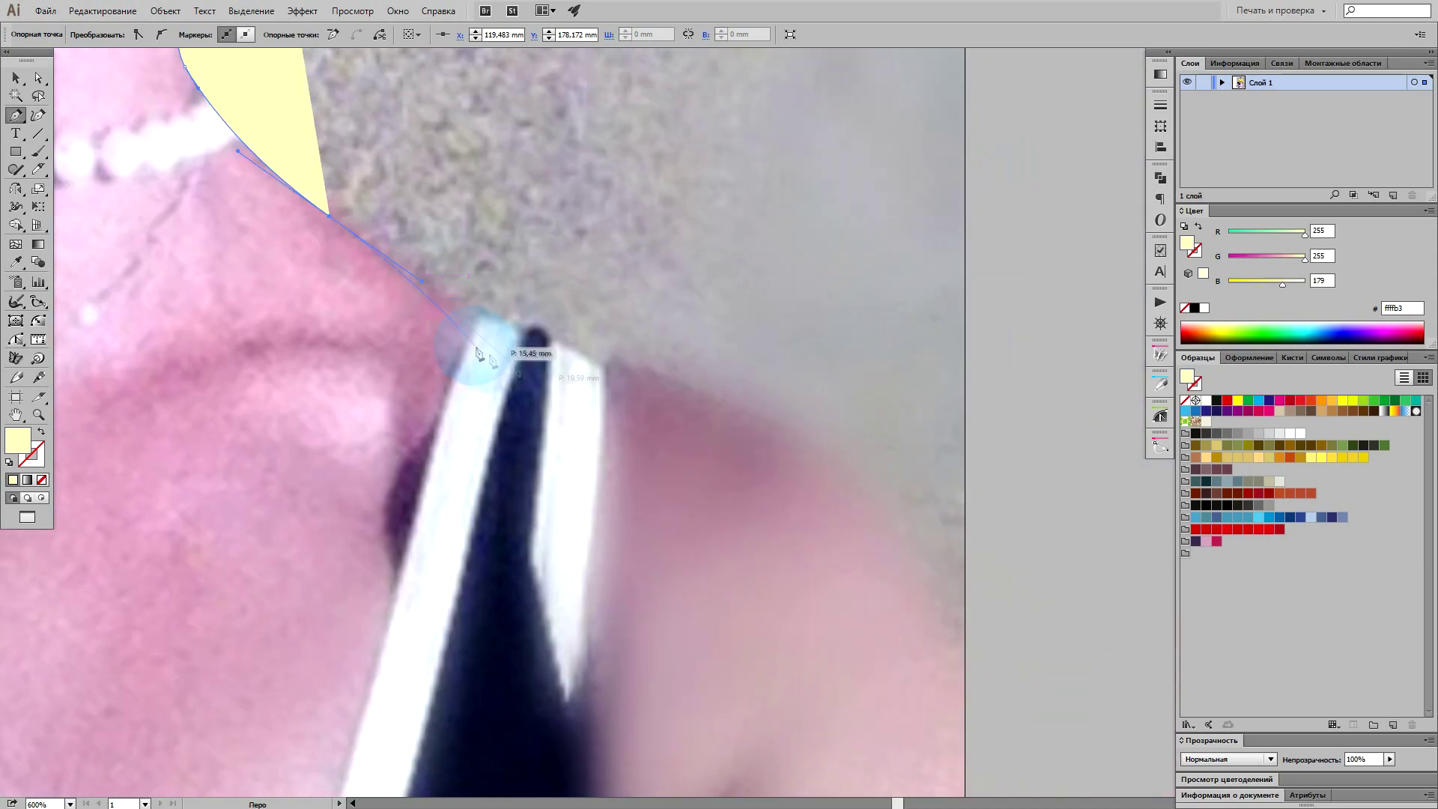
{"action": "left_click_drag", "start_coordinate": [773, 335], "coordinate": [873, 418]}
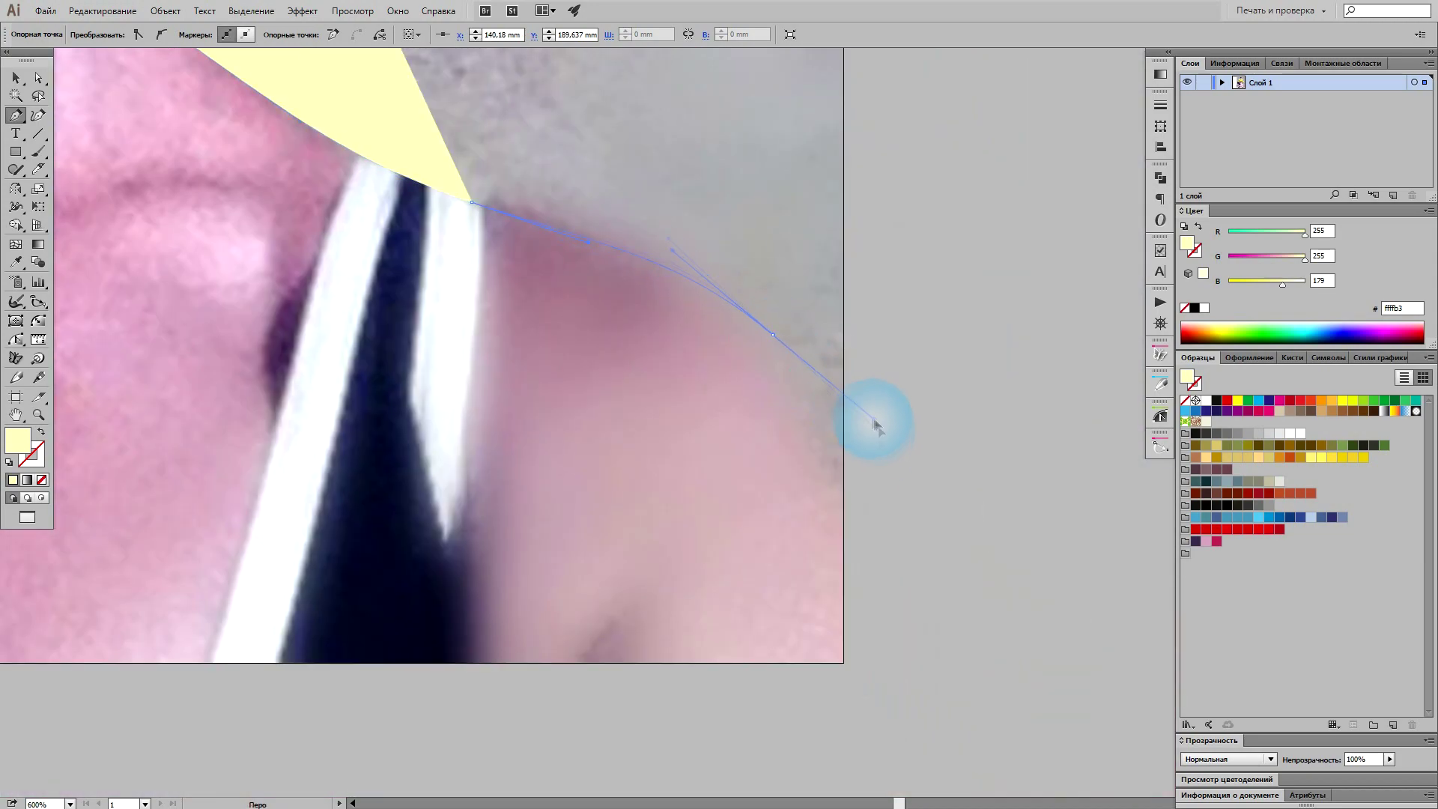
{"action": "left_click_drag", "start_coordinate": [843, 725], "coordinate": [935, 655]}
{"action": "scroll", "coordinate": [935, 656], "scroll_direction": "down", "scroll_amount": 3}
{"action": "left_click_drag", "start_coordinate": [746, 611], "coordinate": [569, 695]}
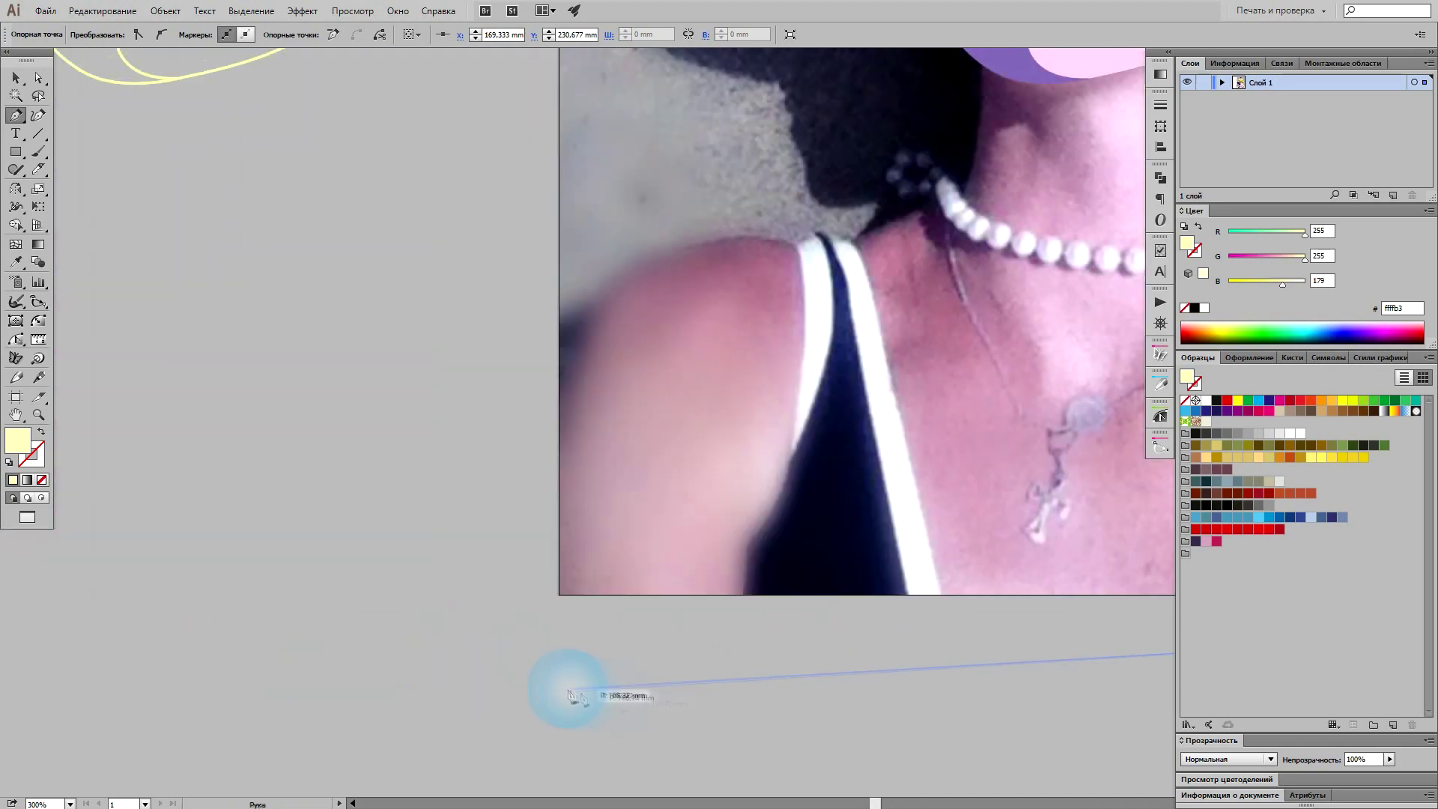
{"action": "left_click", "coordinate": [559, 644]}
Step: Switch the outline to a stroke and curve the shoulder line toward the strap and necklace
{"action": "key", "text": "shift+x"}
{"action": "scroll", "coordinate": [562, 405], "scroll_direction": "up", "scroll_amount": 1}
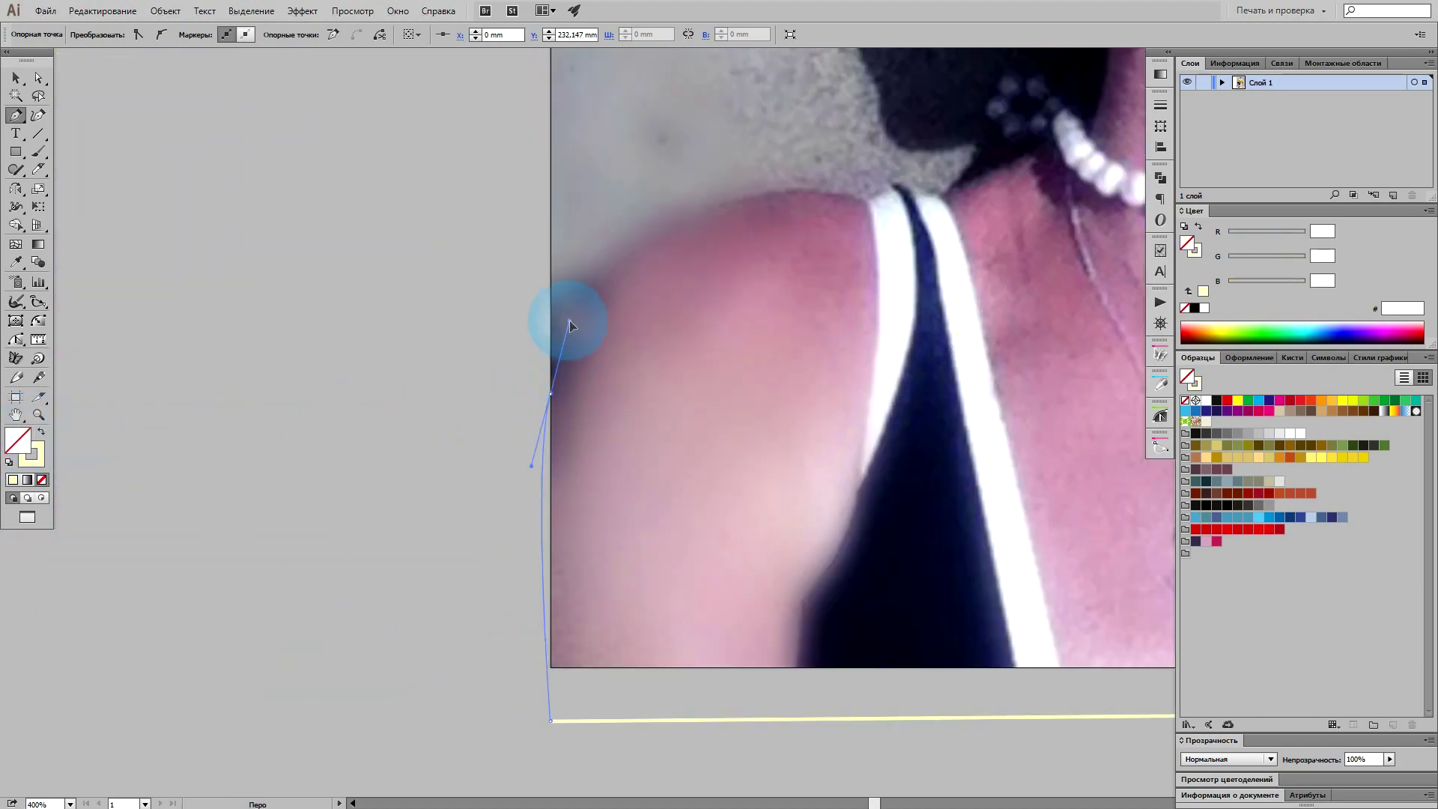
{"action": "scroll", "coordinate": [704, 232], "scroll_direction": "up", "scroll_amount": 2}
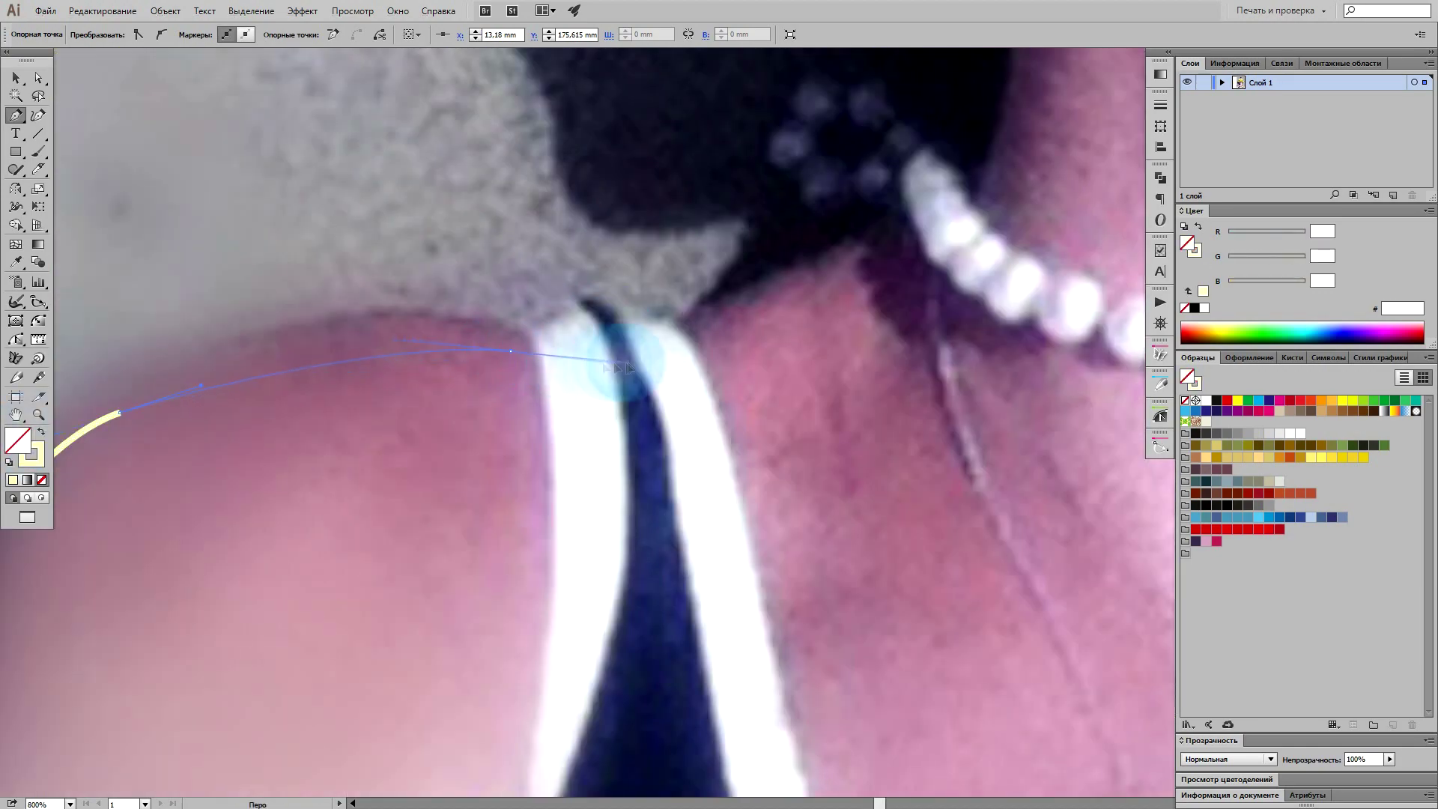
{"action": "left_click_drag", "start_coordinate": [755, 357], "coordinate": [693, 324]}
{"action": "scroll", "coordinate": [690, 328], "scroll_direction": "up", "scroll_amount": 3}
{"action": "scroll", "coordinate": [682, 359], "scroll_direction": "right", "scroll_amount": 2}
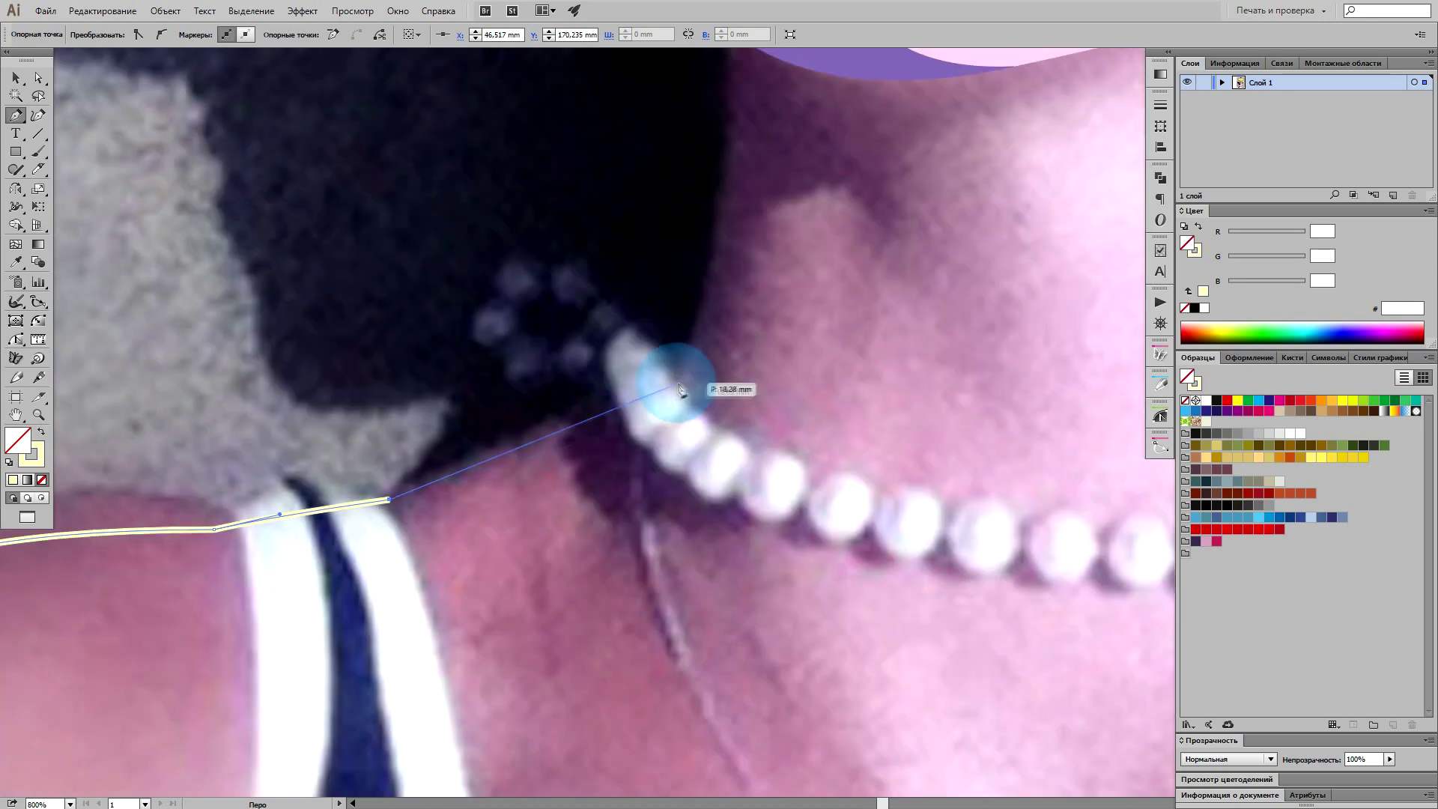
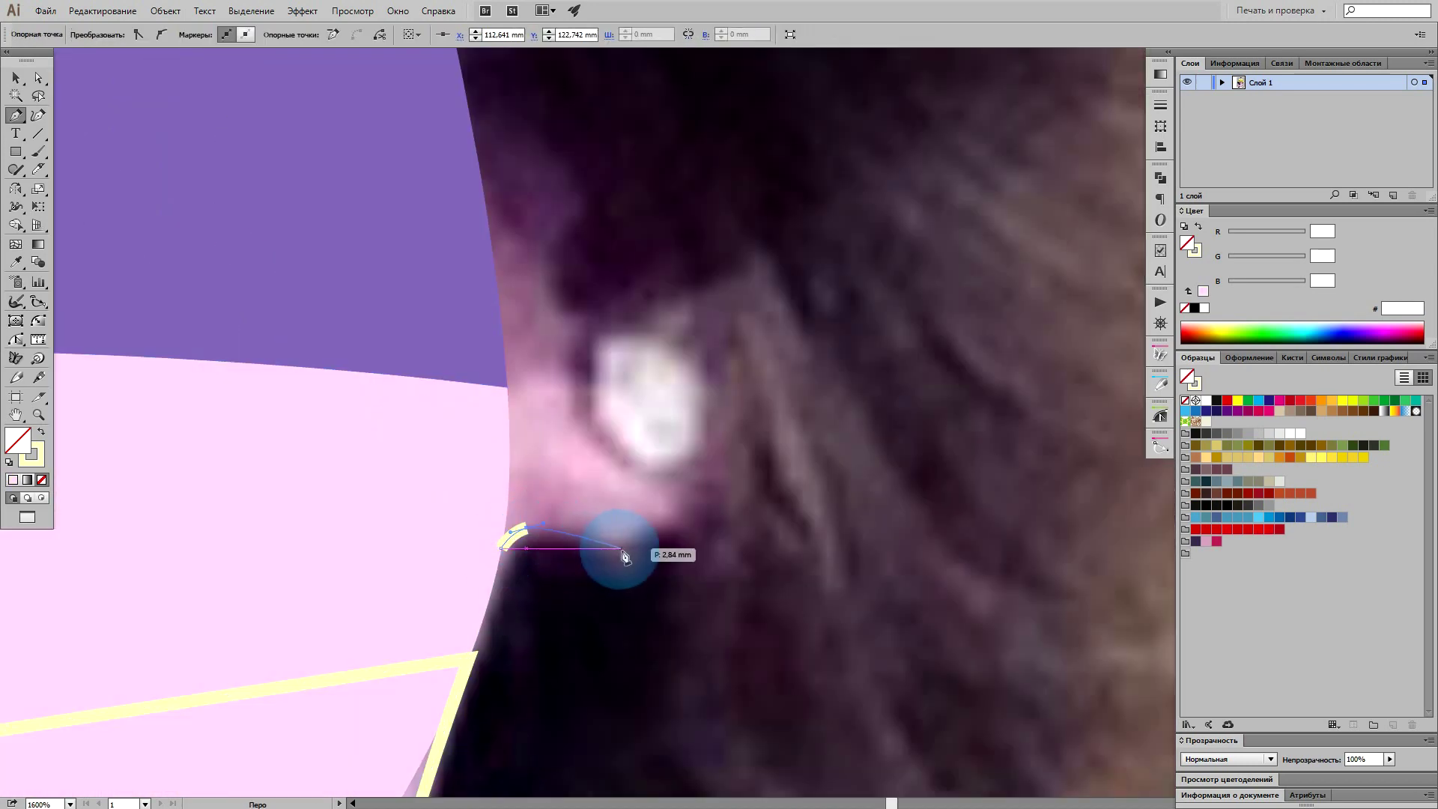
Step: Pen-trace a closed outline around the ear with curved and corner anchors
{"action": "left_click", "coordinate": [712, 514]}
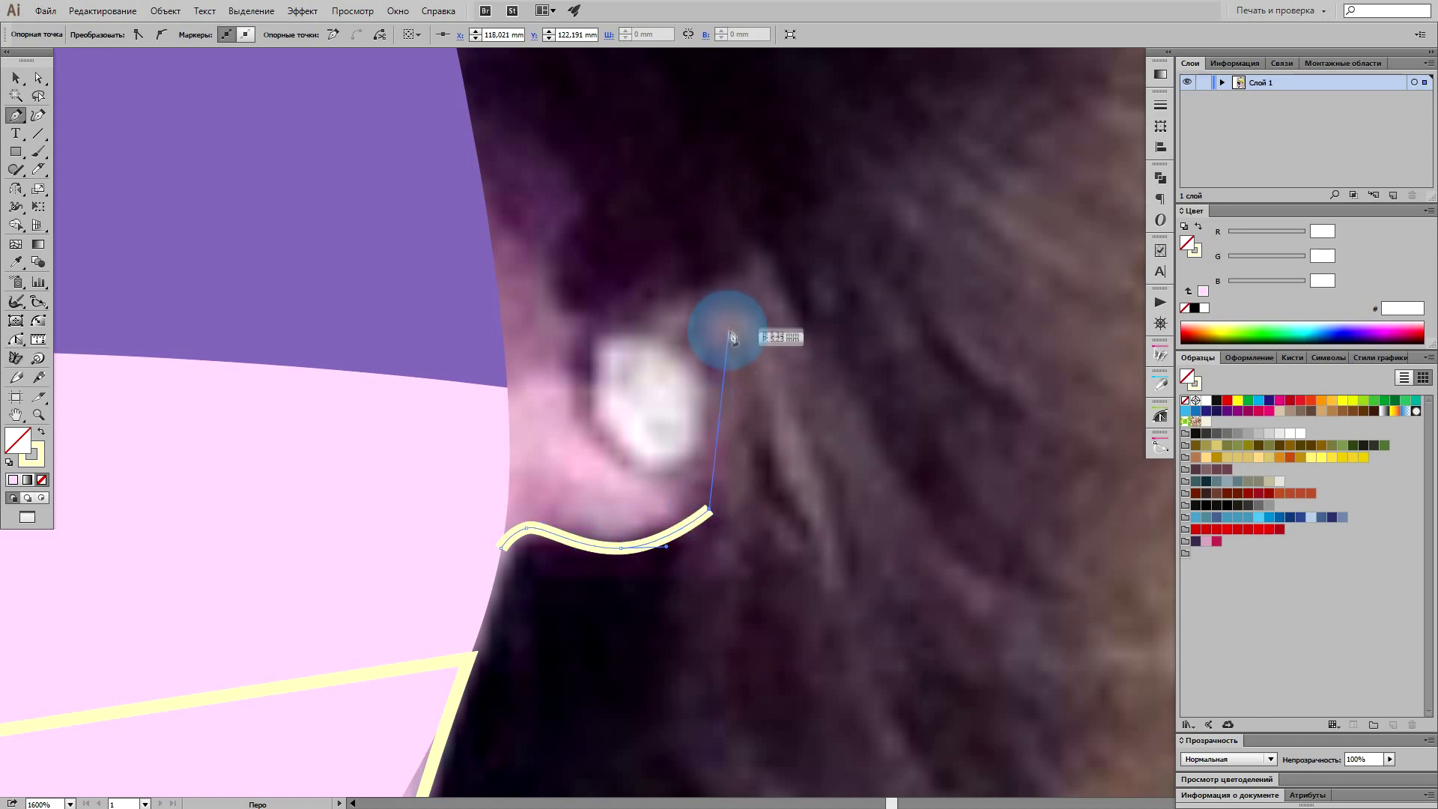
{"action": "scroll", "coordinate": [713, 321], "scroll_direction": "up", "scroll_amount": 3}
{"action": "left_click_drag", "start_coordinate": [748, 507], "coordinate": [753, 453]}
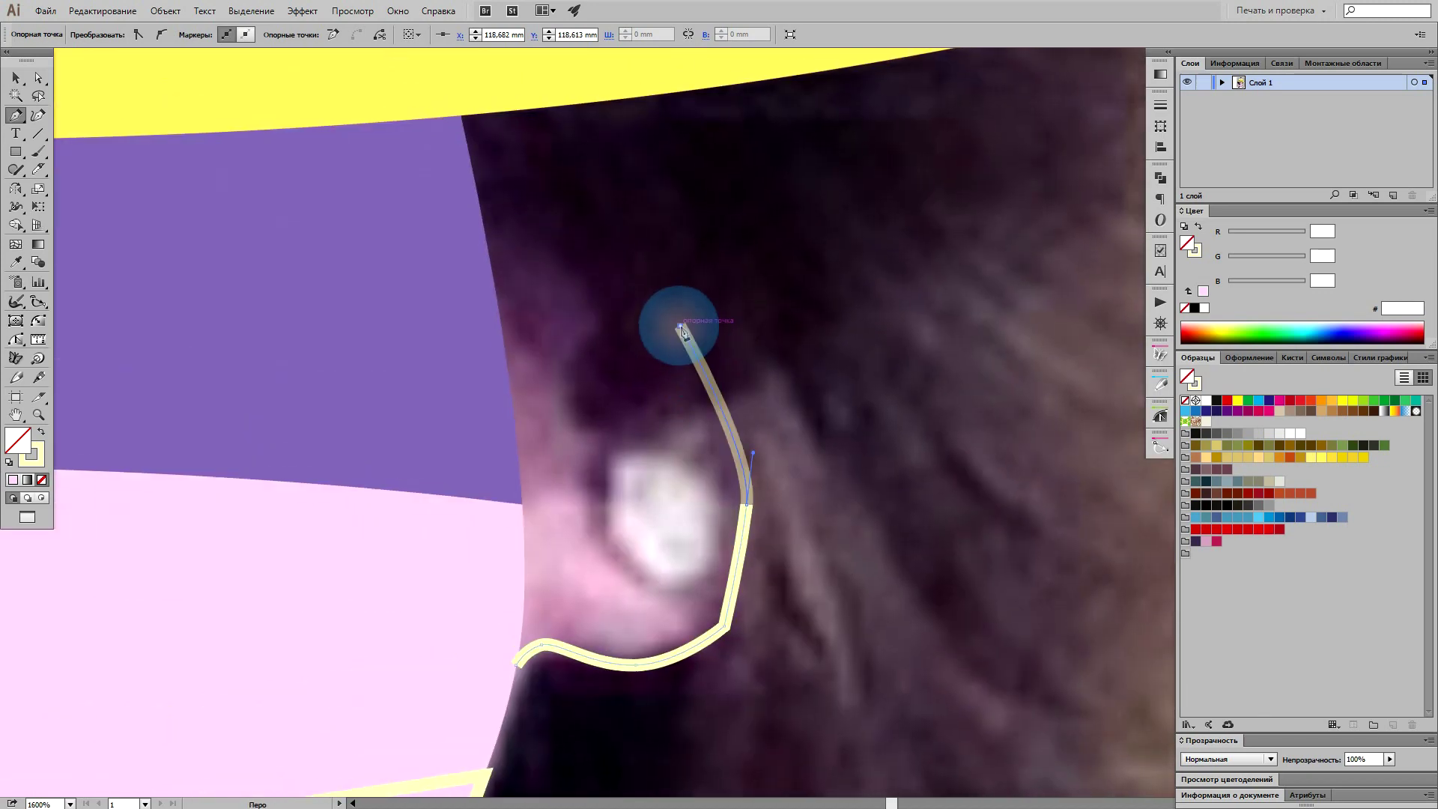
{"action": "left_click_drag", "start_coordinate": [680, 327], "coordinate": [626, 449]}
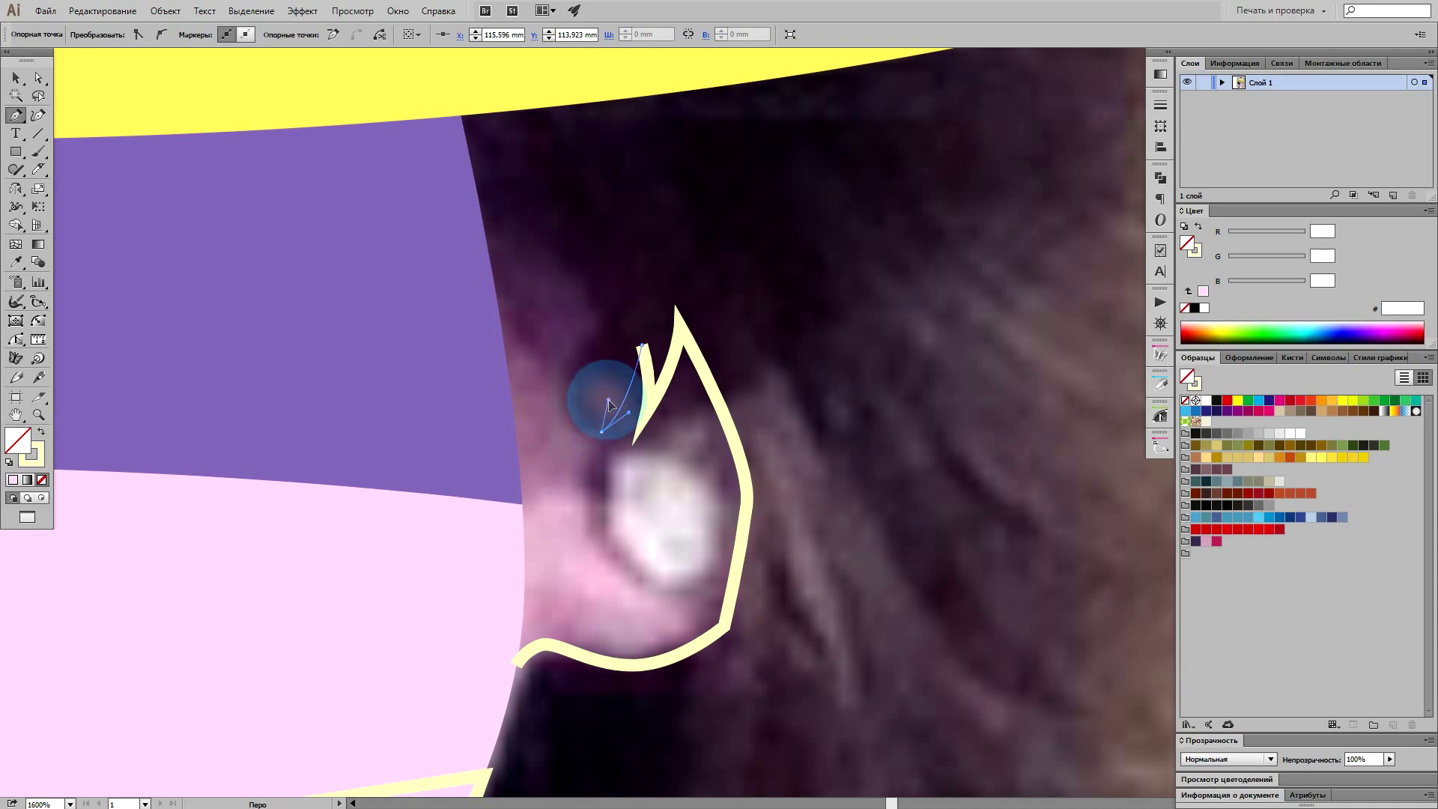
{"action": "left_click_drag", "start_coordinate": [592, 279], "coordinate": [552, 209]}
{"action": "left_click", "coordinate": [479, 206]}
{"action": "left_click", "coordinate": [402, 293]}
{"action": "left_click", "coordinate": [402, 526]}
{"action": "left_click", "coordinate": [516, 663]}
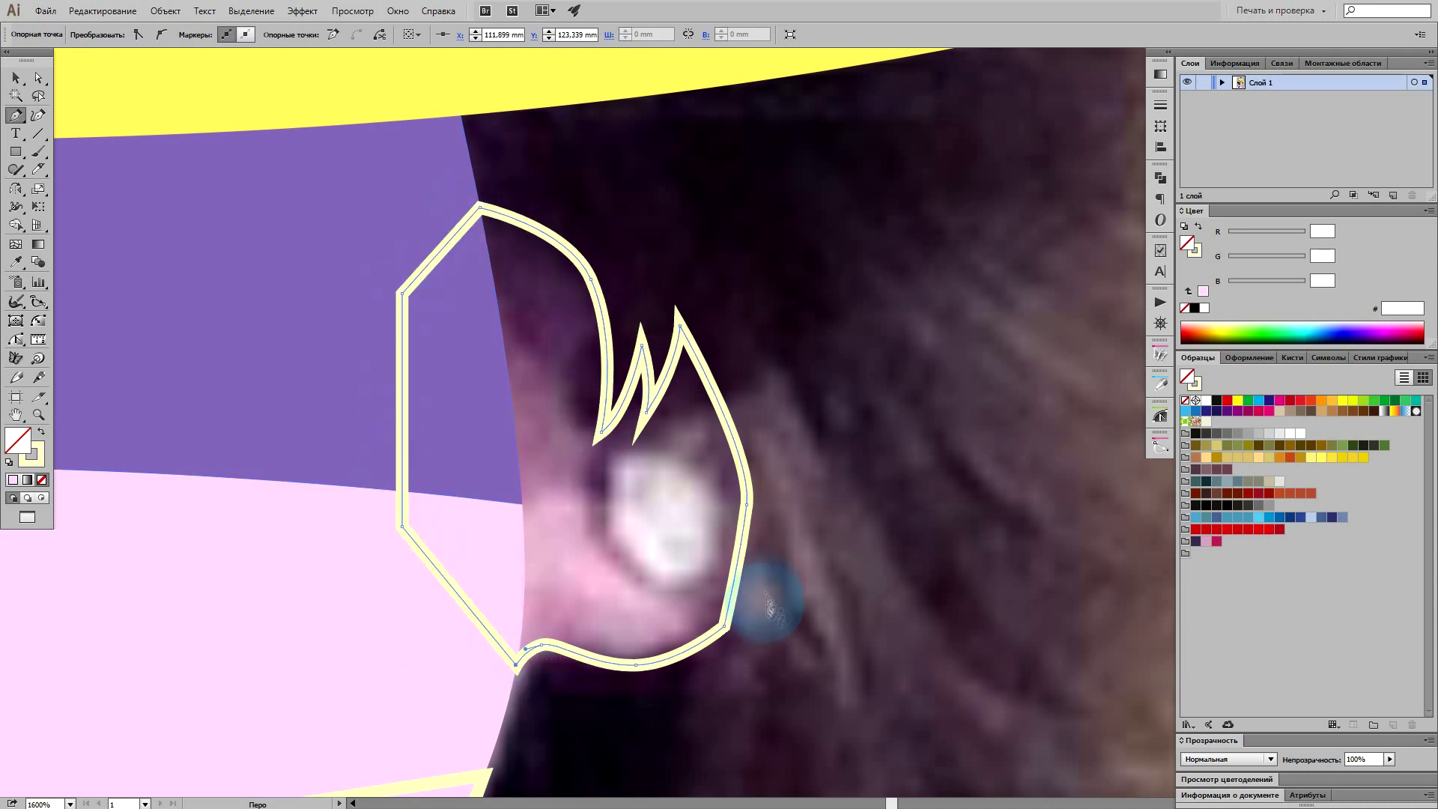
Step: Draw an ellipse over the earring
{"action": "scroll", "coordinate": [767, 603], "scroll_direction": "up", "scroll_amount": 1}
{"action": "key", "text": "l"}
{"action": "left_click_drag", "start_coordinate": [559, 484], "coordinate": [640, 597]}
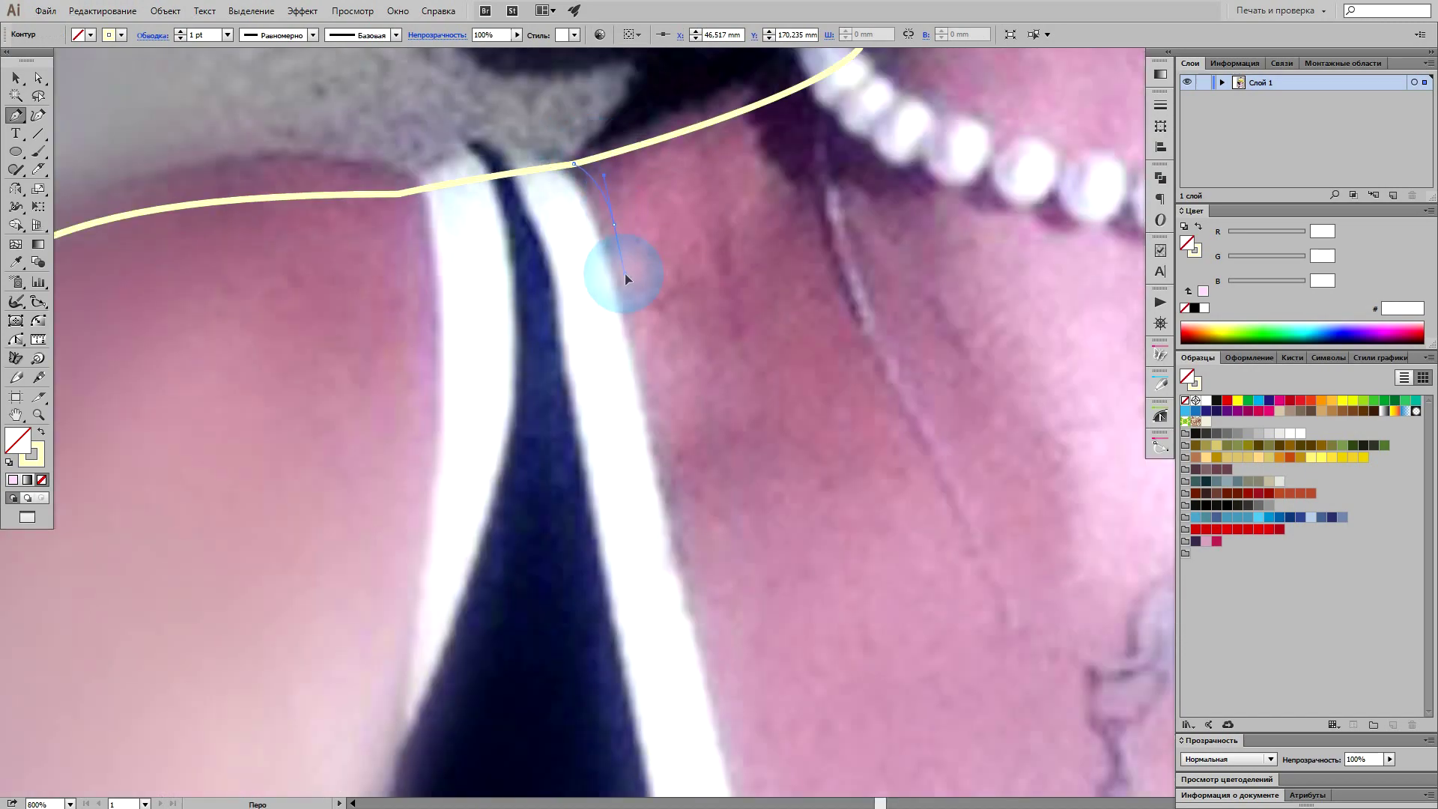
Step: Pen-trace the shoulder top and neck outline
{"action": "scroll", "coordinate": [625, 278], "scroll_direction": "down", "scroll_amount": 3}
{"action": "scroll", "coordinate": [659, 525], "scroll_direction": "down", "scroll_amount": 2}
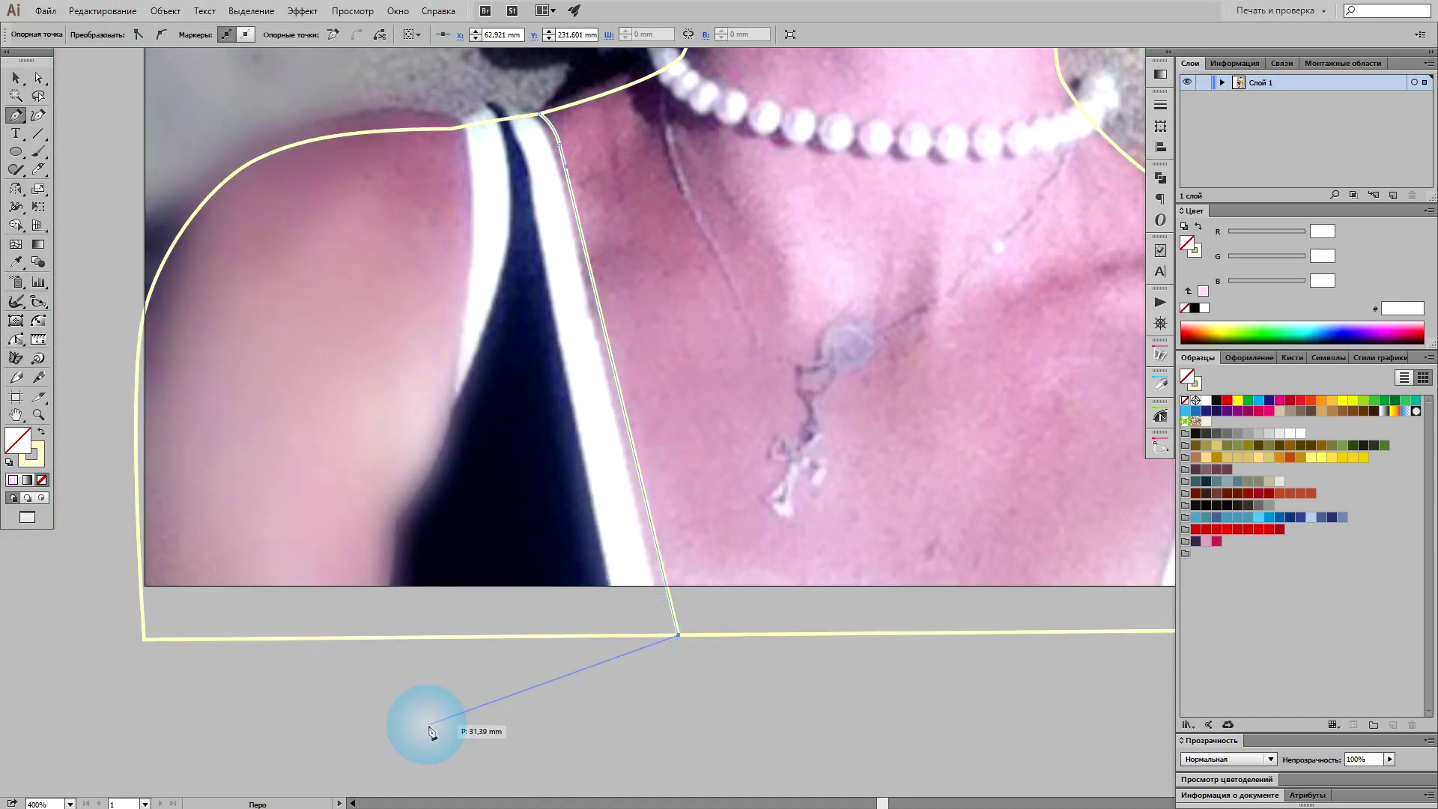
{"action": "scroll", "coordinate": [405, 531], "scroll_direction": "up", "scroll_amount": 1}
{"action": "scroll", "coordinate": [476, 450], "scroll_direction": "up", "scroll_amount": 3}
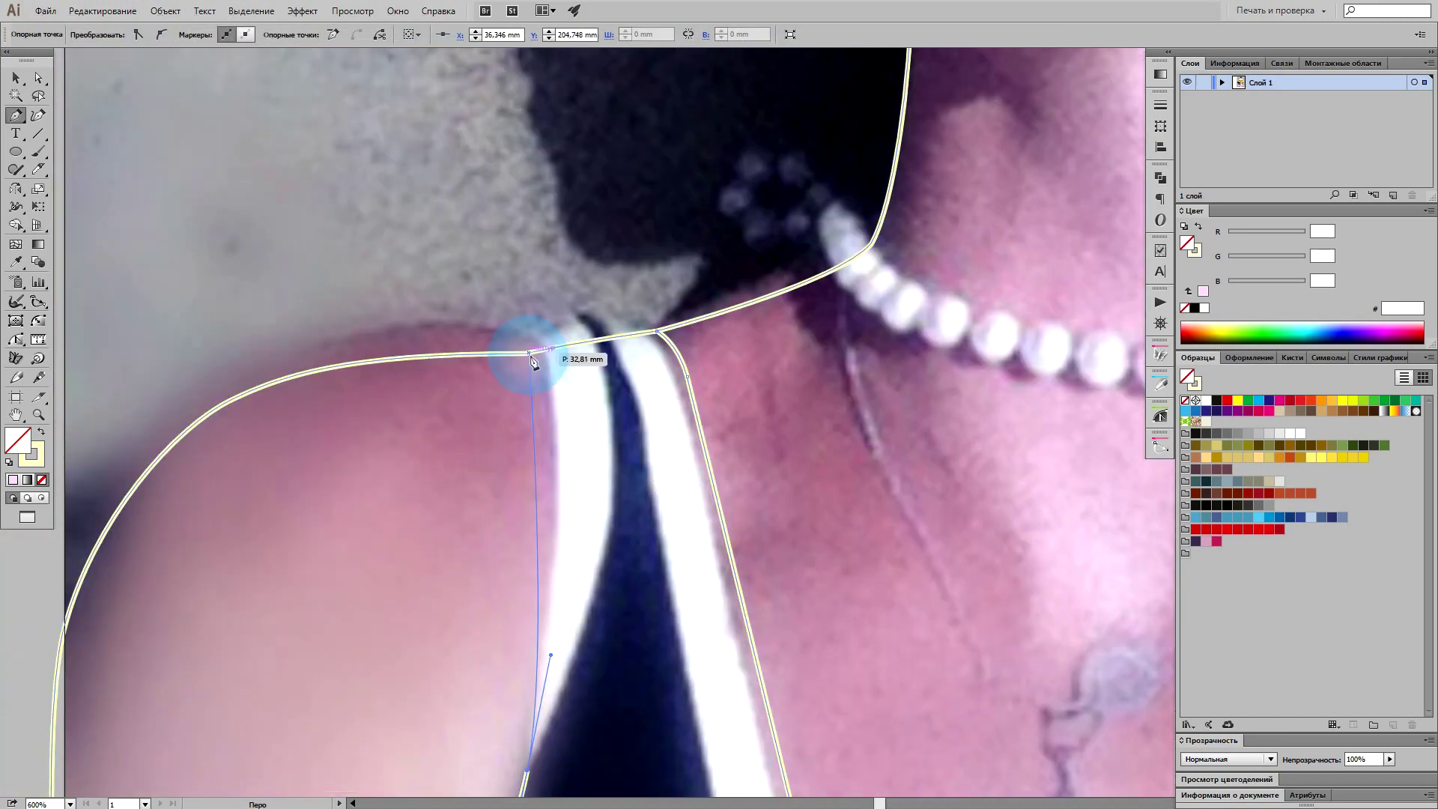
{"action": "left_click_drag", "start_coordinate": [527, 352], "coordinate": [476, 252]}
{"action": "scroll", "coordinate": [544, 322], "scroll_direction": "down", "scroll_amount": 5}
{"action": "left_click", "coordinate": [704, 153]}
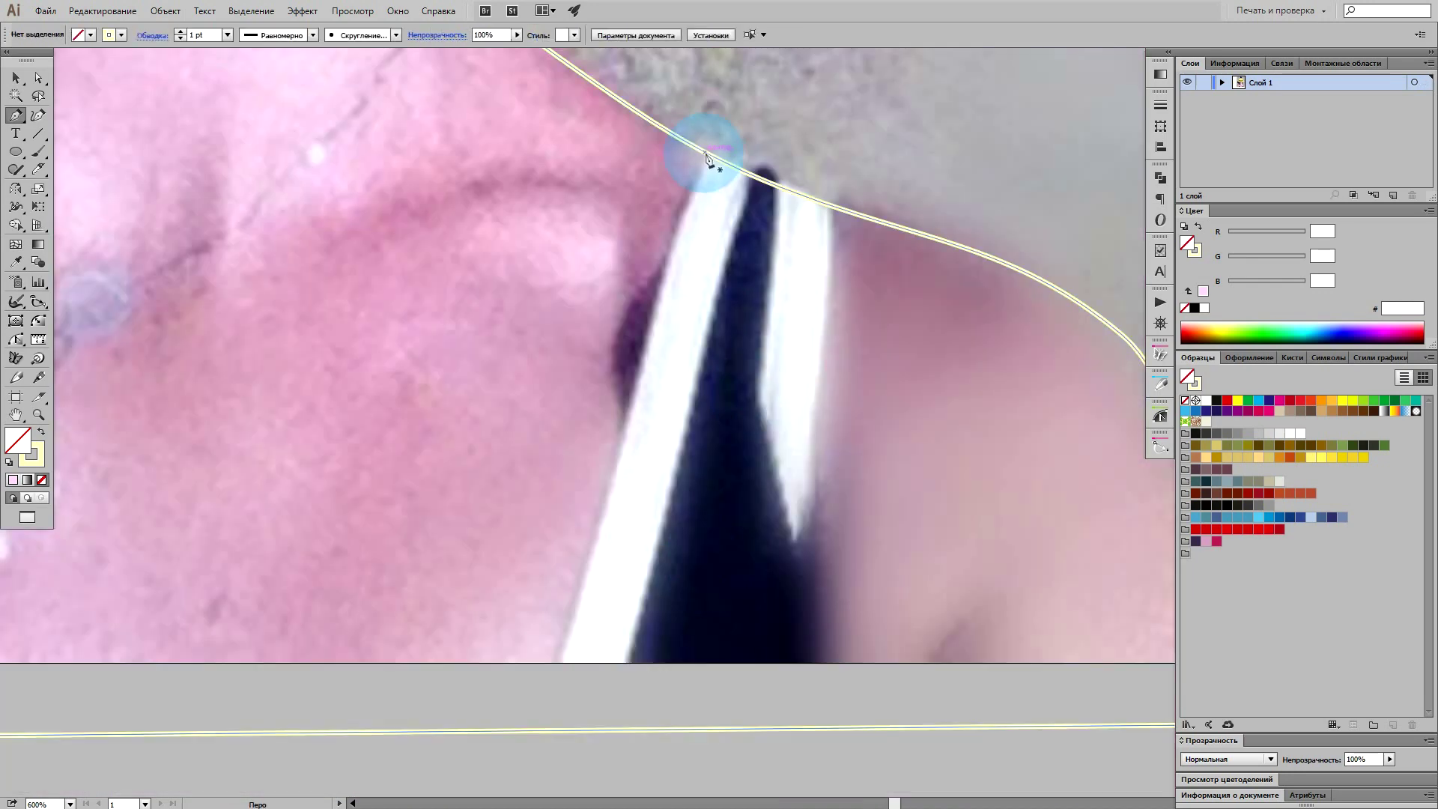
Step: Outline the strap shape with corner points and a curve up to the shoulder
{"action": "left_click", "coordinate": [538, 731]}
{"action": "left_click", "coordinate": [638, 782]}
{"action": "left_click", "coordinate": [845, 767]}
{"action": "left_click", "coordinate": [828, 726]}
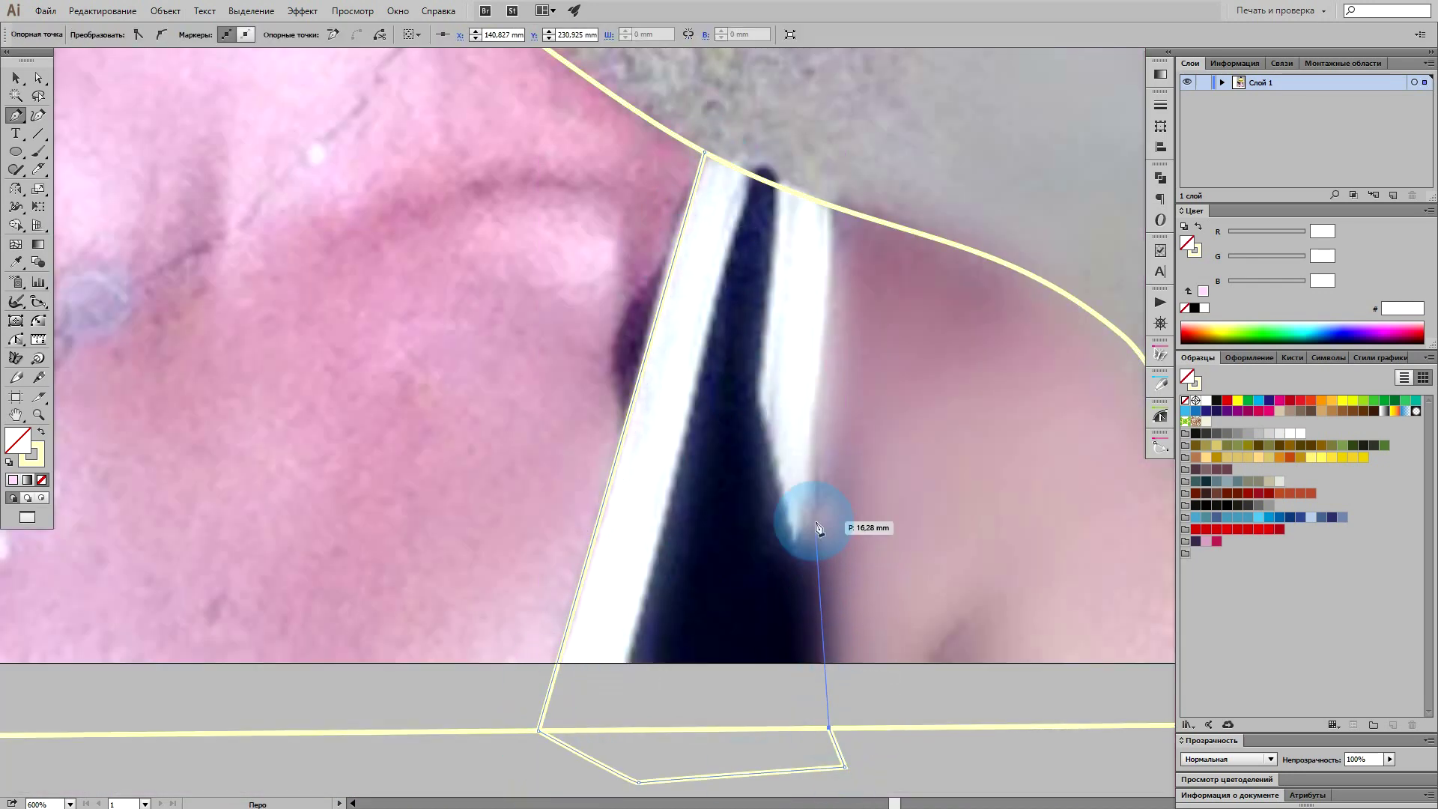
{"action": "left_click_drag", "start_coordinate": [815, 405], "coordinate": [819, 154]}
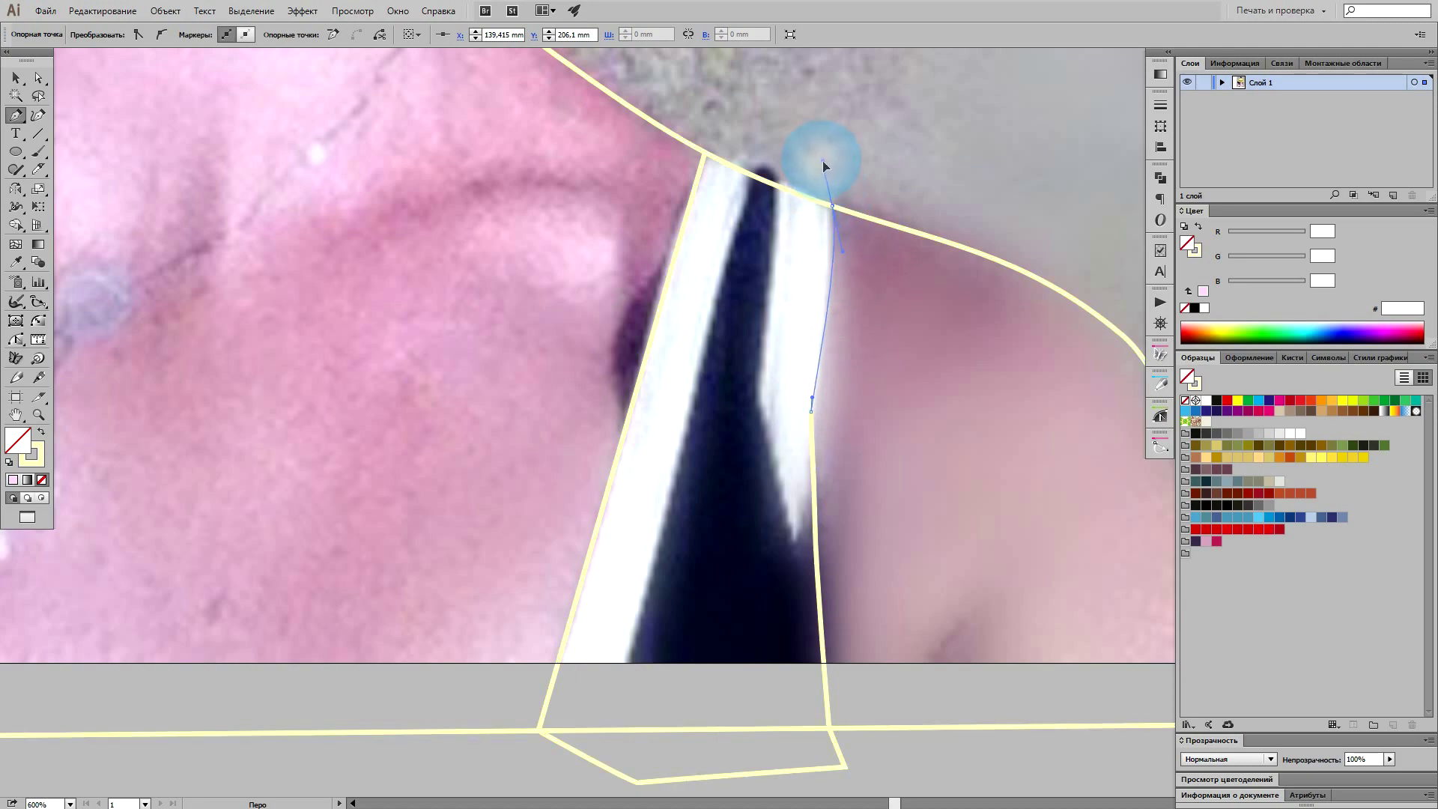
{"action": "key", "text": "ctrl+minus"}
{"action": "key", "text": "ctrl+minus"}
{"action": "key", "text": "ctrl+minus"}
{"action": "left_click", "coordinate": [16, 79]}
Step: Merge the neck and shoulder shapes with Shape Builder and fill them with the face's pink
{"action": "left_click", "coordinate": [813, 450], "text": "shift"}
{"action": "scroll", "coordinate": [707, 529], "scroll_direction": "up", "scroll_amount": 1}
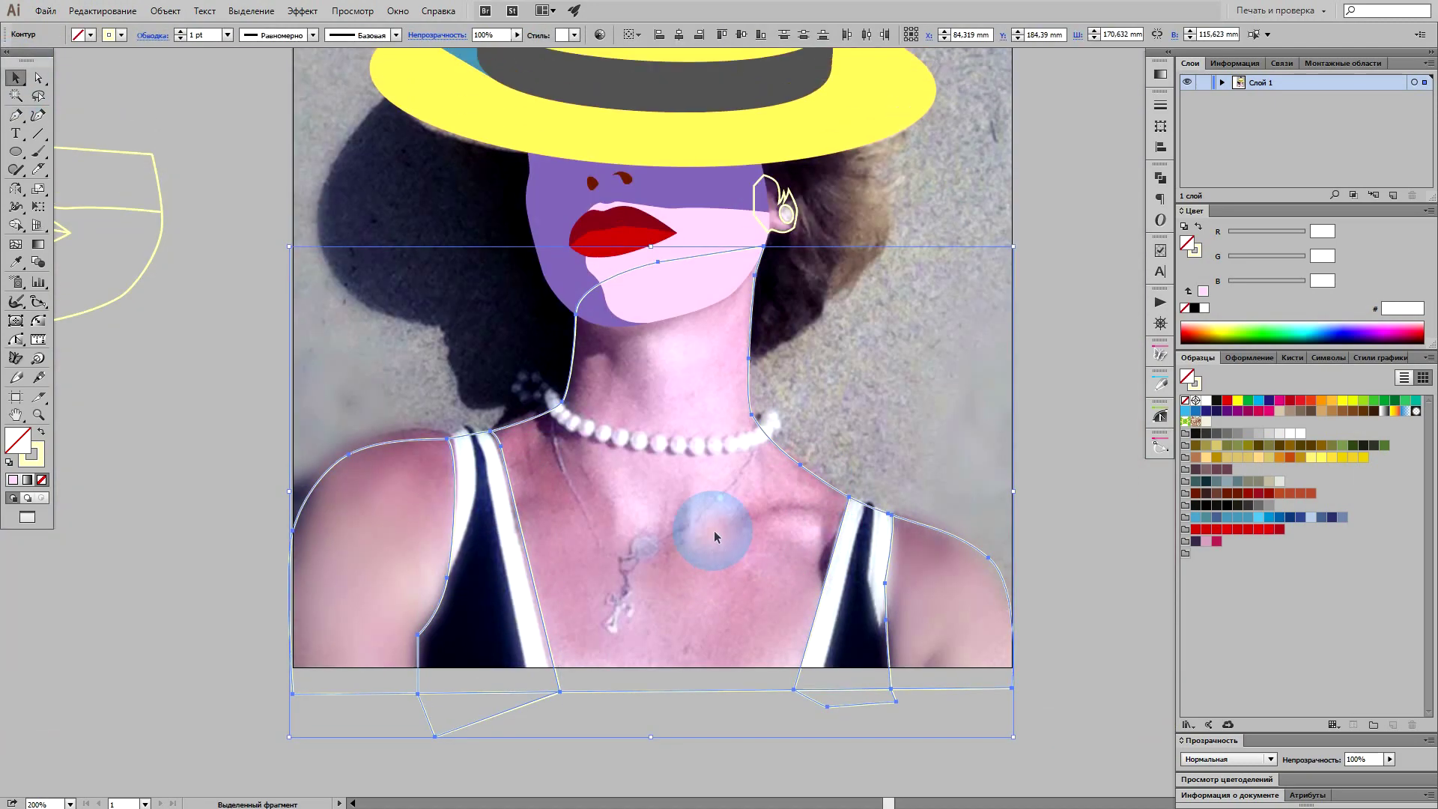
{"action": "key", "text": "shift+m"}
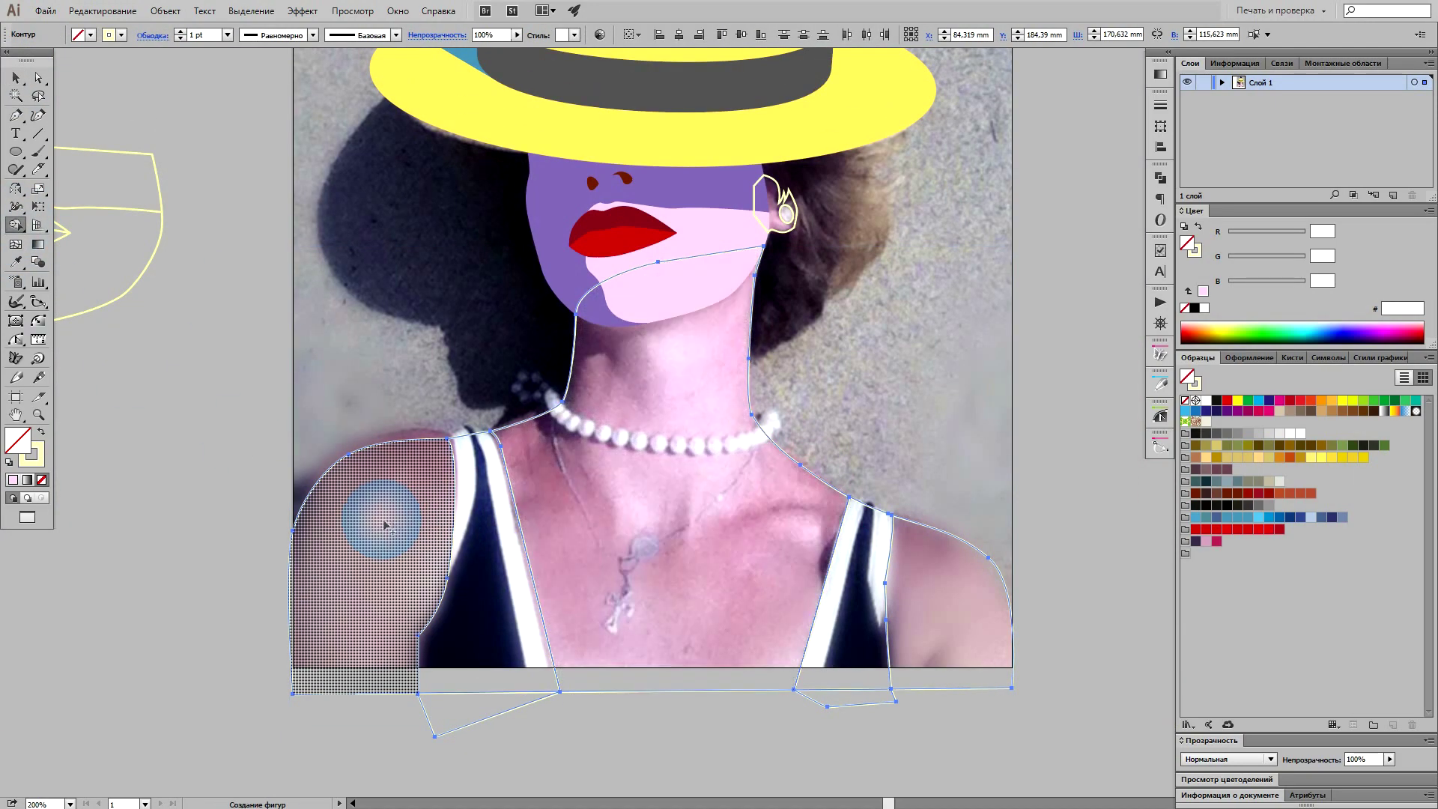
{"action": "key", "text": "i"}
{"action": "left_click", "coordinate": [597, 603]}
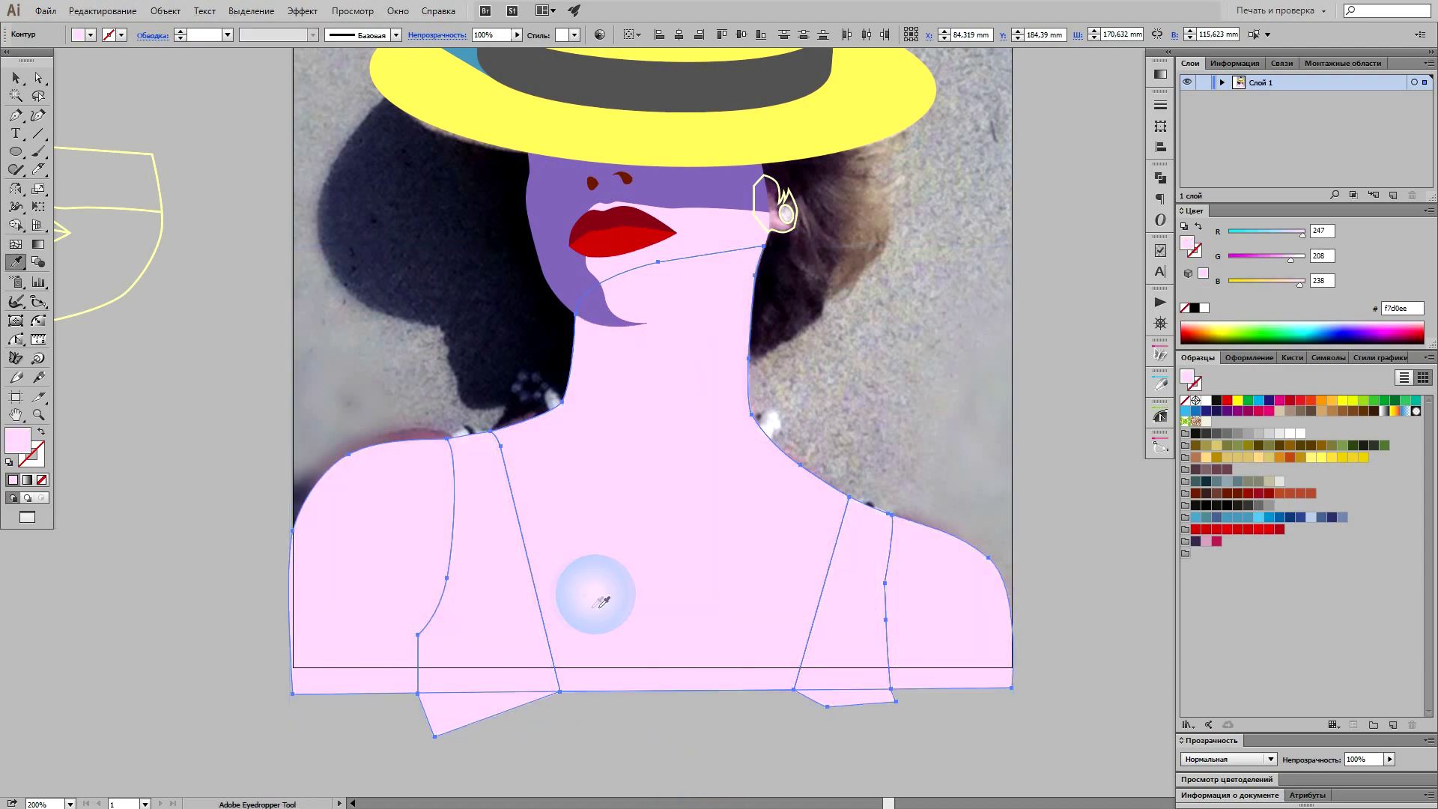
Step: Fill the strap shapes with the hat's yellow and begin the hair outline under the brim
{"action": "left_click", "coordinate": [844, 600]}
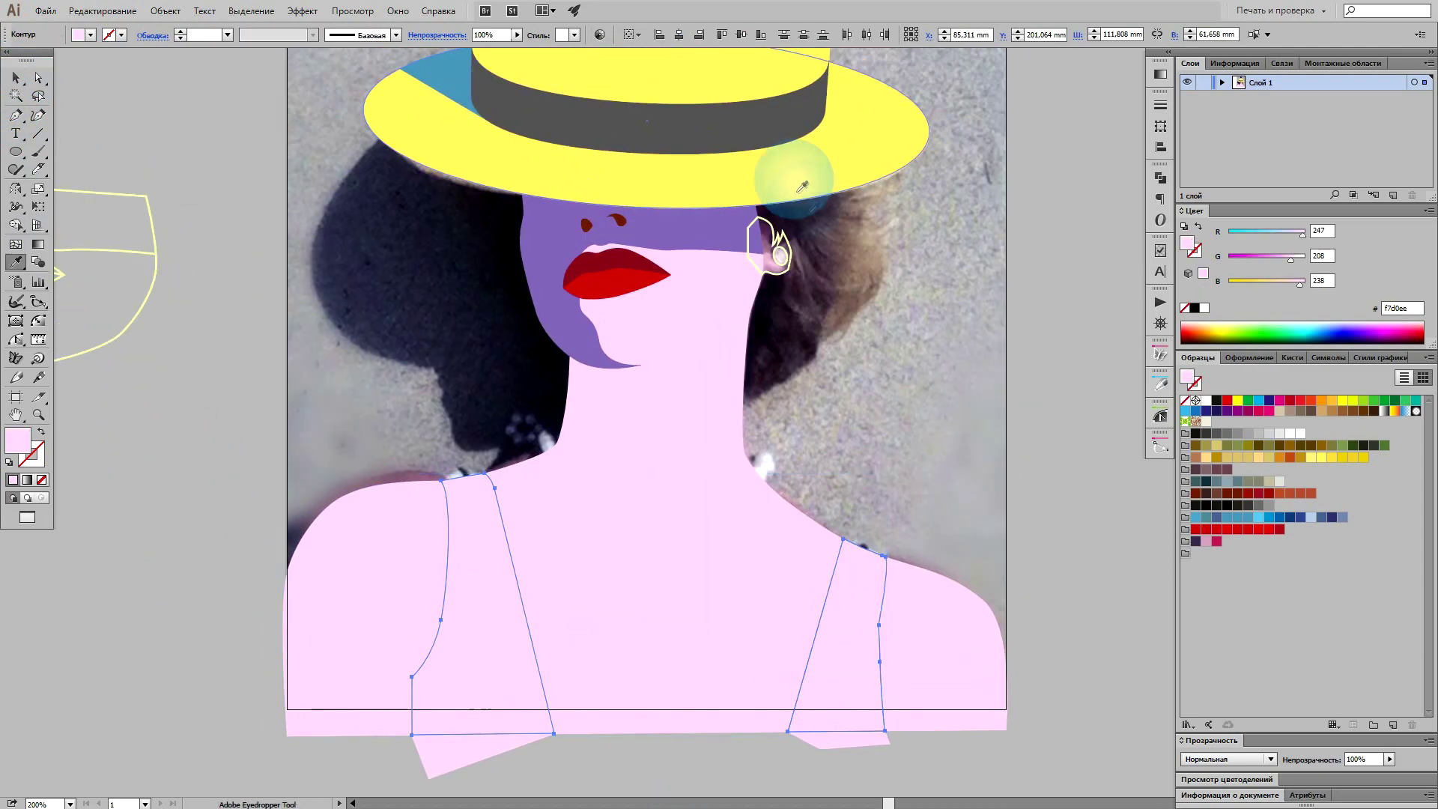
{"action": "left_click", "coordinate": [786, 176]}
{"action": "key", "text": "ctrl+plus"}
{"action": "key", "text": "ctrl+plus"}
{"action": "key", "text": "ctrl+plus"}
{"action": "key", "text": "p"}
{"action": "left_click_drag", "start_coordinate": [709, 249], "coordinate": [772, 238]}
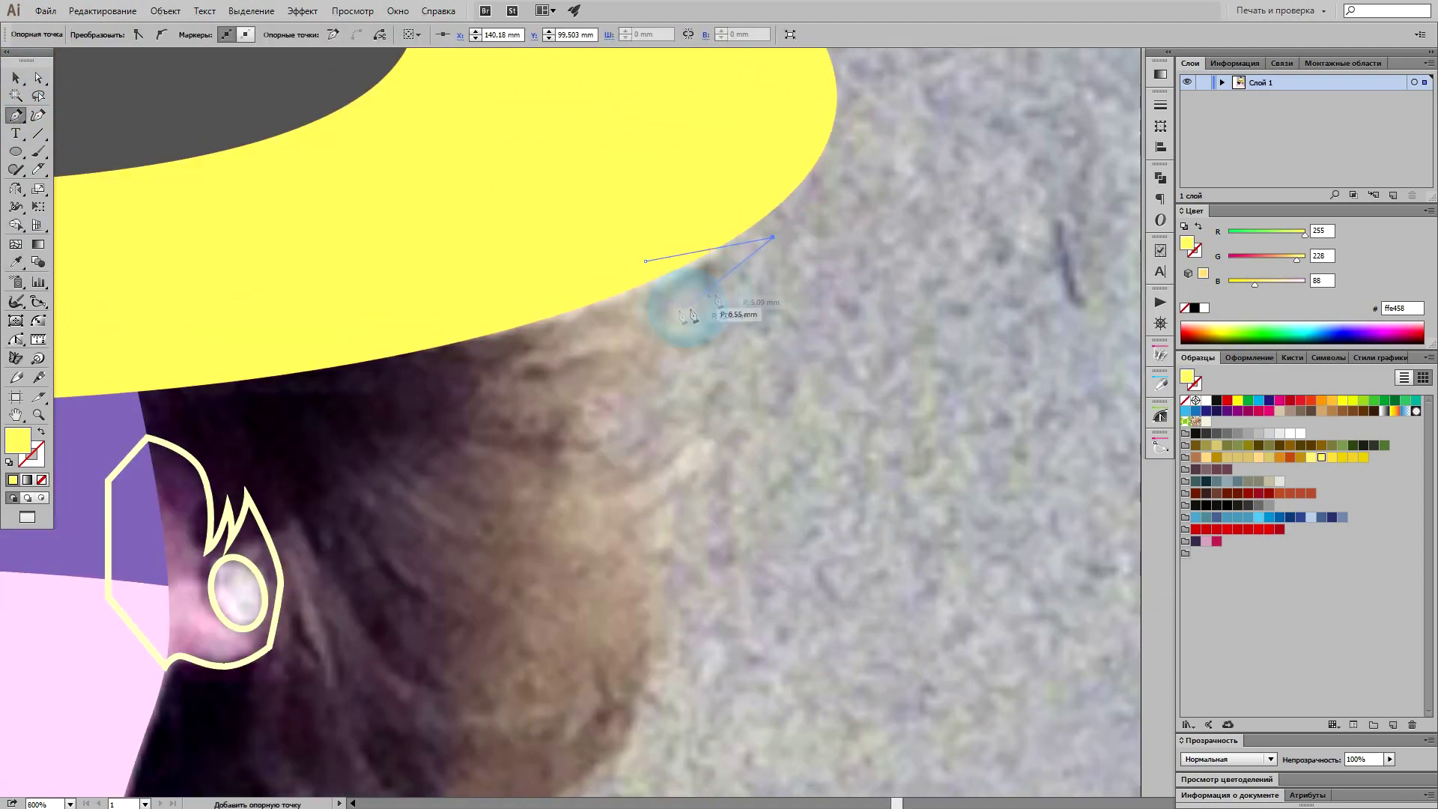
Step: Lay zigzag spike points down the hair edge toward the neck
{"action": "left_click", "coordinate": [582, 398]}
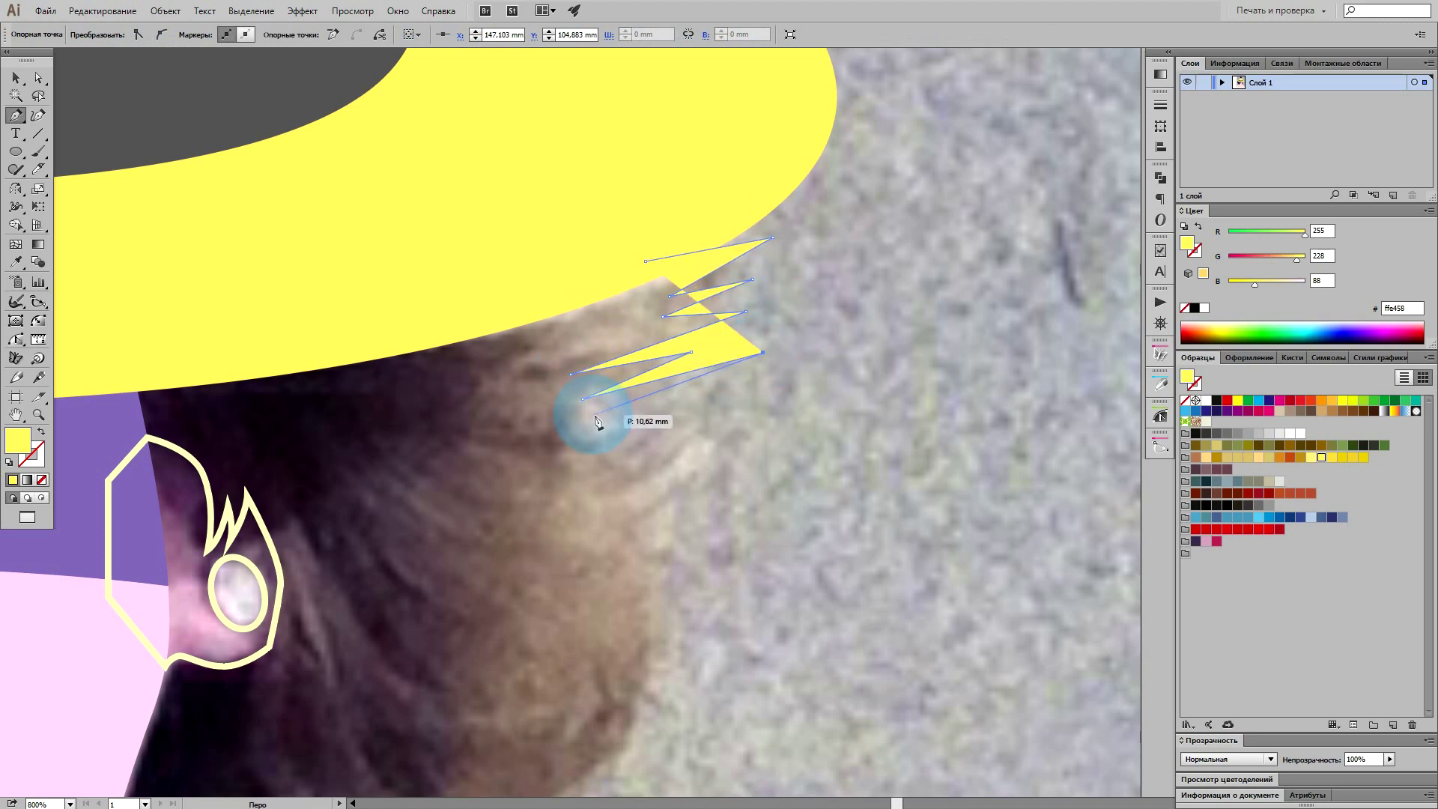
{"action": "left_click", "coordinate": [763, 353]}
{"action": "left_click", "coordinate": [594, 414]}
{"action": "left_click", "coordinate": [763, 393]}
{"action": "left_click", "coordinate": [603, 449]}
{"action": "left_click", "coordinate": [701, 460]}
{"action": "left_click", "coordinate": [656, 549]}
{"action": "left_click", "coordinate": [682, 551]}
Step: Curve the hair edge down toward the shoulder and back toward the face
{"action": "left_click_drag", "start_coordinate": [652, 648], "coordinate": [805, 386]}
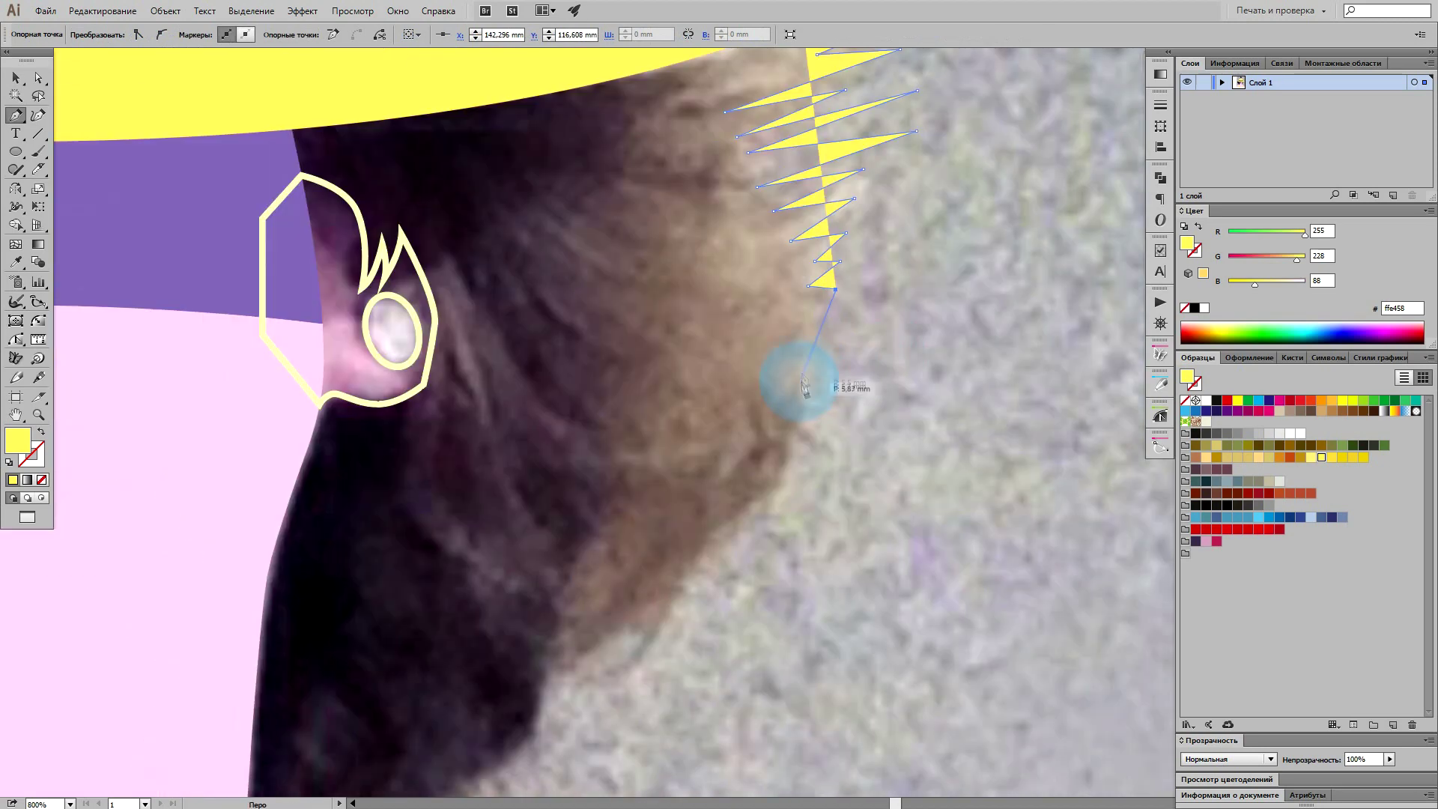
{"action": "left_click_drag", "start_coordinate": [700, 533], "coordinate": [692, 560]}
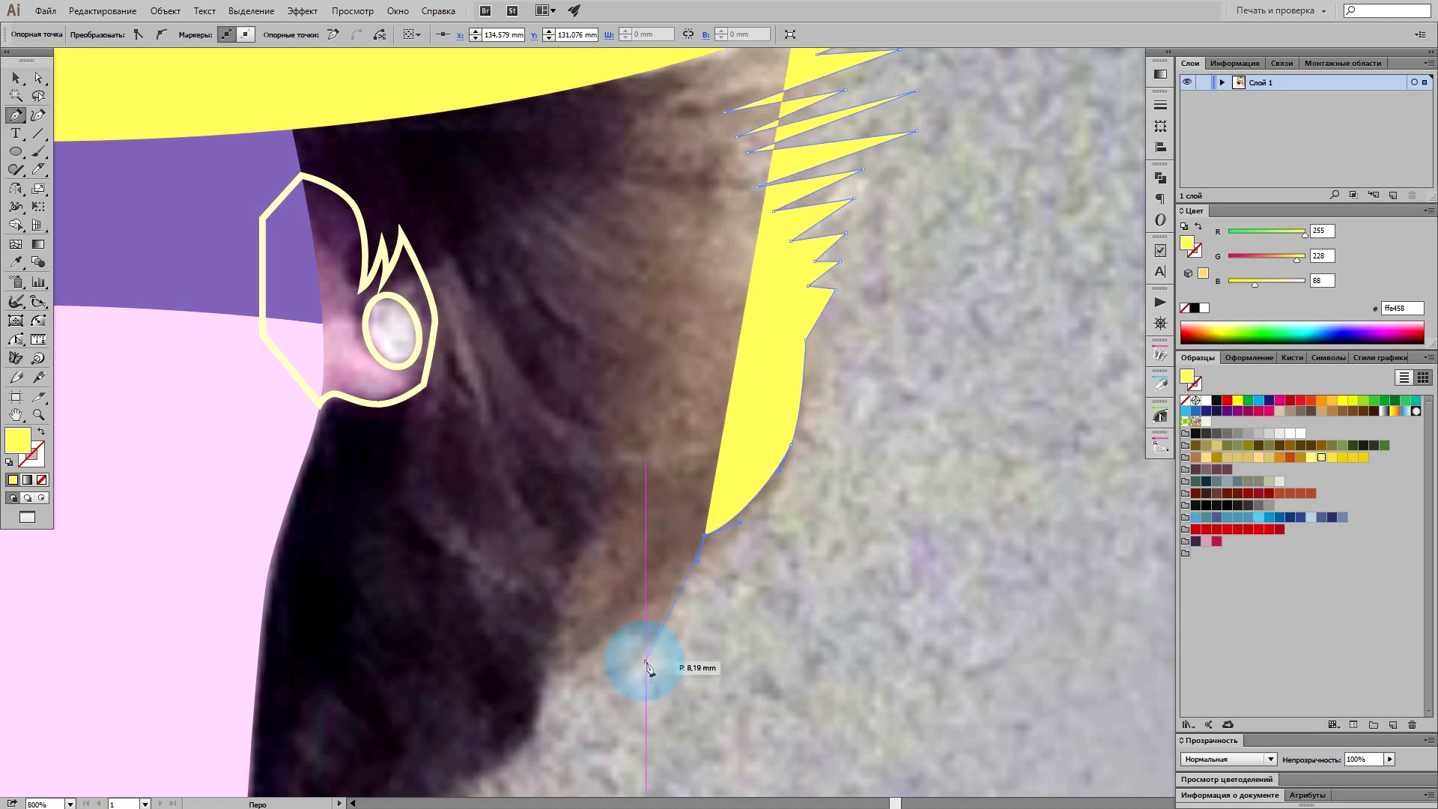
{"action": "left_click_drag", "start_coordinate": [642, 665], "coordinate": [822, 484]}
{"action": "left_click_drag", "start_coordinate": [669, 586], "coordinate": [608, 610]}
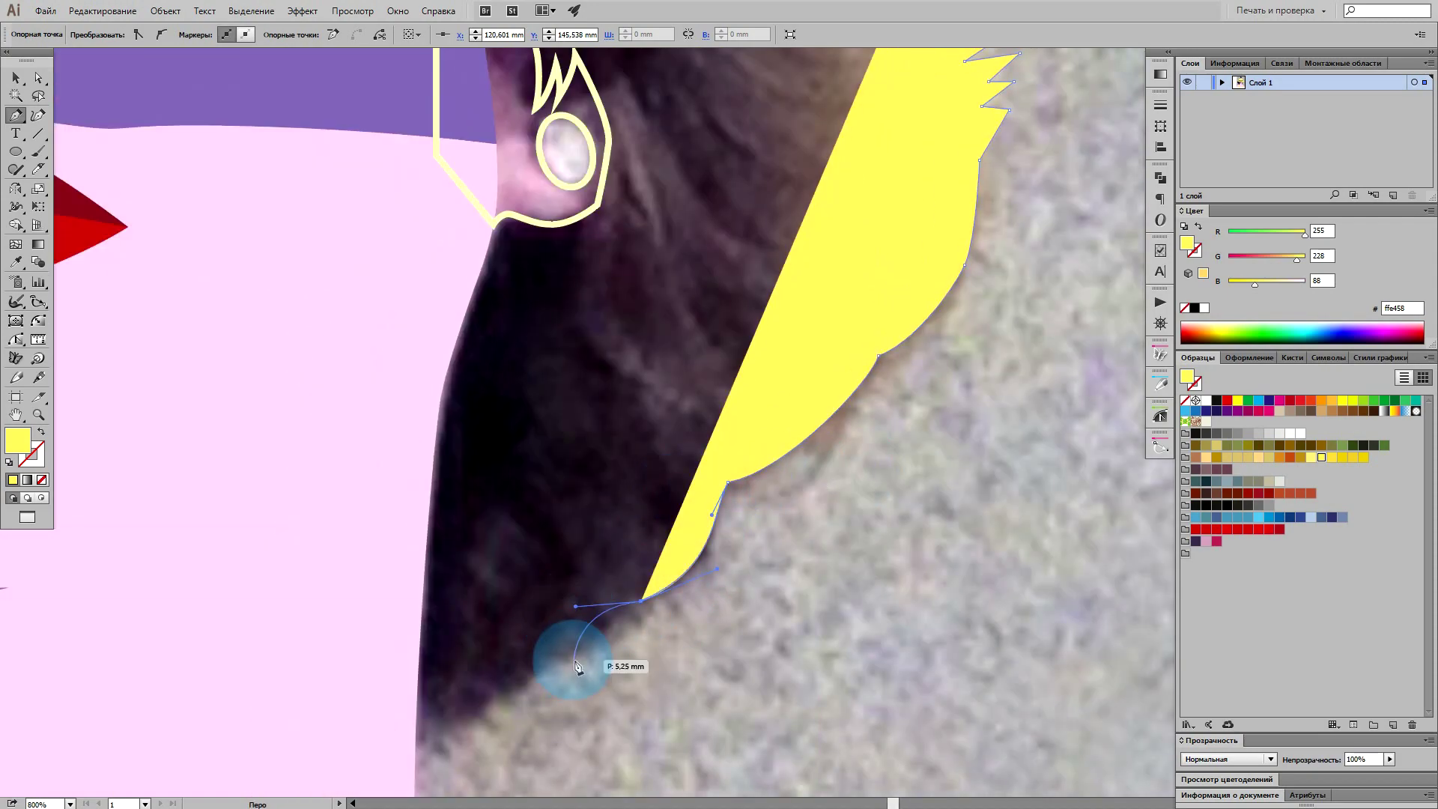
{"action": "left_click_drag", "start_coordinate": [417, 704], "coordinate": [289, 690]}
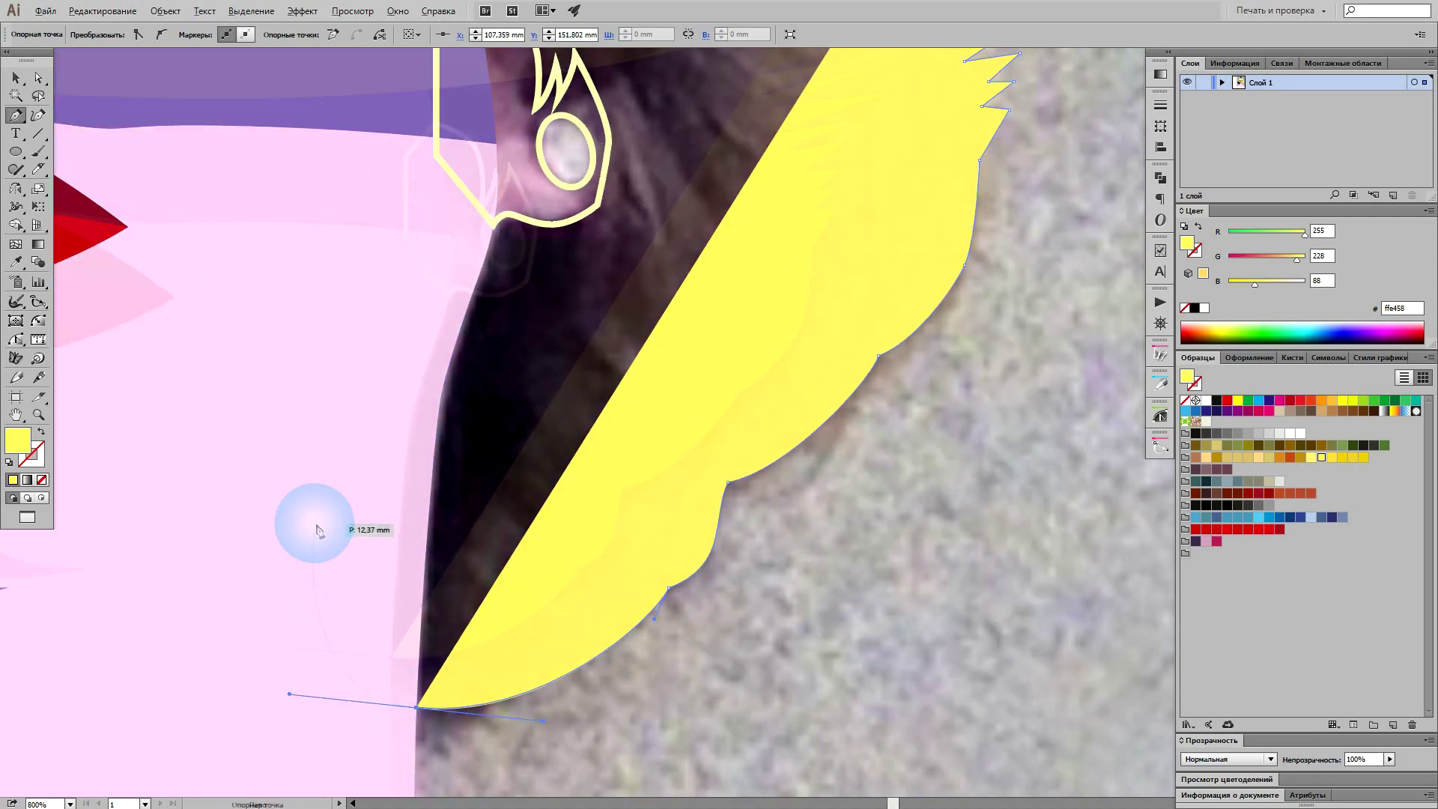
Step: Close the hair shape near the face at its starting point
{"action": "key", "text": "ctrl+minus"}
{"action": "left_click", "coordinate": [196, 305]}
{"action": "left_click", "coordinate": [636, 203]}
{"action": "left_click", "coordinate": [660, 337]}
{"action": "scroll", "coordinate": [671, 524], "scroll_direction": "up", "scroll_amount": 5}
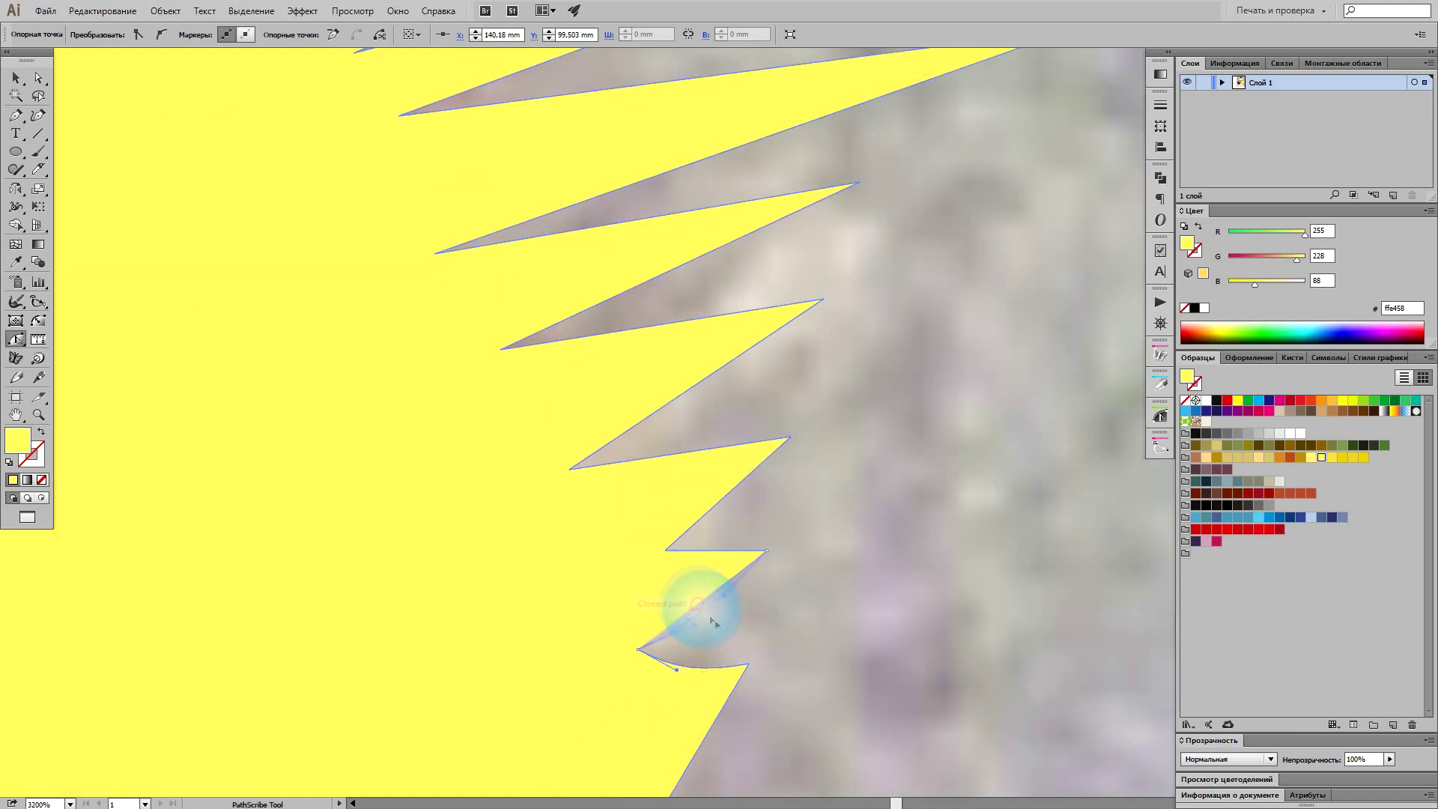
{"action": "left_click", "coordinate": [739, 519]}
Step: Reshape the hair spikes into curved strands
{"action": "left_click_drag", "start_coordinate": [739, 519], "coordinate": [844, 524]}
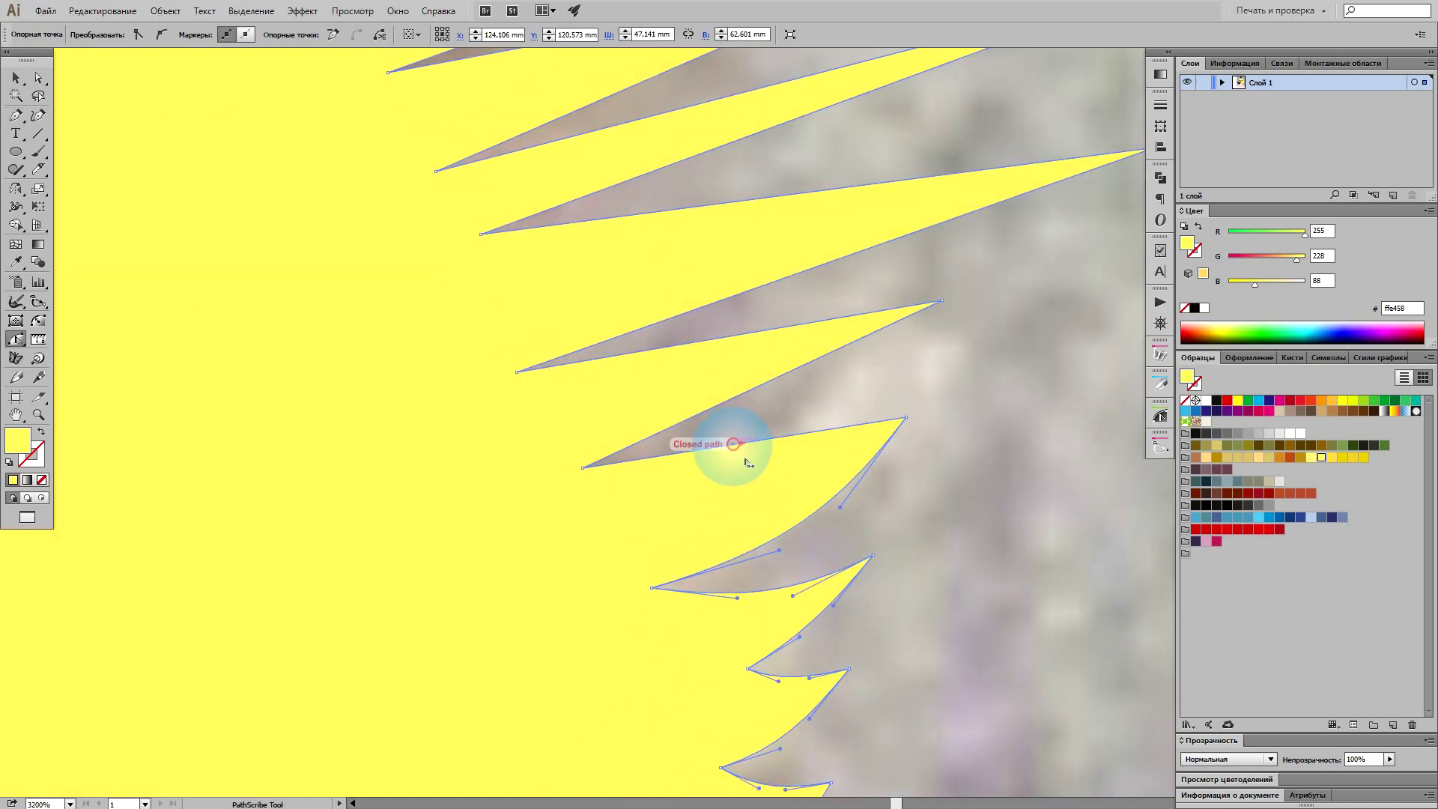
{"action": "scroll", "coordinate": [771, 472], "scroll_direction": "up", "scroll_amount": 2}
{"action": "scroll", "coordinate": [806, 465], "scroll_direction": "up", "scroll_amount": 3}
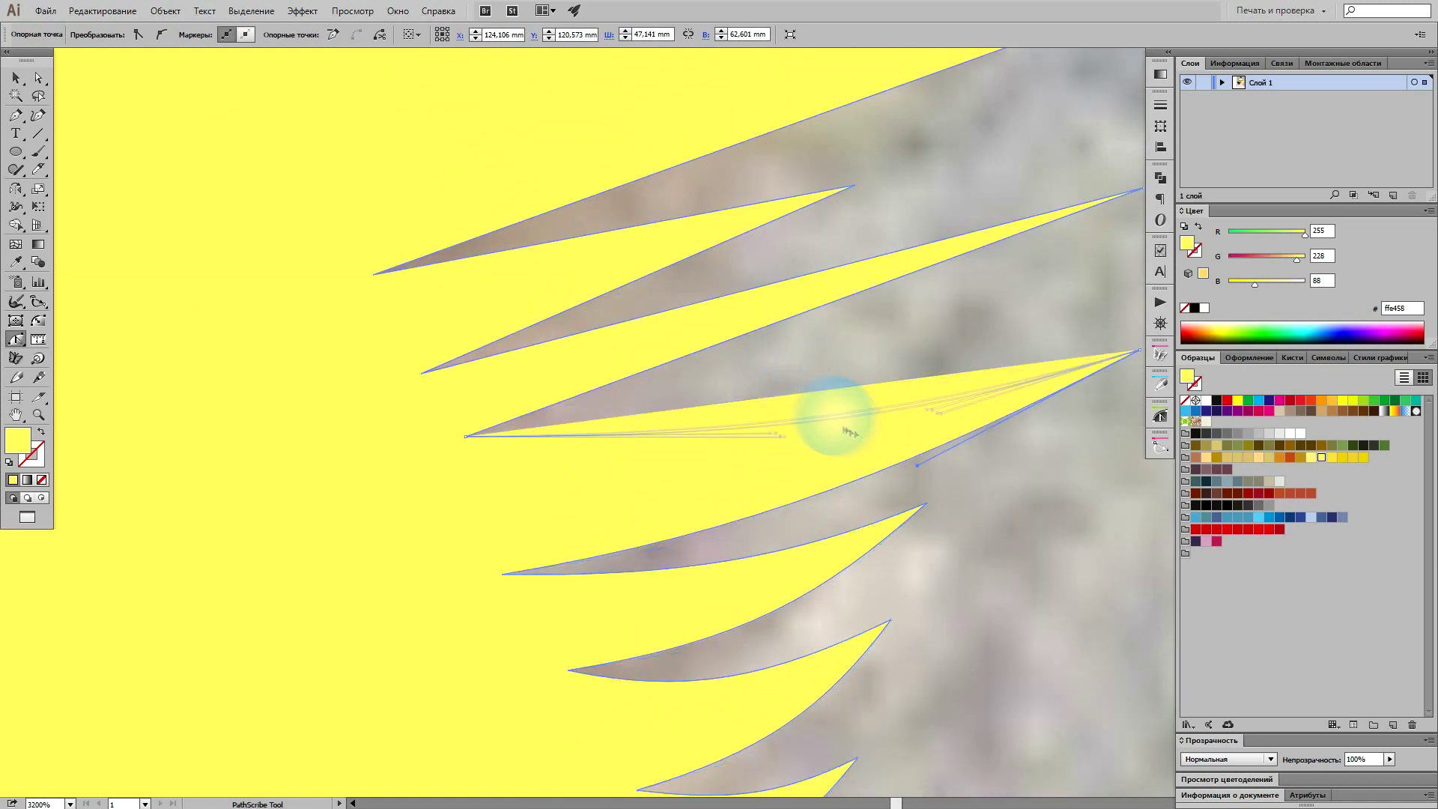
{"action": "scroll", "coordinate": [849, 433], "scroll_direction": "up", "scroll_amount": 3}
{"action": "left_click_drag", "start_coordinate": [830, 411], "coordinate": [852, 450]}
{"action": "scroll", "coordinate": [787, 502], "scroll_direction": "up", "scroll_amount": 3}
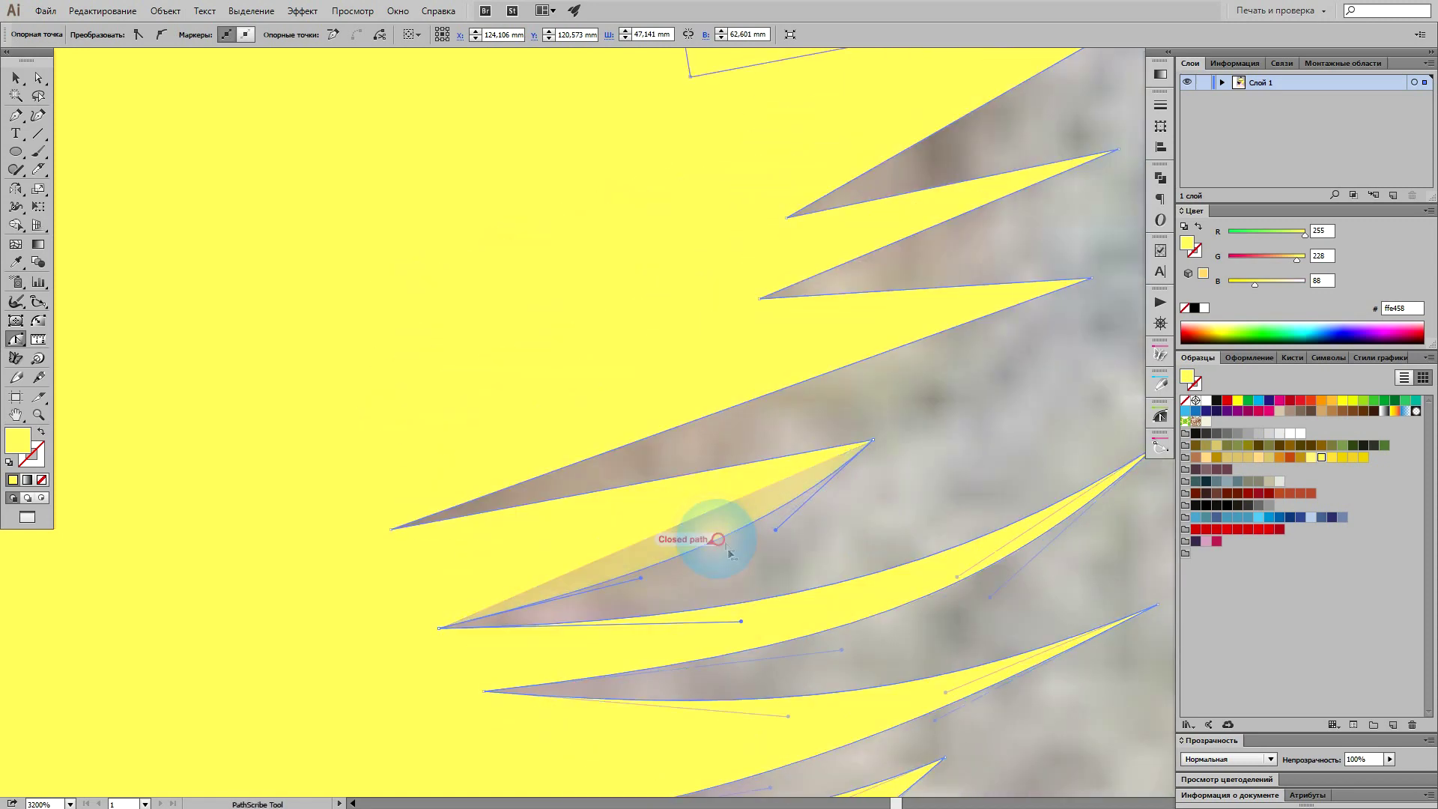
{"action": "scroll", "coordinate": [729, 553], "scroll_direction": "up", "scroll_amount": 3}
{"action": "scroll", "coordinate": [729, 553], "scroll_direction": "right", "scroll_amount": 4}
{"action": "left_click", "coordinate": [772, 357]}
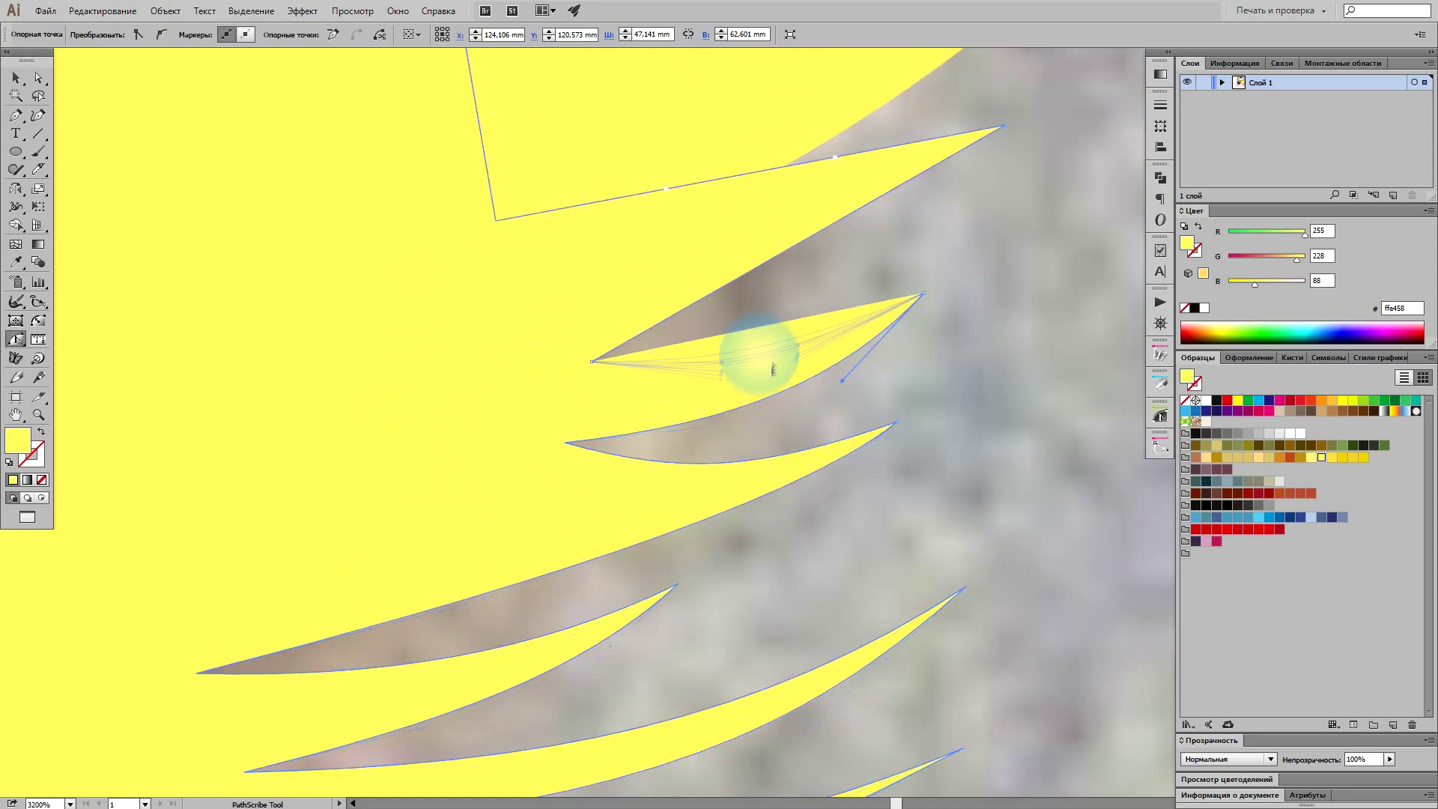
Step: Fill the hair shape with black
{"action": "scroll", "coordinate": [783, 390], "scroll_direction": "down", "scroll_amount": 2}
{"action": "scroll", "coordinate": [951, 424], "scroll_direction": "down", "scroll_amount": 5}
{"action": "scroll", "coordinate": [955, 425], "scroll_direction": "down", "scroll_amount": 2}
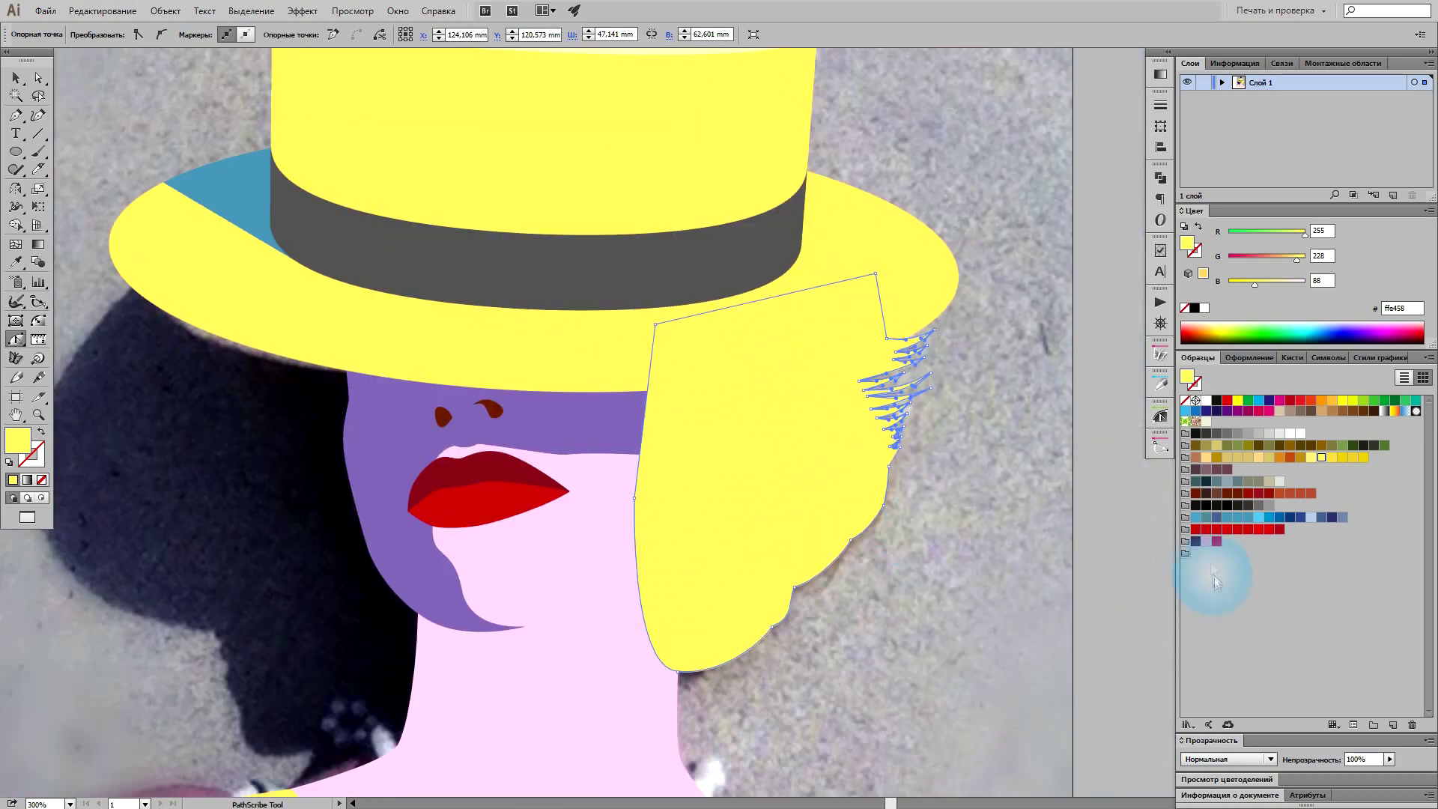
{"action": "left_click", "coordinate": [1197, 505]}
Step: Send the hair behind the face and hat, then select the earring oval
{"action": "key", "text": "ctrl+shift+bracketleft"}
{"action": "key", "text": "v"}
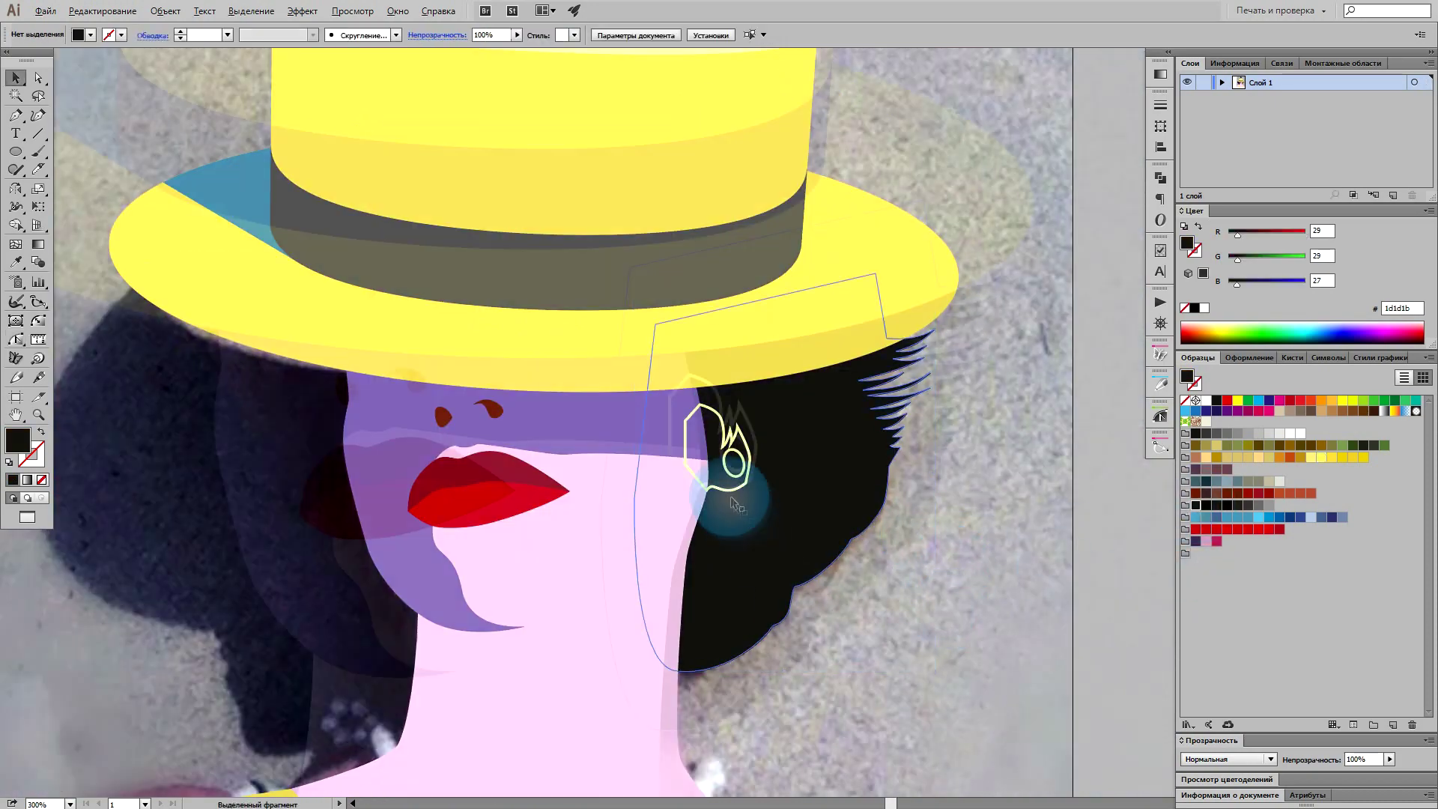
{"action": "scroll", "coordinate": [731, 475], "scroll_direction": "up", "scroll_amount": 3}
{"action": "left_click", "coordinate": [755, 445]}
Step: Fill the large shape behind the hair with purple
{"action": "scroll", "coordinate": [932, 626], "scroll_direction": "down", "scroll_amount": 5}
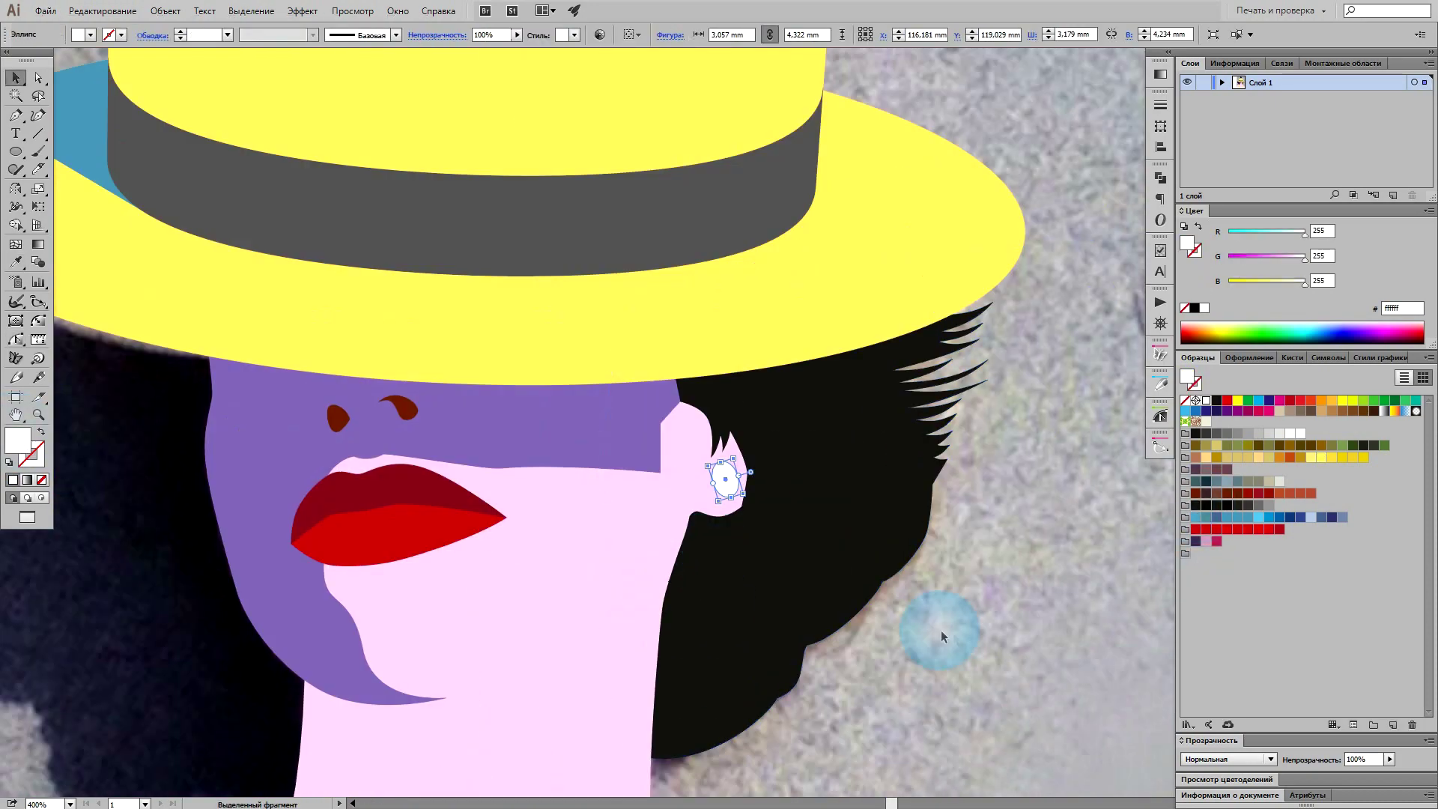
{"action": "scroll", "coordinate": [873, 488], "scroll_direction": "up", "scroll_amount": 2}
{"action": "scroll", "coordinate": [979, 617], "scroll_direction": "down", "scroll_amount": 2}
{"action": "scroll", "coordinate": [869, 421], "scroll_direction": "up", "scroll_amount": 8}
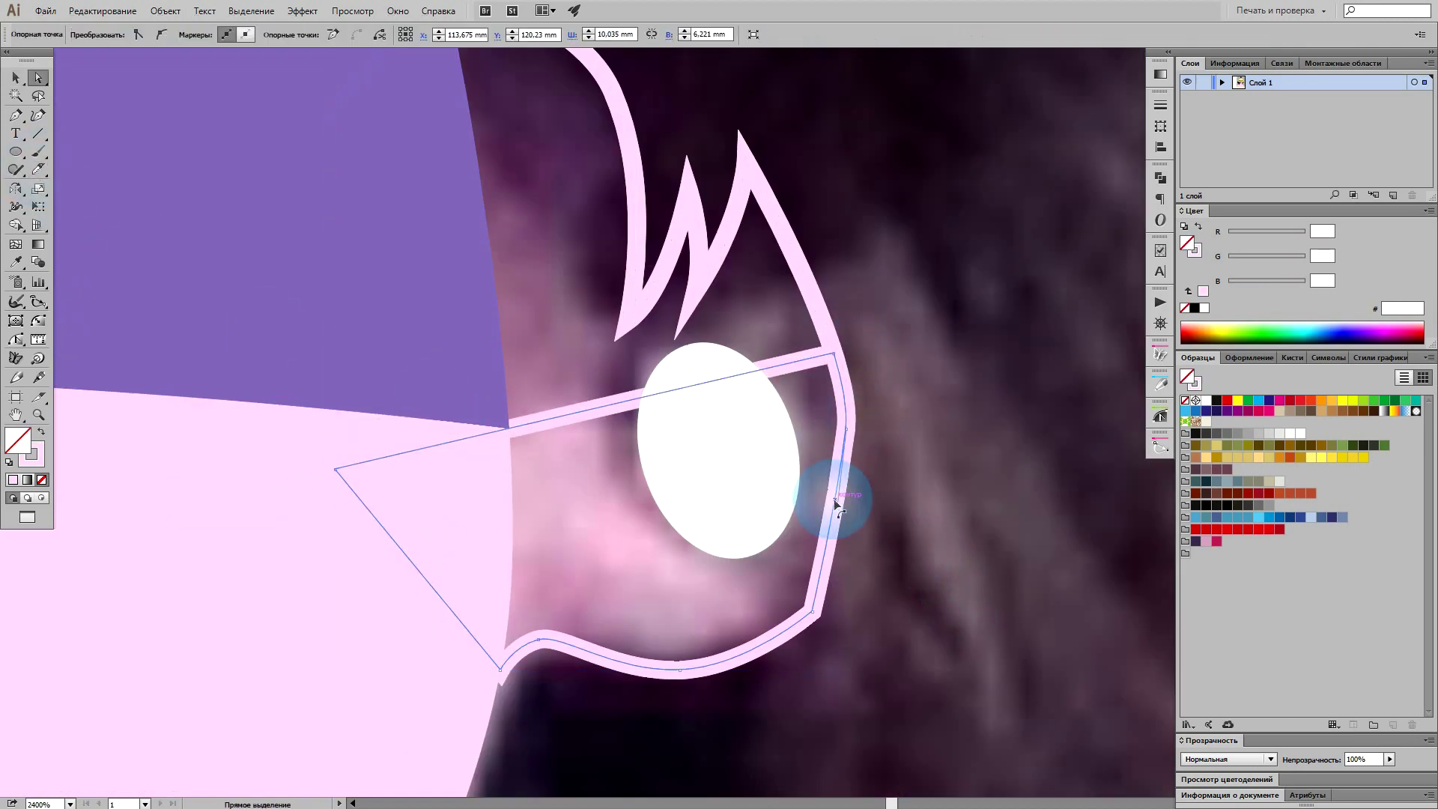
{"action": "left_click", "coordinate": [789, 366]}
{"action": "key", "text": "i"}
{"action": "left_click", "coordinate": [411, 321]}
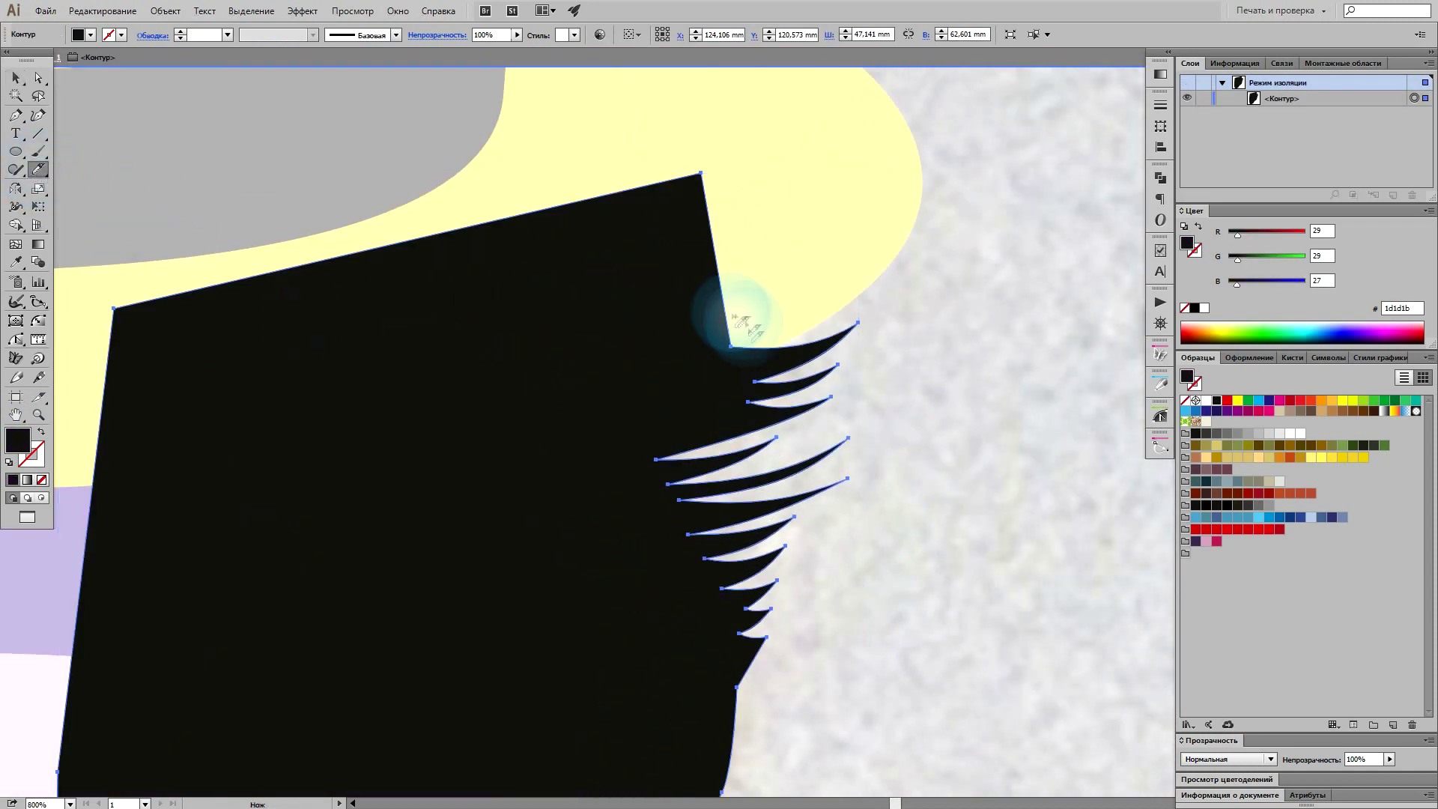
Step: Cut the stray strands off the hair with the Knife and delete them
{"action": "left_click_drag", "start_coordinate": [731, 322], "coordinate": [819, 690]}
{"action": "left_click", "coordinate": [668, 546], "text": "ctrl"}
{"action": "key", "text": "Delete"}
Step: Drag anchors and handles to round the curl's bulge, keeping one sharp corner
{"action": "key", "text": "a"}
{"action": "left_click", "coordinate": [749, 598]}
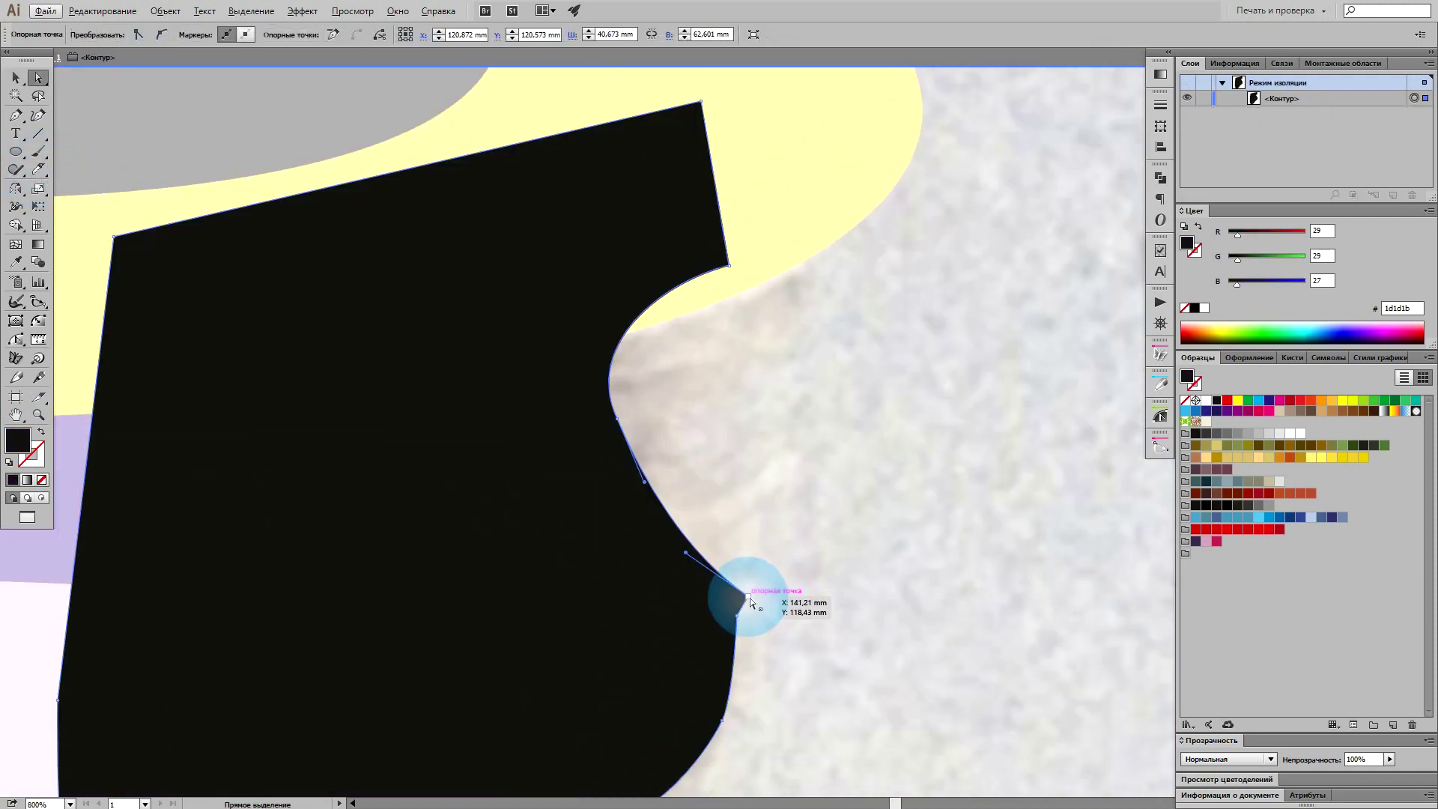
{"action": "scroll", "coordinate": [706, 553], "scroll_direction": "up", "scroll_amount": 2}
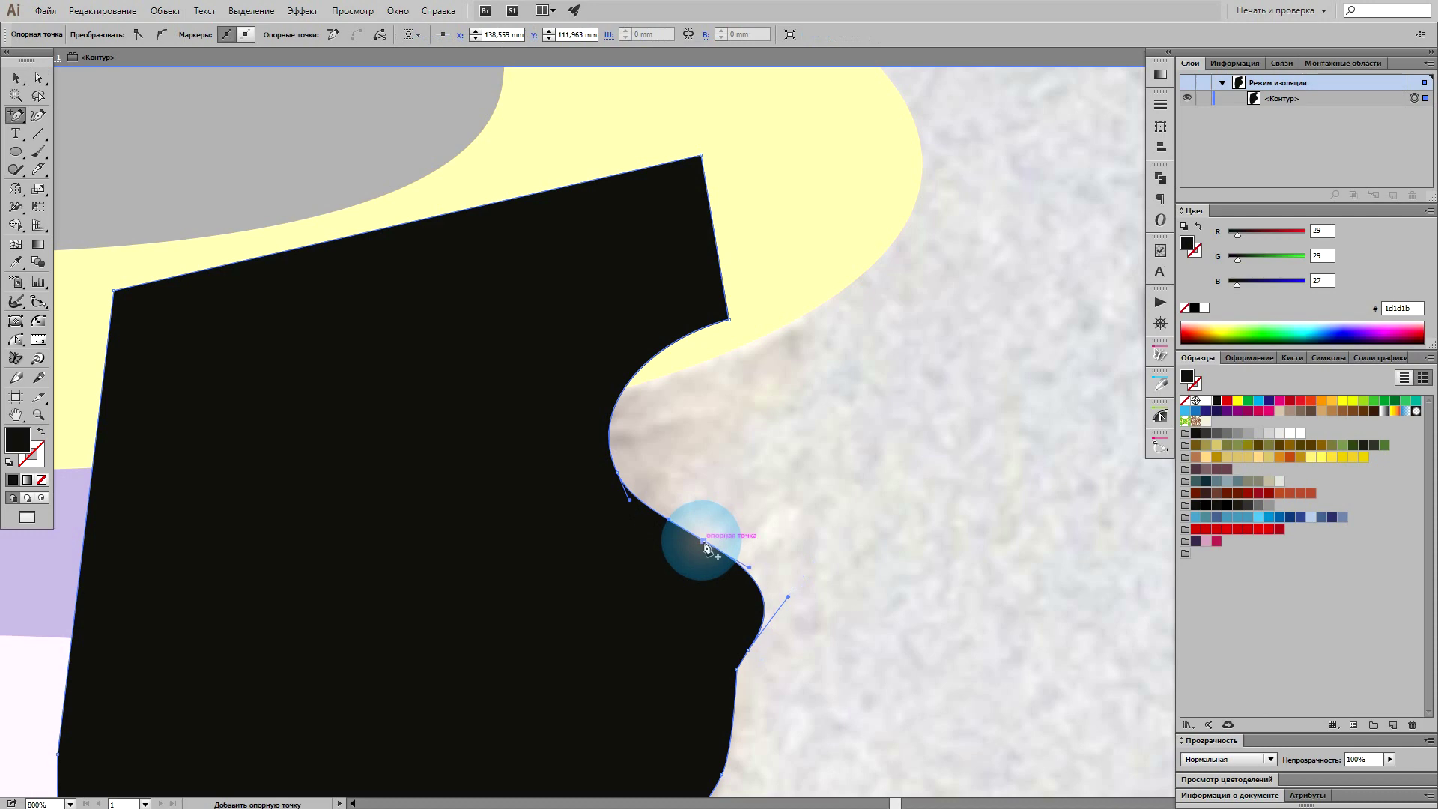
{"action": "left_click_drag", "start_coordinate": [773, 459], "coordinate": [811, 436]}
{"action": "left_click_drag", "start_coordinate": [661, 336], "coordinate": [801, 334]}
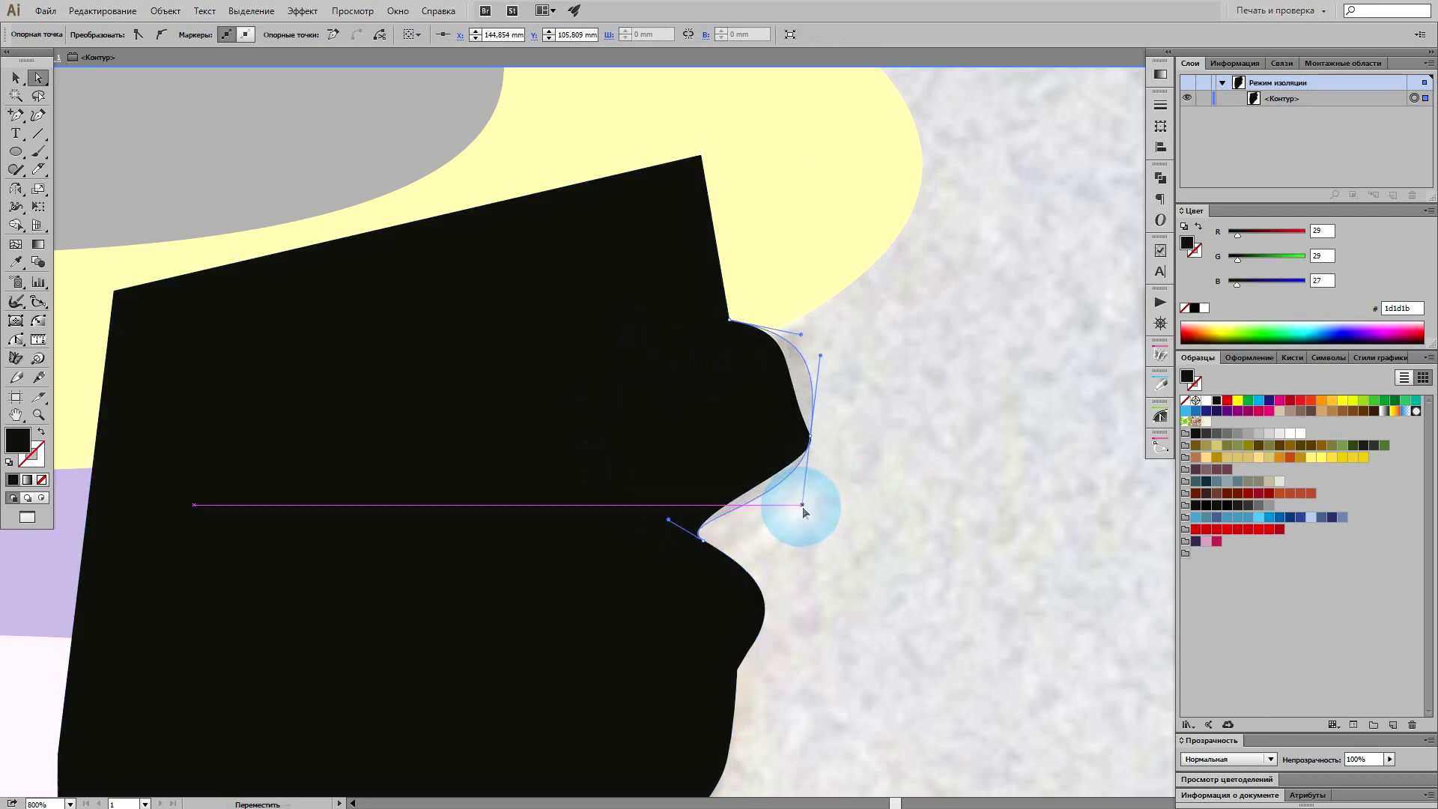
{"action": "left_click_drag", "start_coordinate": [668, 518], "coordinate": [702, 547]}
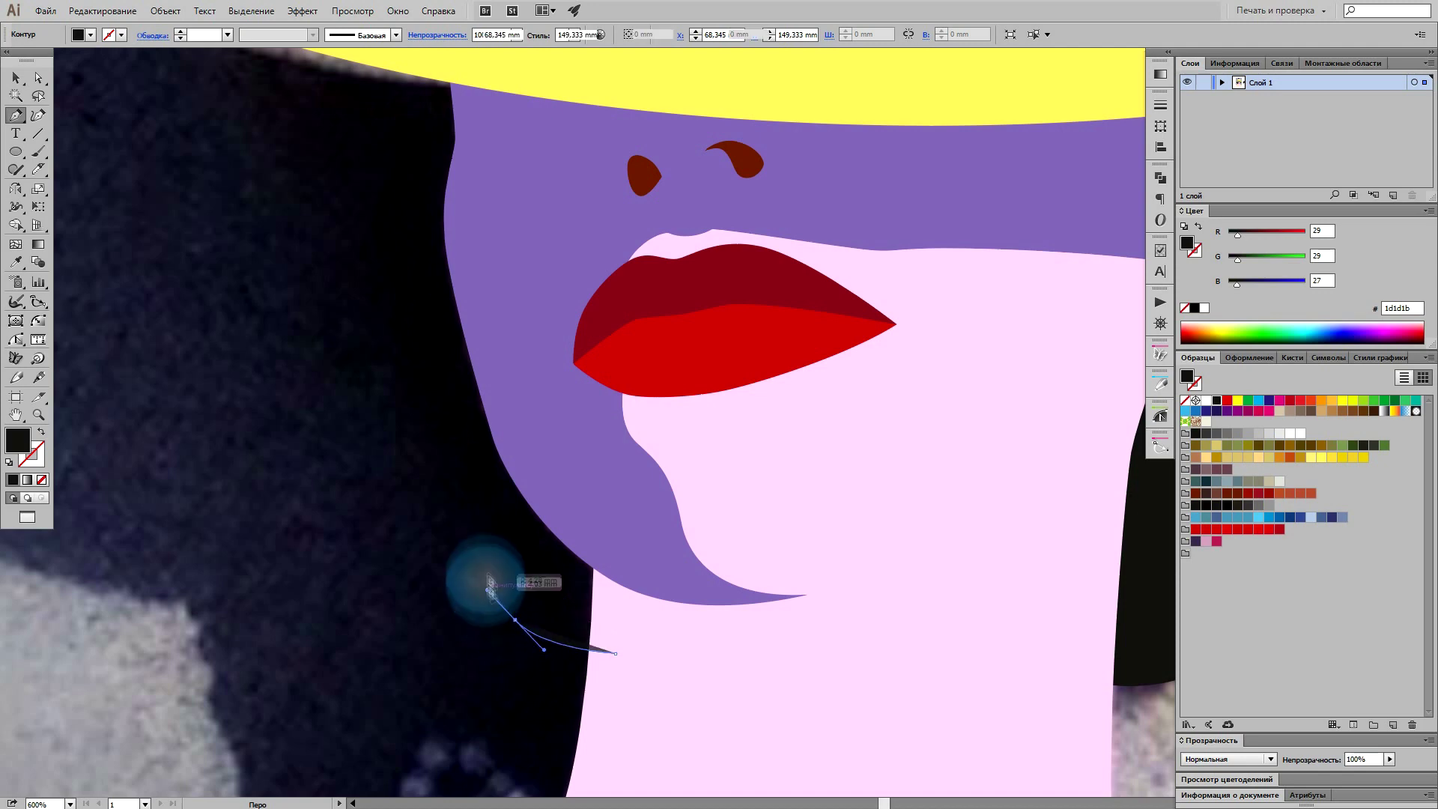
Step: Pen-trace the left hair outline upward and curve it along the shoulder edge
{"action": "left_click", "coordinate": [490, 588]}
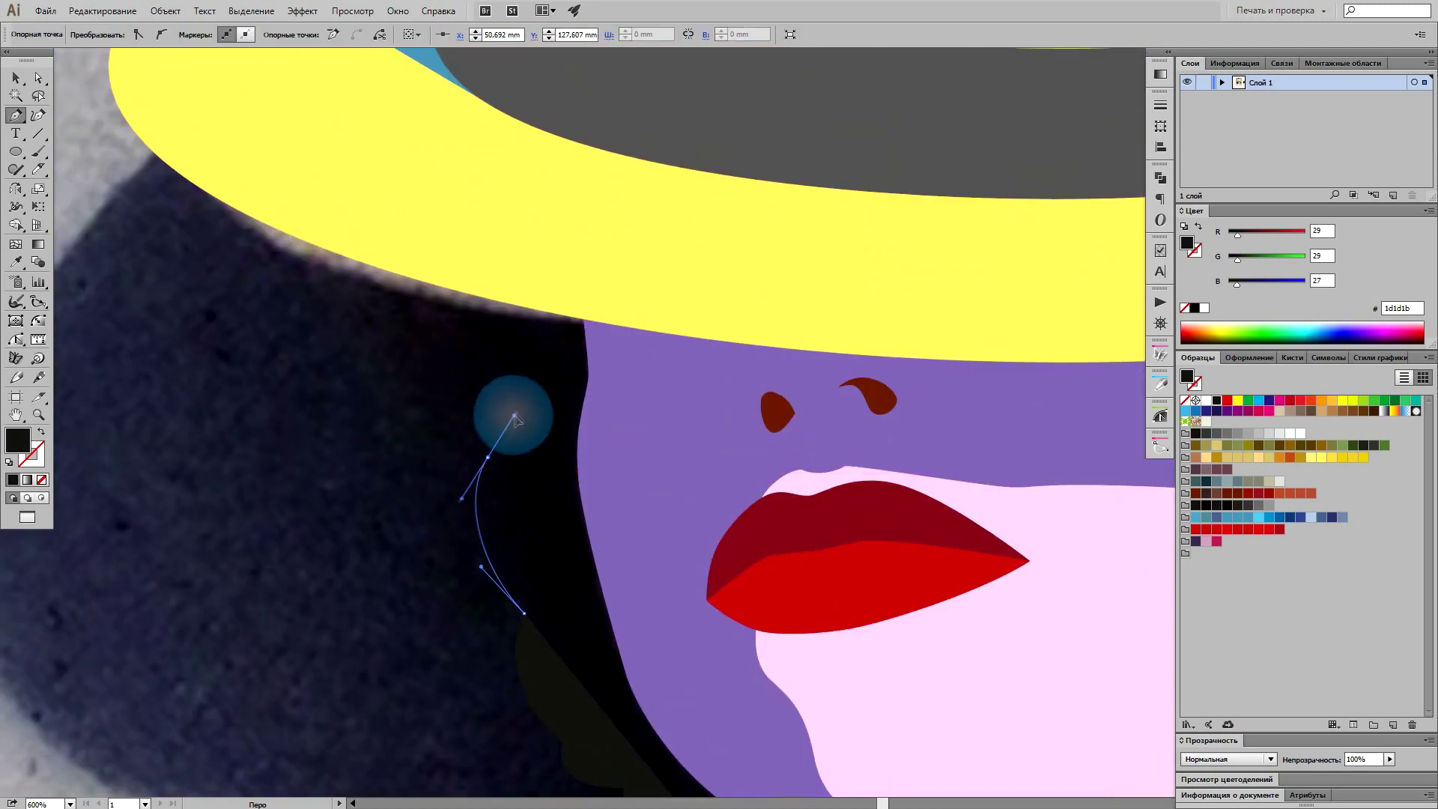
{"action": "left_click", "coordinate": [400, 342]}
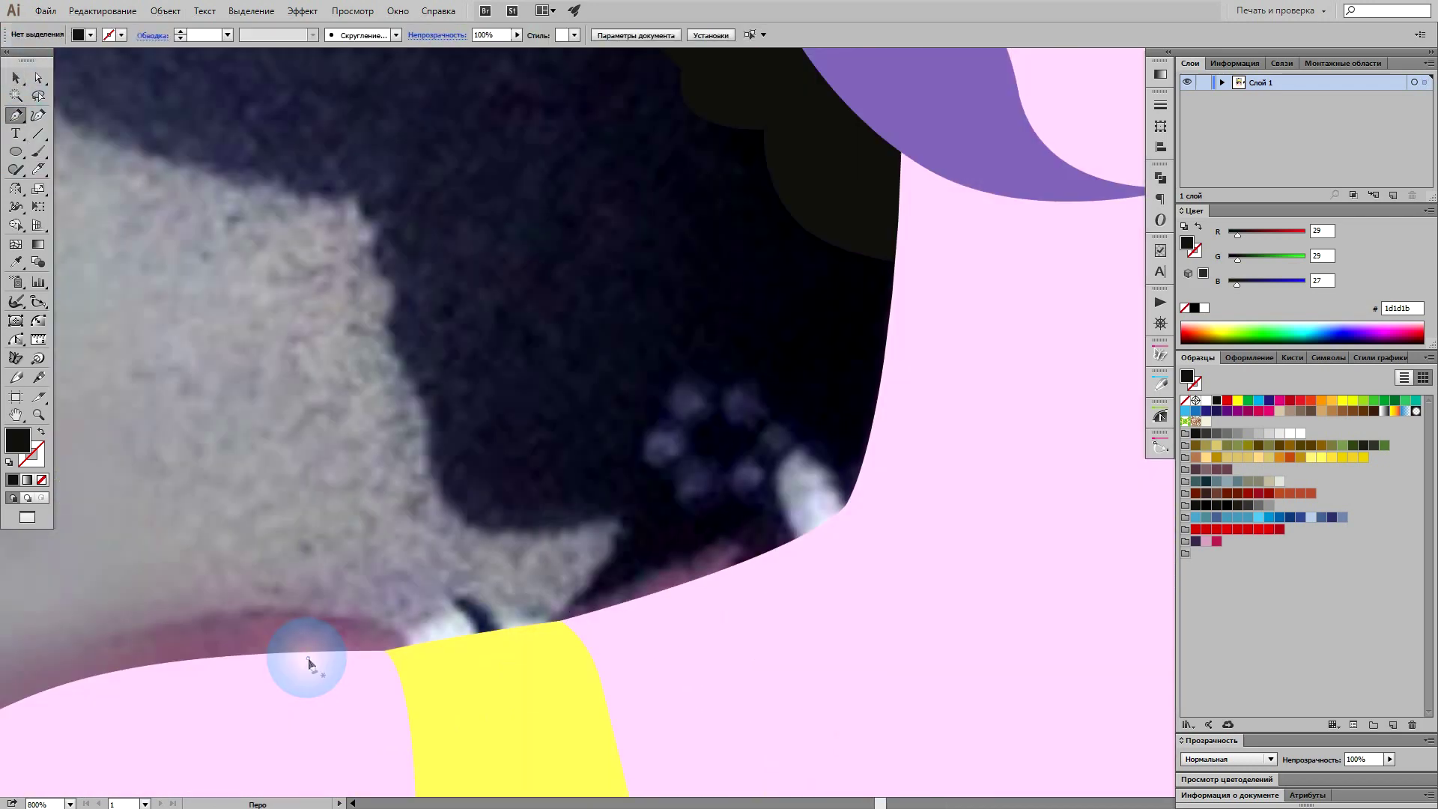
{"action": "left_click_drag", "start_coordinate": [307, 657], "coordinate": [588, 592]}
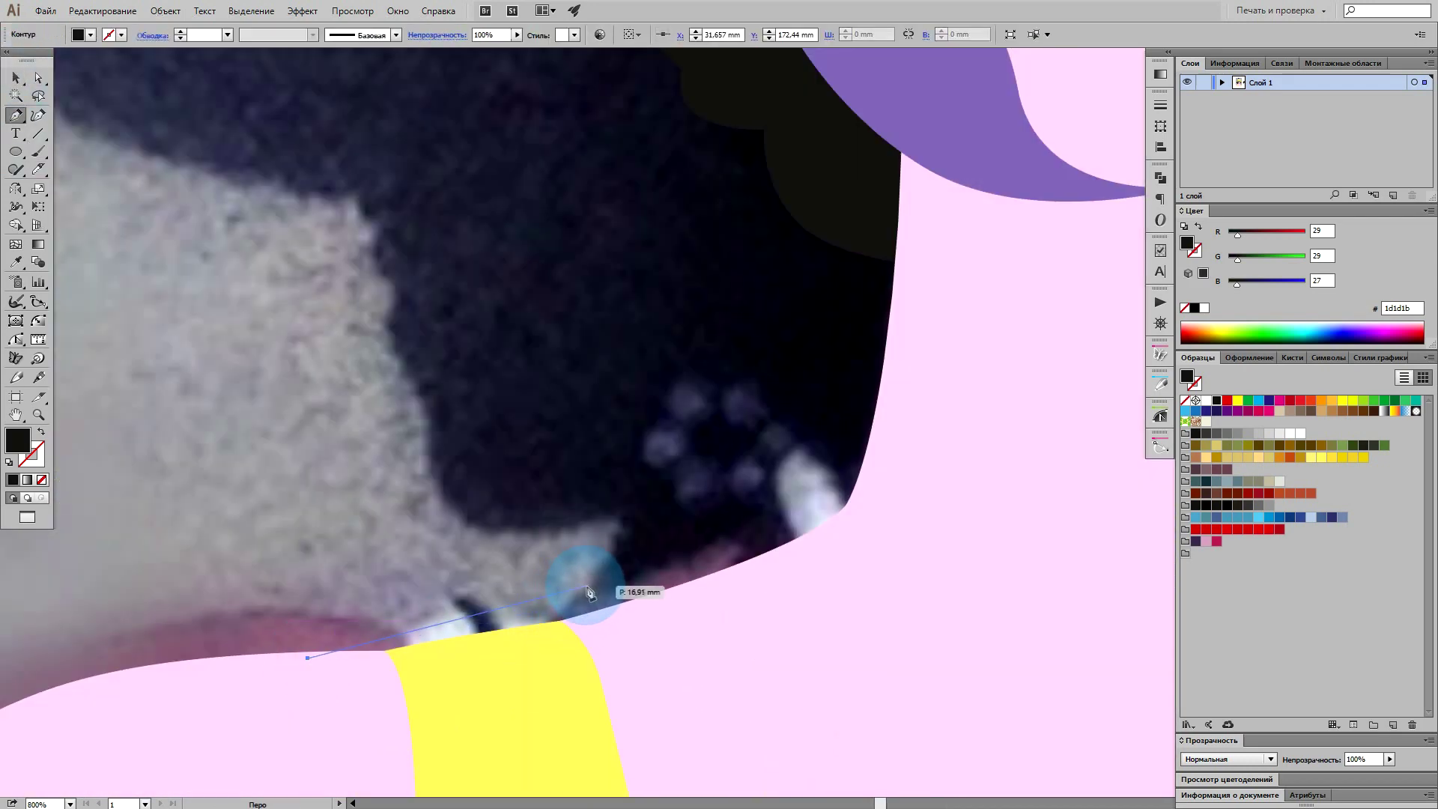
{"action": "left_click", "coordinate": [633, 511]}
{"action": "scroll", "coordinate": [547, 539], "scroll_direction": "up", "scroll_amount": 2}
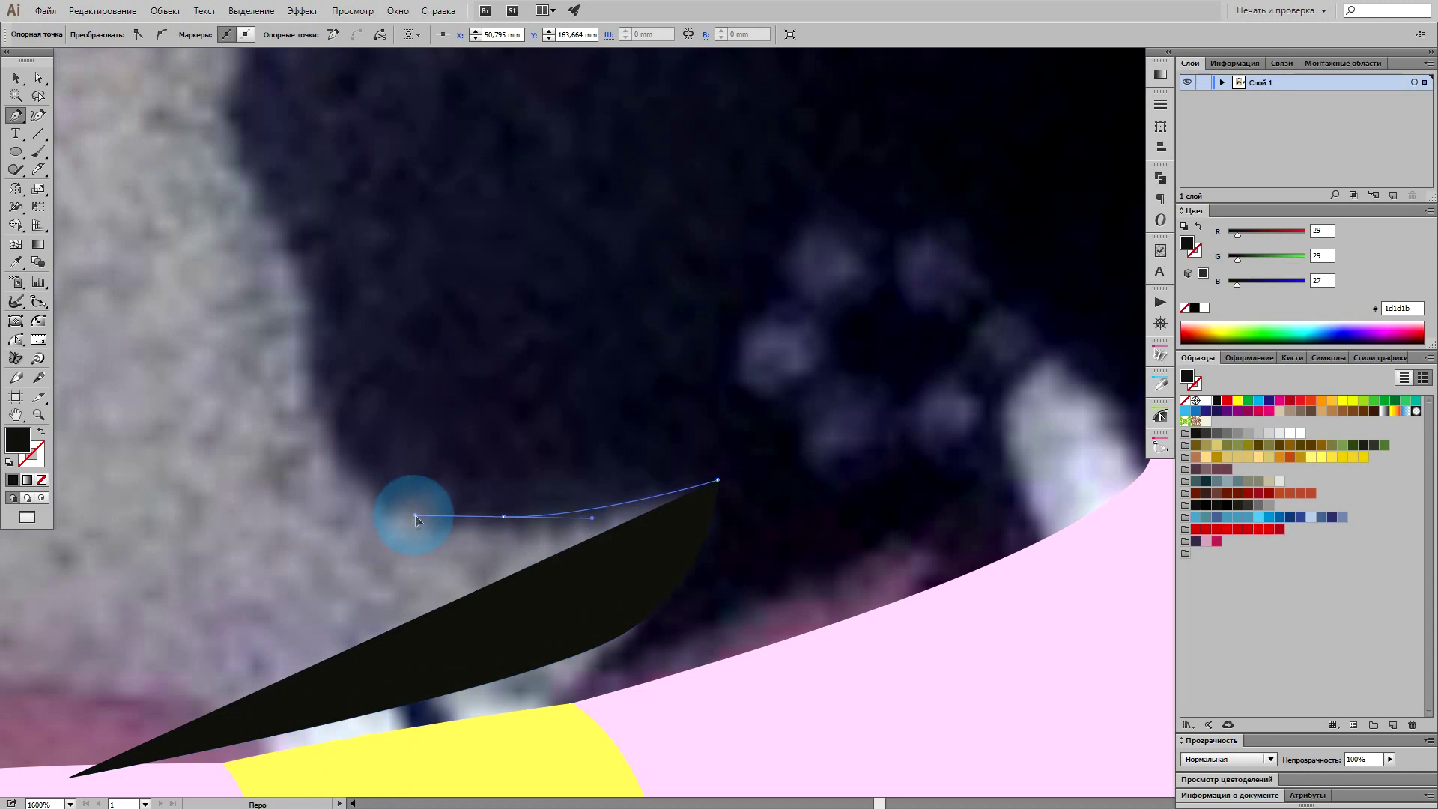
{"action": "scroll", "coordinate": [417, 520], "scroll_direction": "down", "scroll_amount": 1}
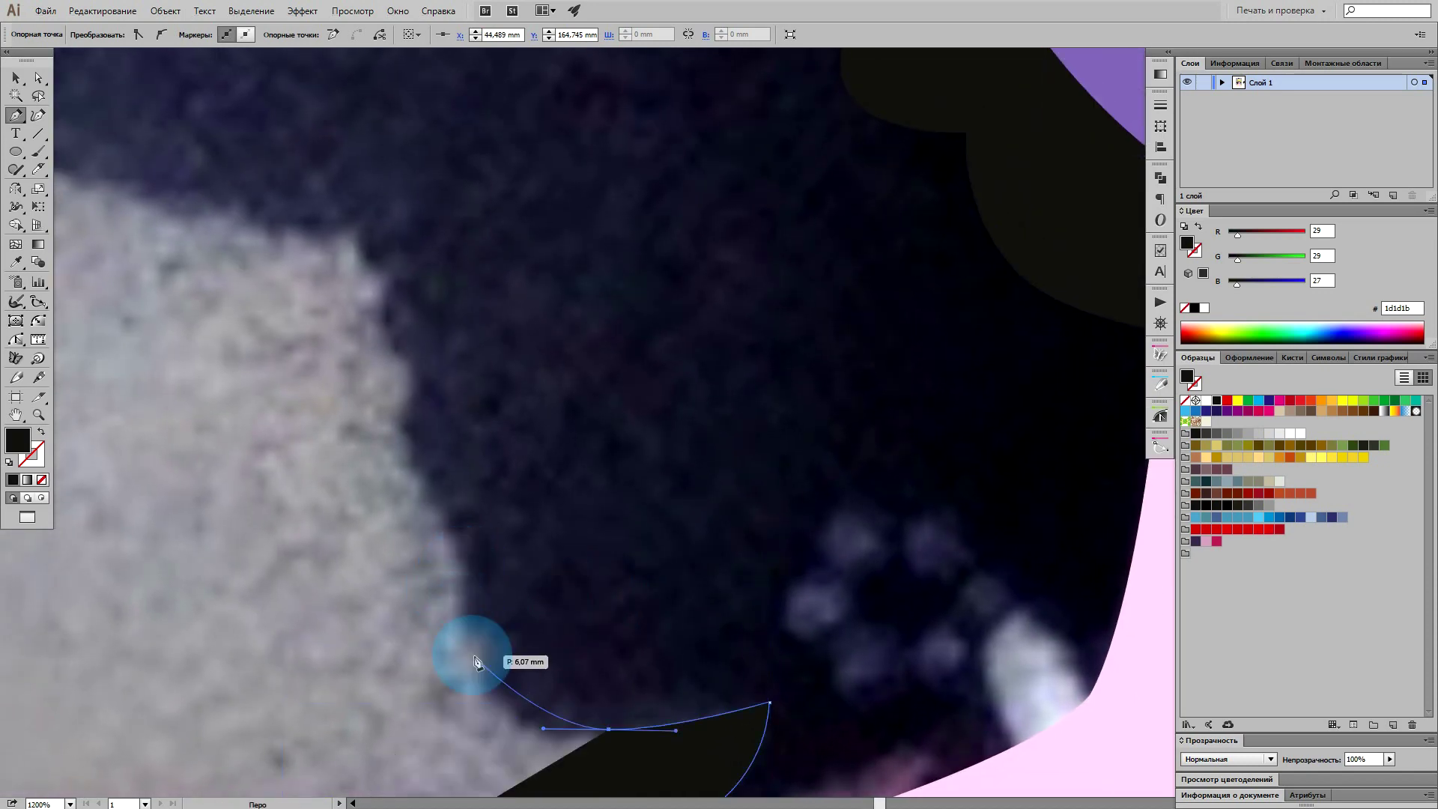
Step: Add curved anchors along the wavy hair edge up to the hat brim
{"action": "left_click_drag", "start_coordinate": [469, 558], "coordinate": [562, 577]}
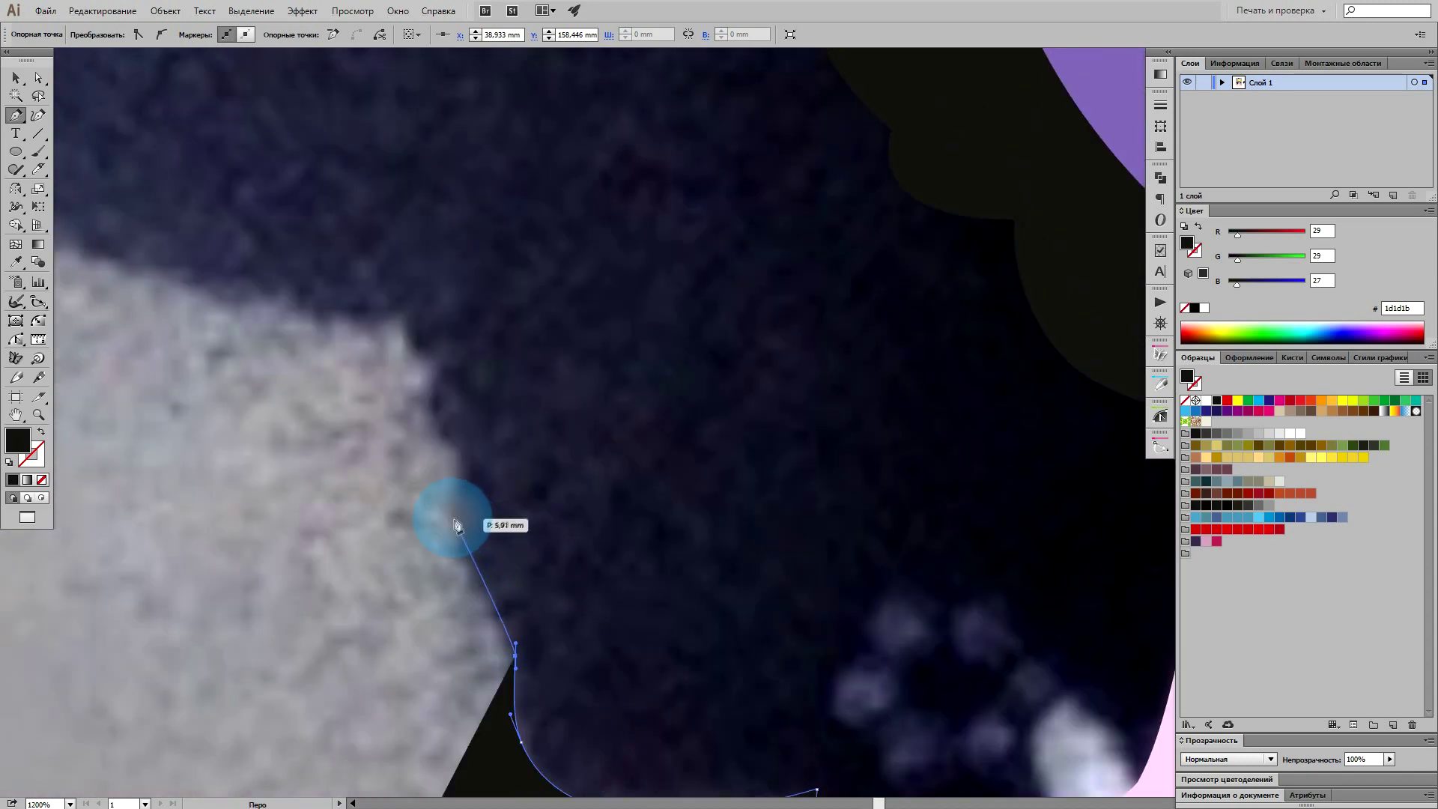
{"action": "mouse_move", "coordinate": [447, 498]}
{"action": "left_mouse_down"}
{"action": "mouse_move", "coordinate": [597, 597]}
{"action": "mouse_move", "coordinate": [549, 567]}
{"action": "left_mouse_up"}
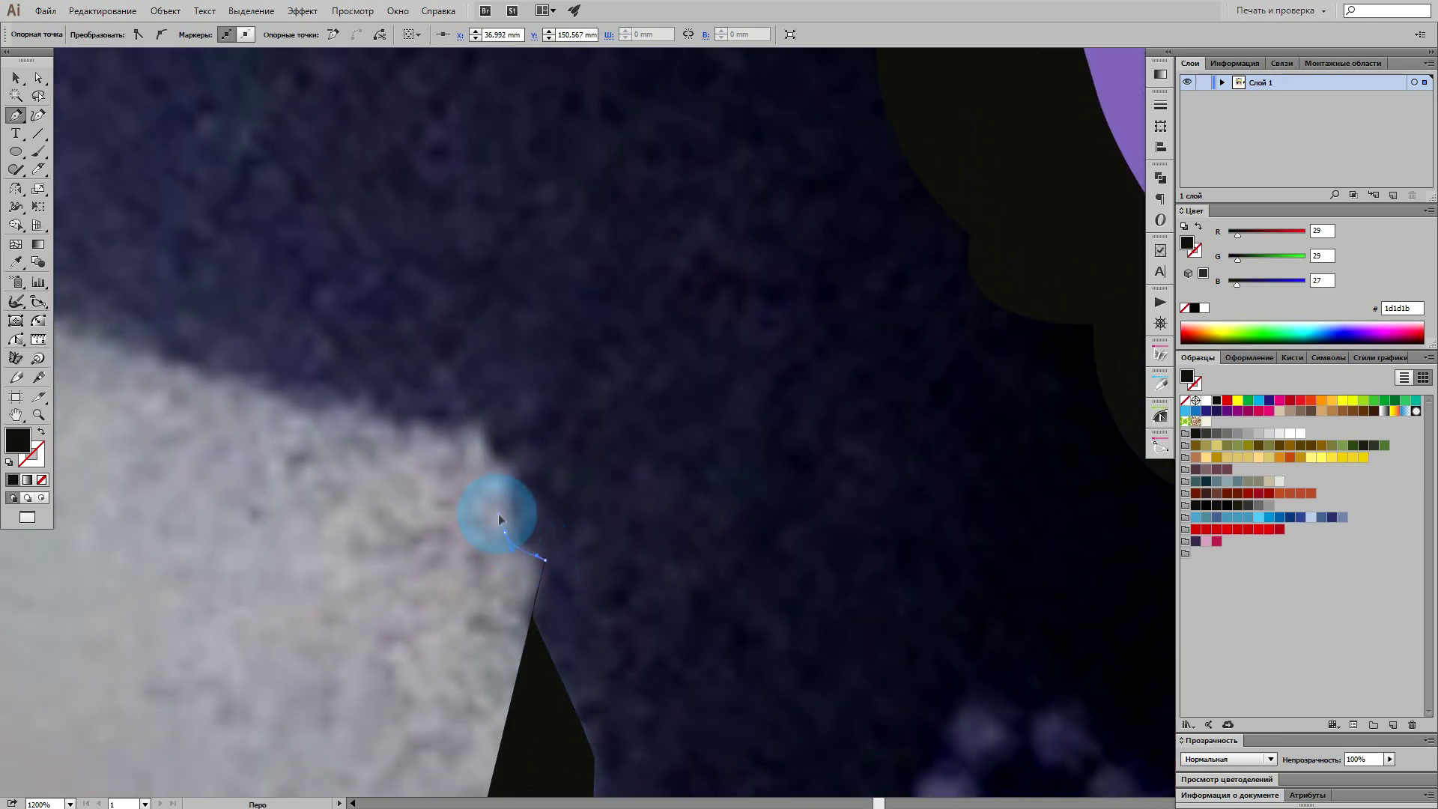
{"action": "key", "text": "ctrl+minus"}
{"action": "key", "text": "ctrl+minus"}
{"action": "left_click_drag", "start_coordinate": [519, 496], "coordinate": [581, 604]}
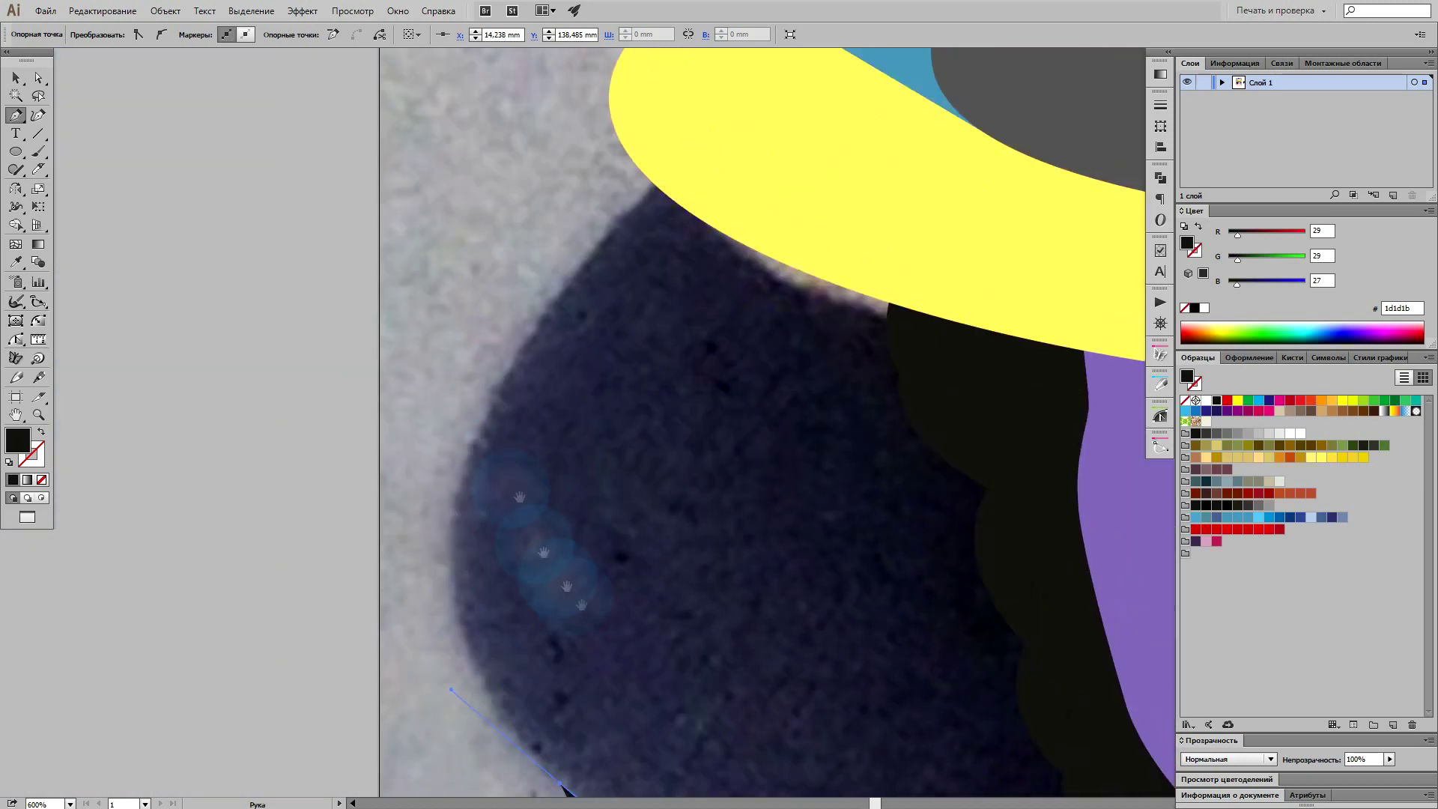
{"action": "left_click_drag", "start_coordinate": [543, 313], "coordinate": [584, 231]}
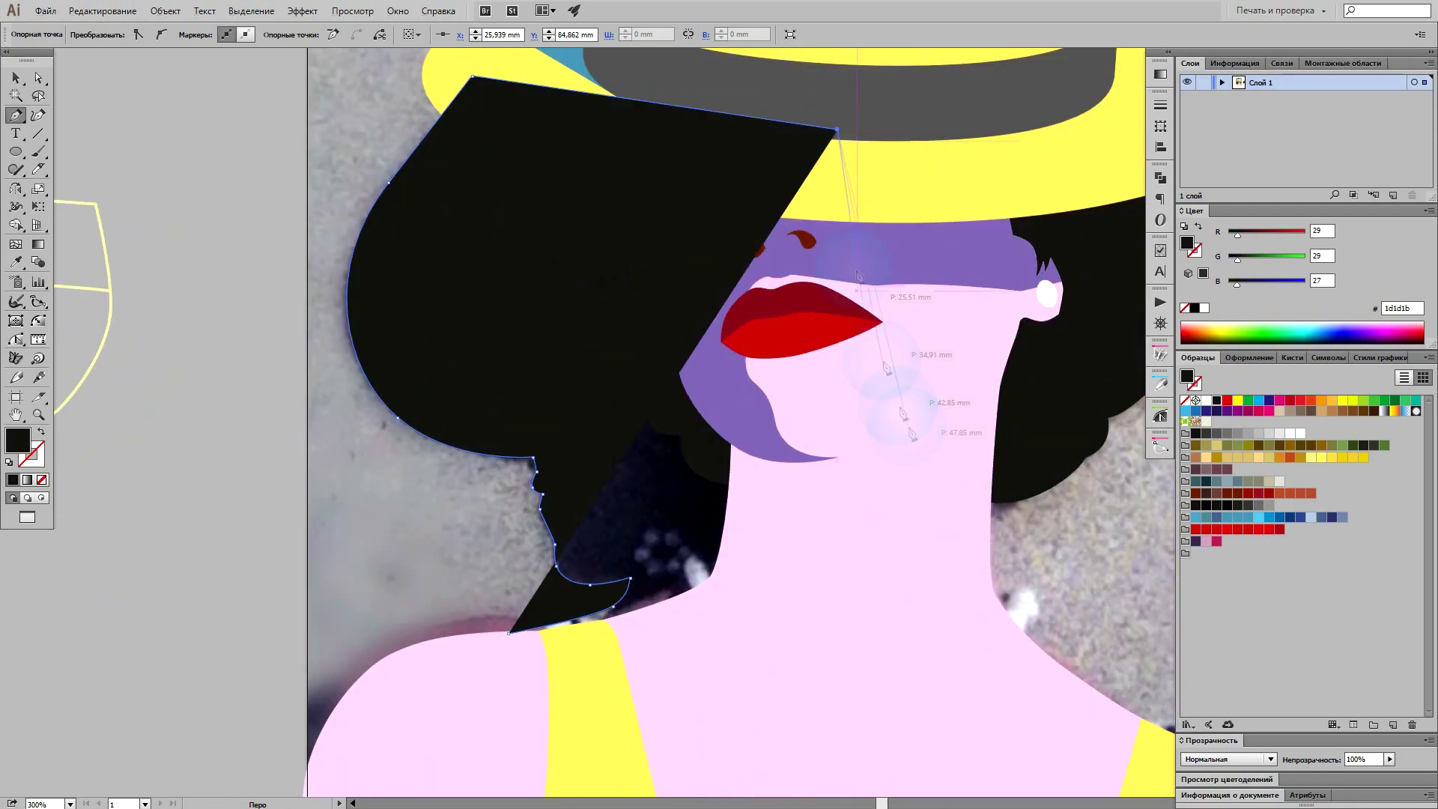
Step: Fill the hair dark navy and start a curved outline for the neck shadow
{"action": "left_click", "coordinate": [1332, 517]}
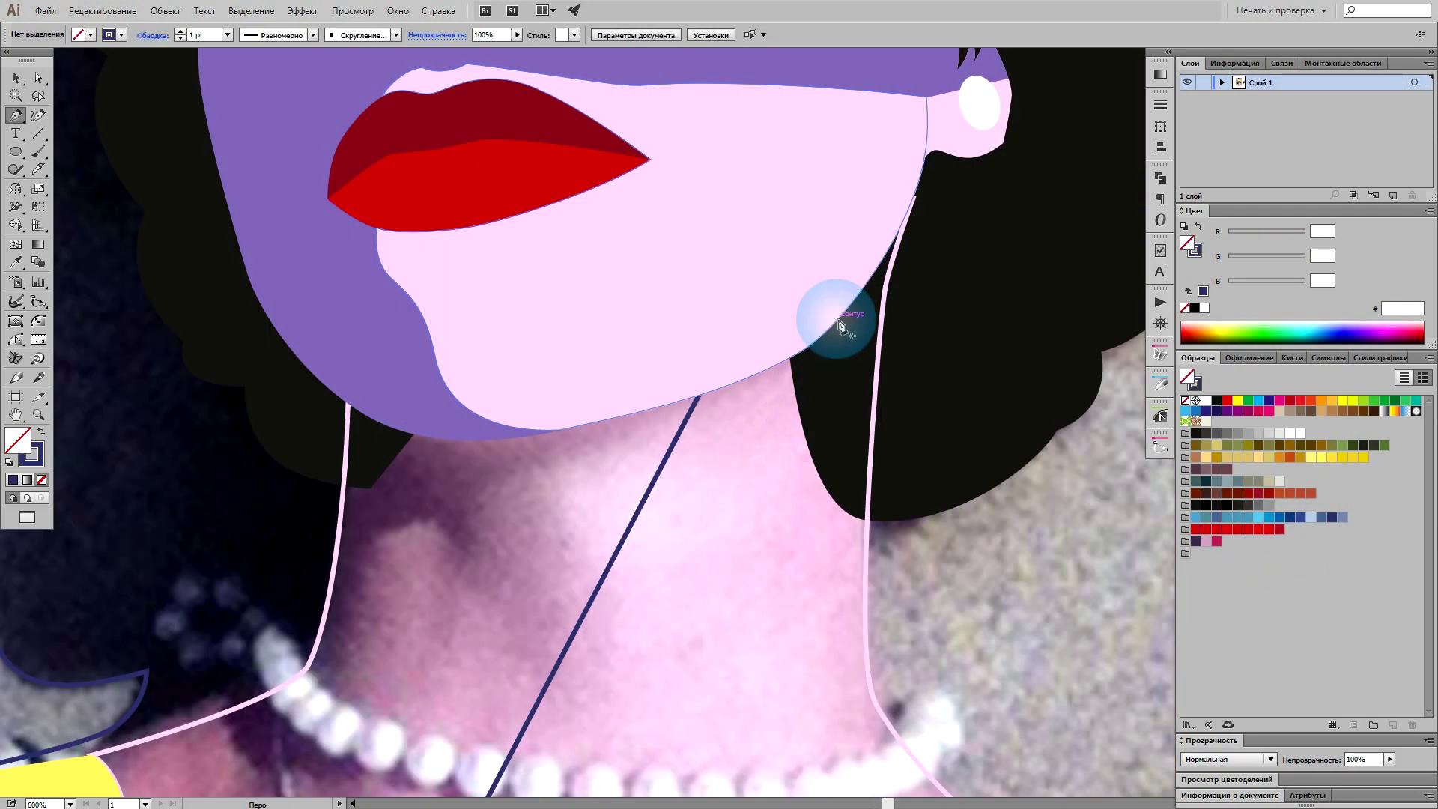
{"action": "left_click_drag", "start_coordinate": [527, 479], "coordinate": [468, 496]}
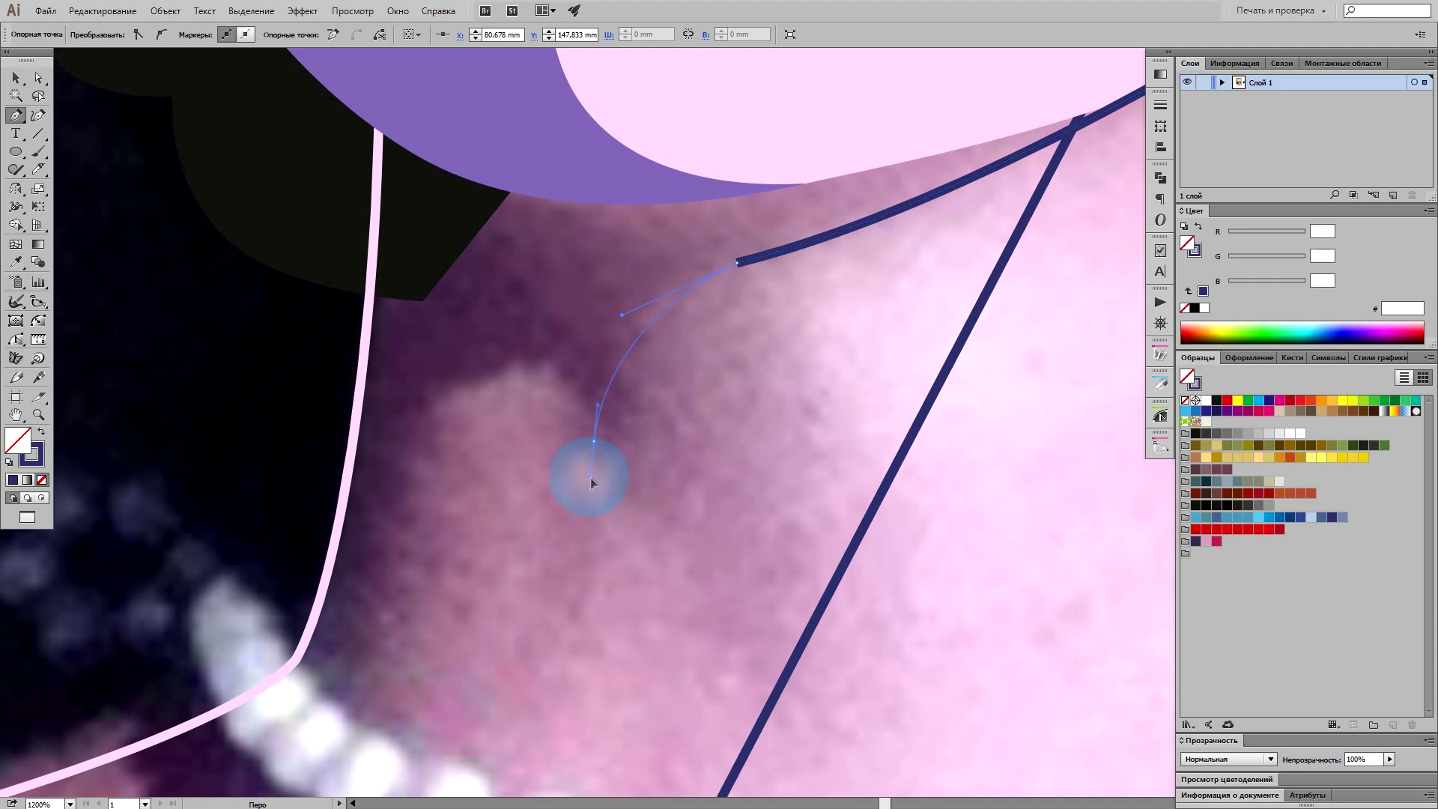
{"action": "left_click_drag", "start_coordinate": [512, 356], "coordinate": [472, 365]}
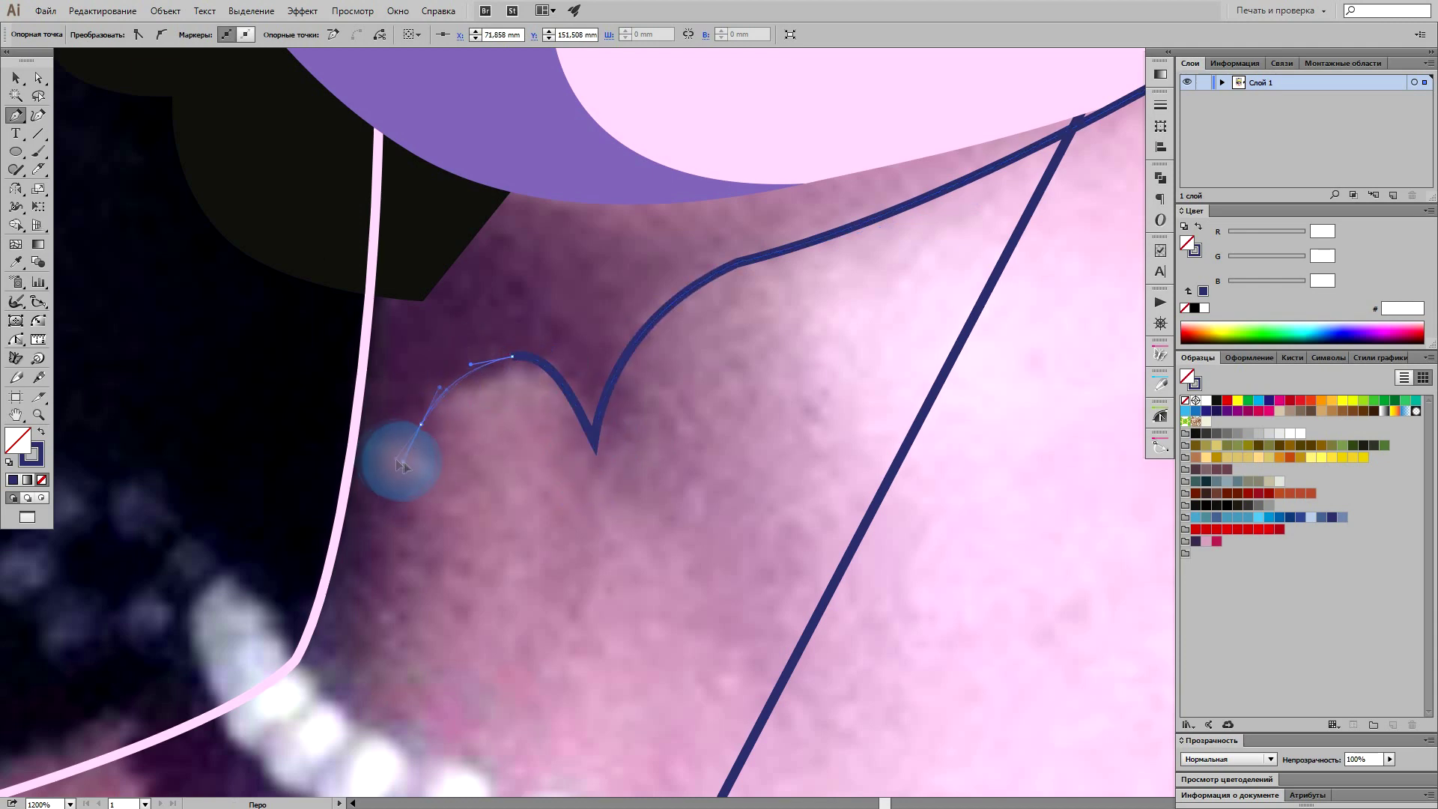
Step: Finish the neck shadow outline along the necklace and close it
{"action": "scroll", "coordinate": [524, 374], "scroll_direction": "left", "scroll_amount": 3}
{"action": "scroll", "coordinate": [524, 375], "scroll_direction": "down", "scroll_amount": 5}
{"action": "scroll", "coordinate": [545, 371], "scroll_direction": "down", "scroll_amount": 2}
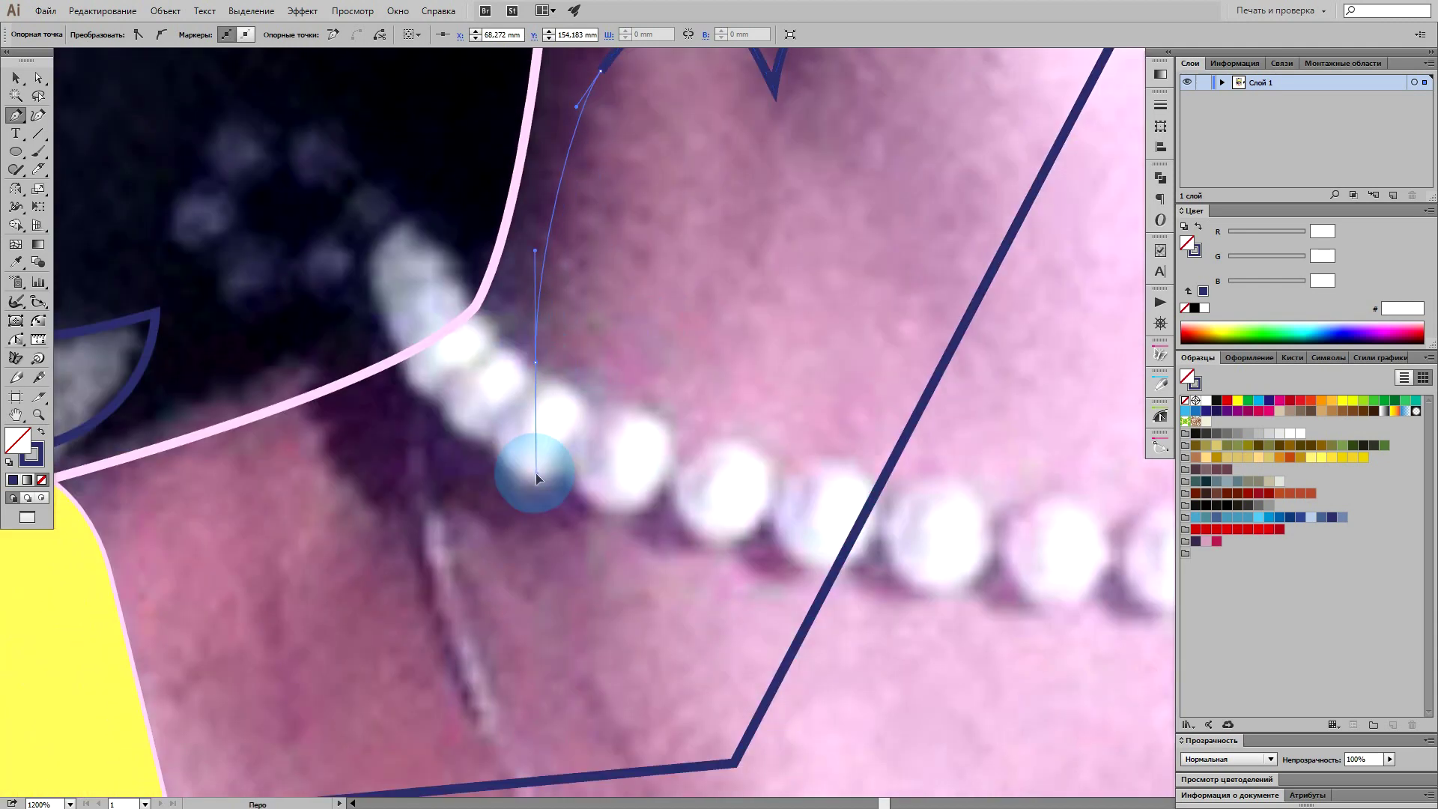
{"action": "left_click", "coordinate": [719, 524]}
{"action": "scroll", "coordinate": [708, 510], "scroll_direction": "left", "scroll_amount": 5}
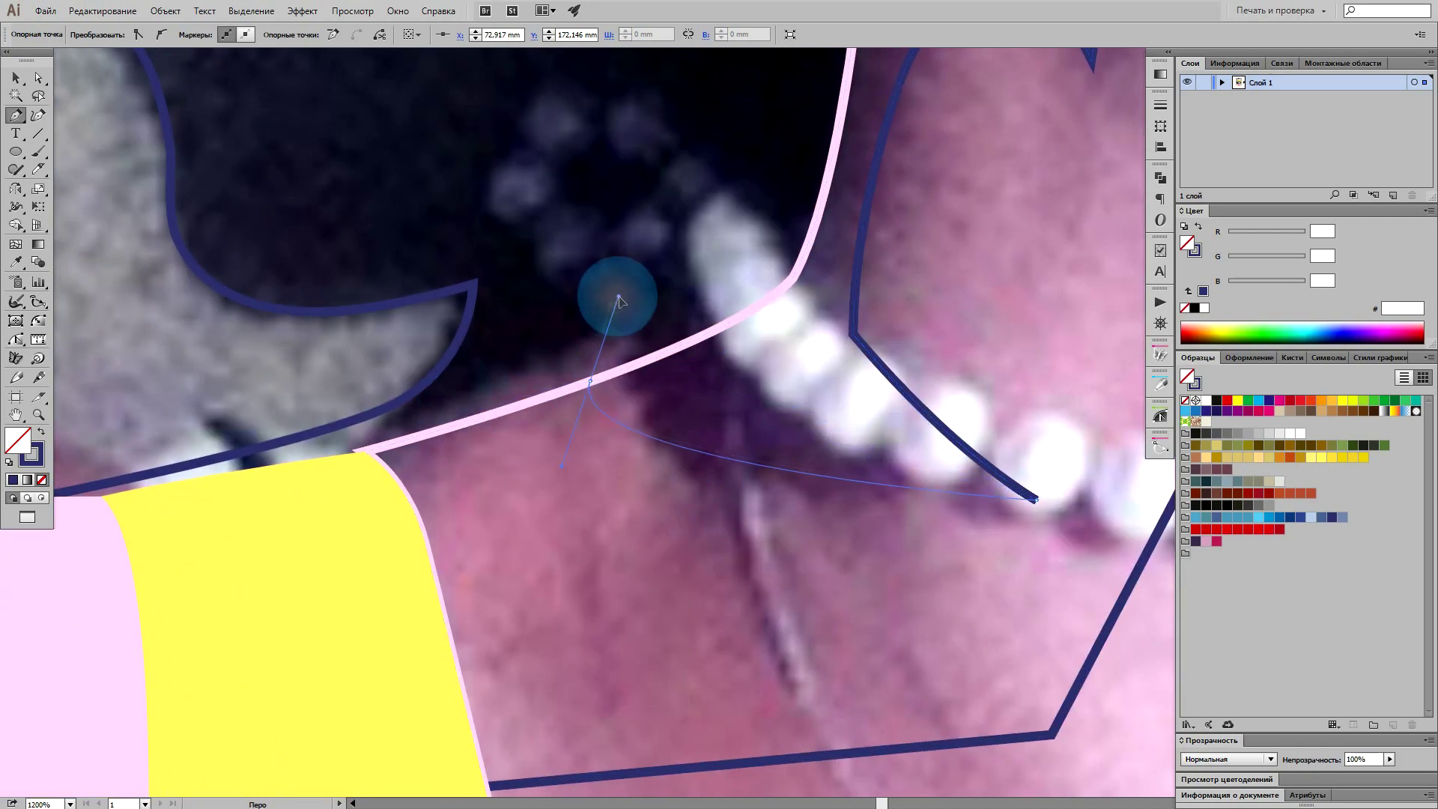
{"action": "left_click_drag", "start_coordinate": [636, 308], "coordinate": [636, 309]}
{"action": "scroll", "coordinate": [636, 308], "scroll_direction": "down", "scroll_amount": 2}
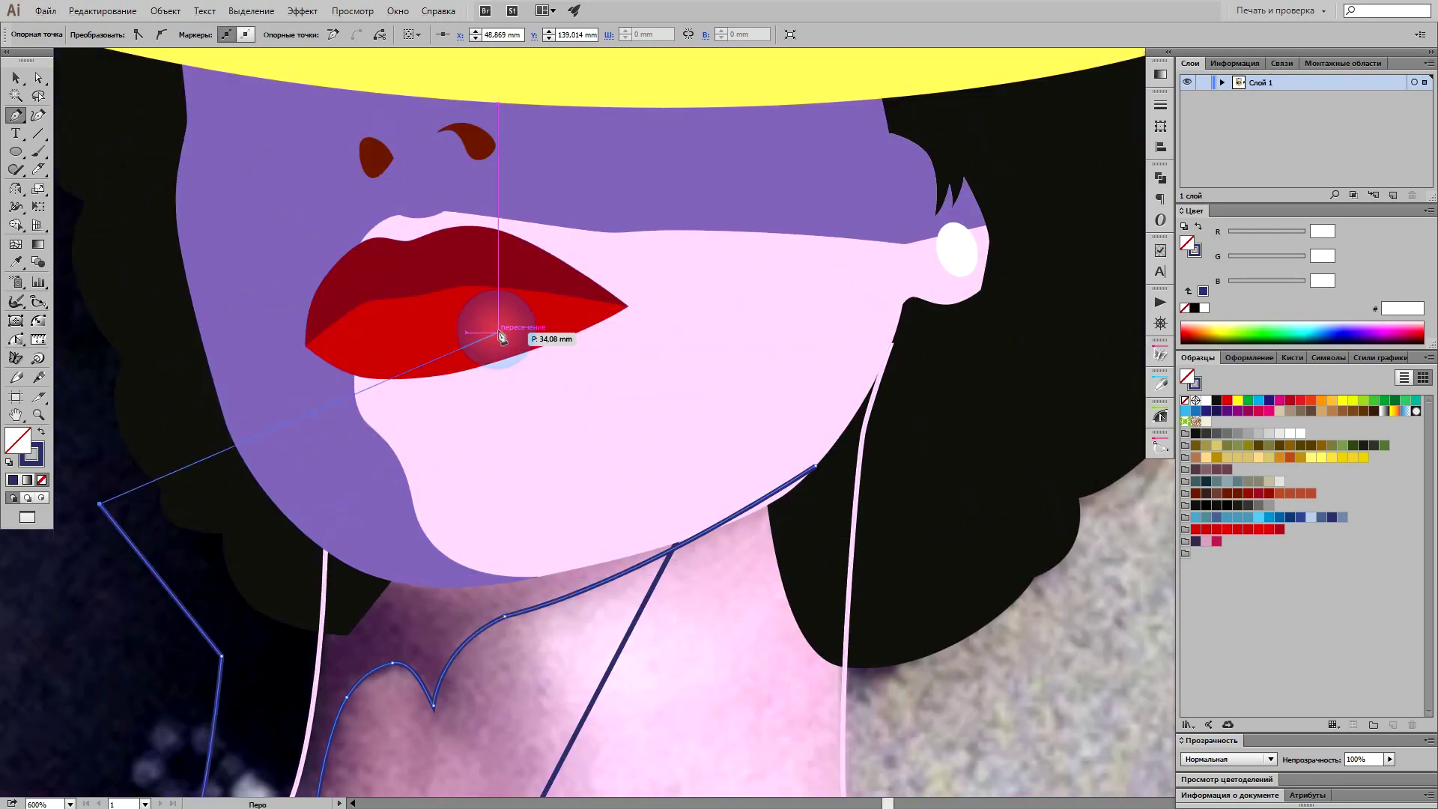
{"action": "left_click", "coordinate": [903, 346]}
{"action": "scroll", "coordinate": [979, 504], "scroll_direction": "down", "scroll_amount": 2}
Step: Fill the shadow with the face's purple and turn the neck's pink stroke into a fill
{"action": "key", "text": "i"}
{"action": "left_click", "coordinate": [359, 305]}
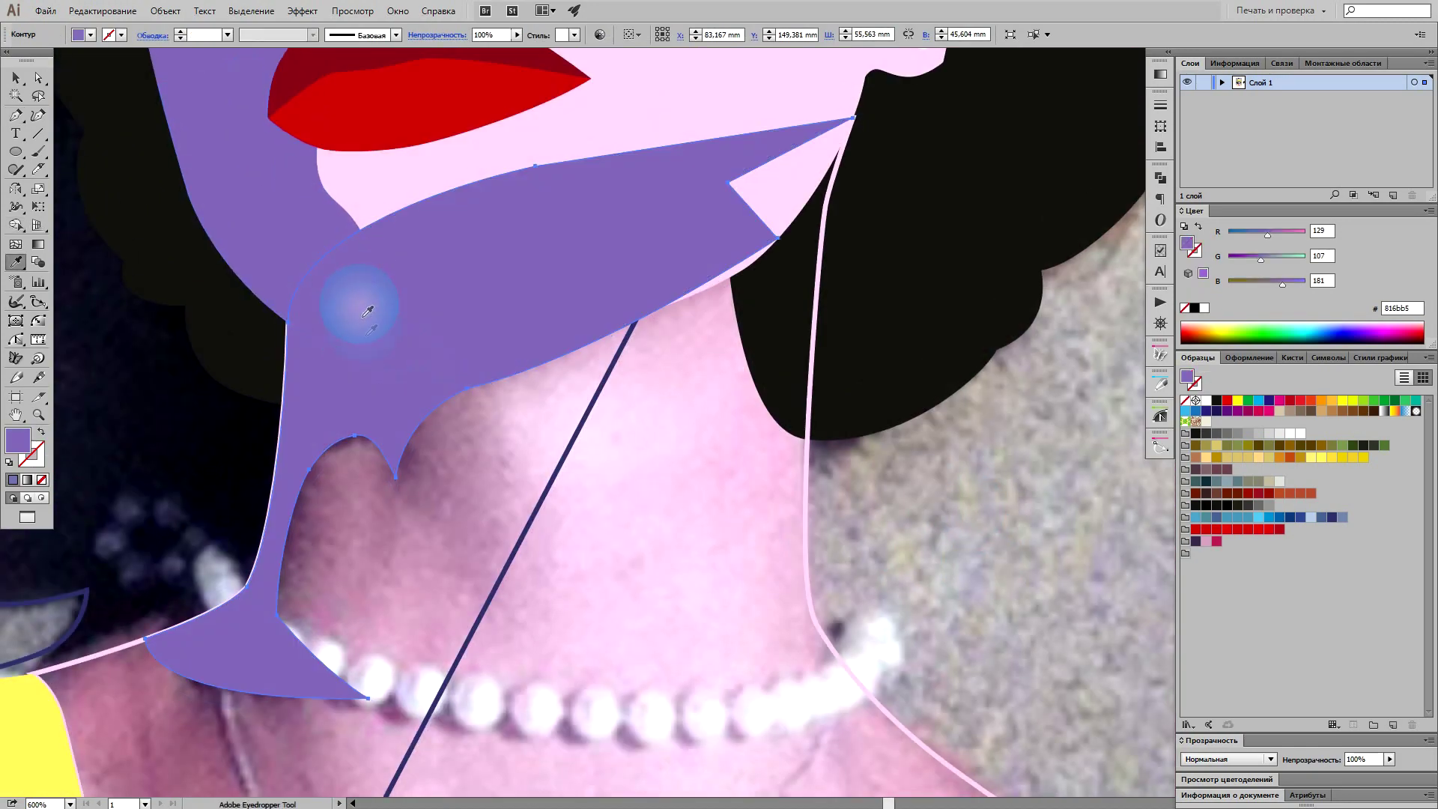
{"action": "left_click", "coordinate": [15, 78]}
{"action": "left_click", "coordinate": [862, 568]}
{"action": "key", "text": "shift+x"}
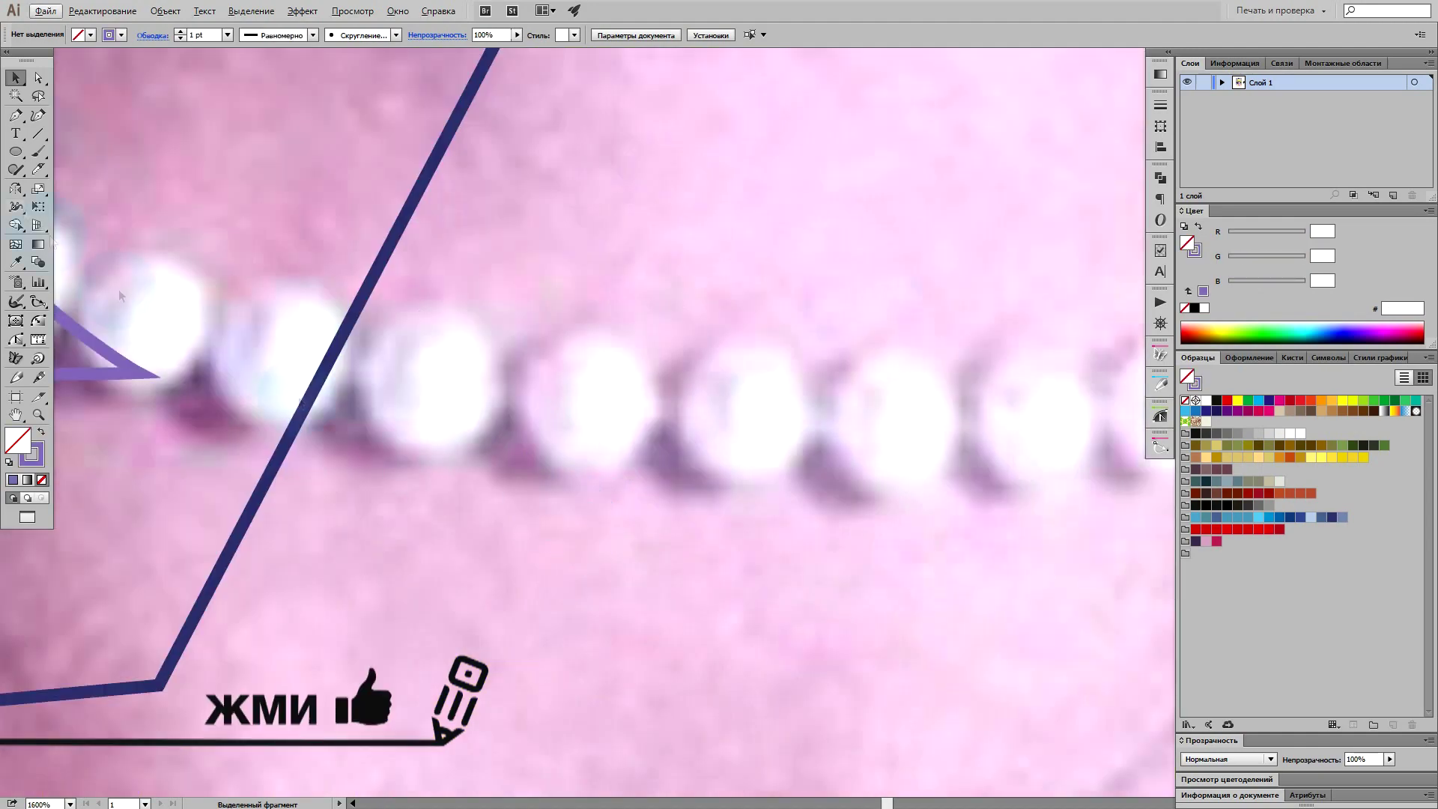
Step: Draw the first white oval pearls along the necklace line
{"action": "mouse_move", "coordinate": [596, 422]}
{"action": "left_mouse_down"}
{"action": "mouse_move", "coordinate": [659, 482]}
{"action": "mouse_move", "coordinate": [562, 514]}
{"action": "left_mouse_up"}
{"action": "mouse_move", "coordinate": [722, 483]}
{"action": "left_mouse_down"}
{"action": "mouse_move", "coordinate": [802, 401]}
{"action": "mouse_move", "coordinate": [697, 473]}
{"action": "mouse_move", "coordinate": [763, 330]}
{"action": "left_mouse_up"}
{"action": "left_click", "coordinate": [651, 504]}
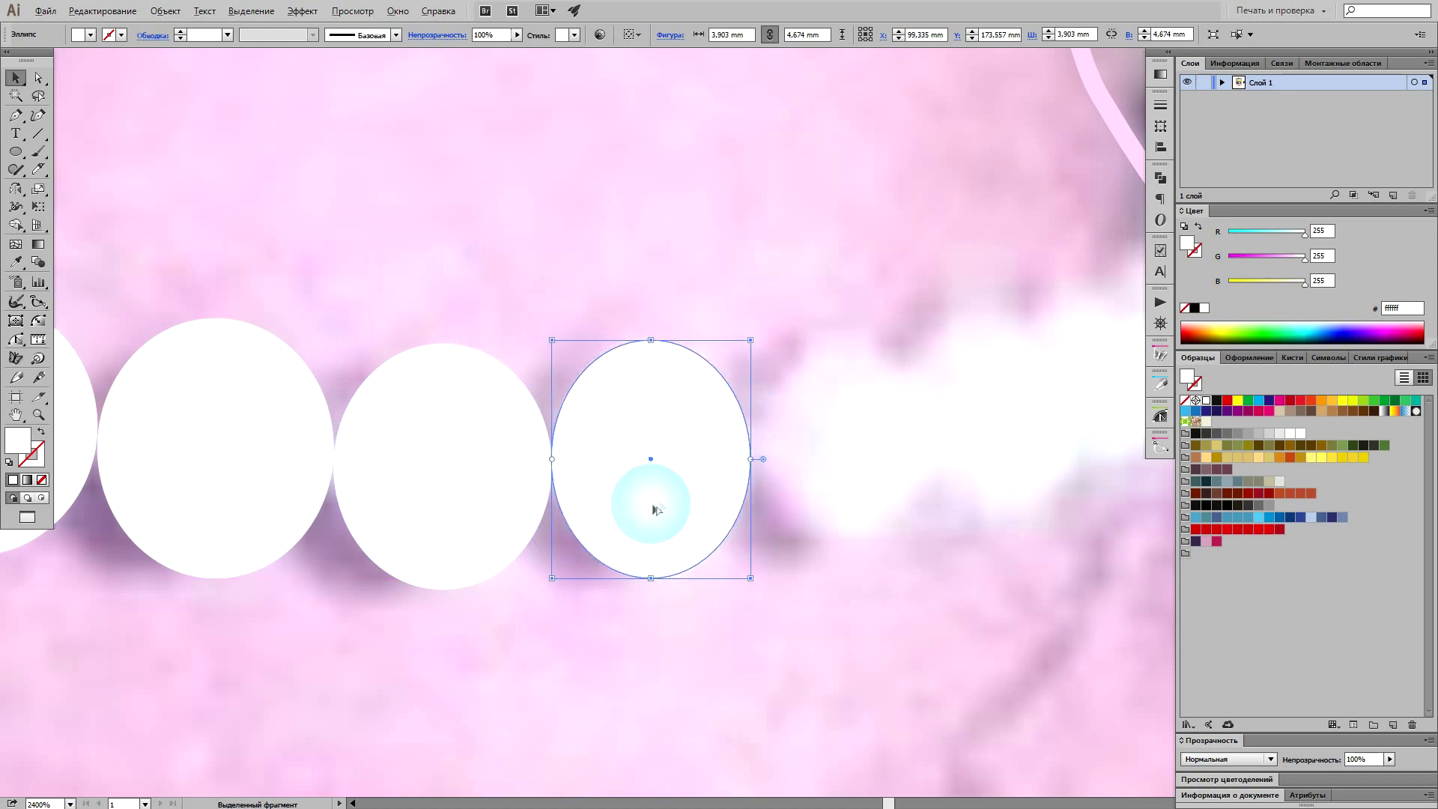
{"action": "key", "text": "ctrl+plus"}
Step: Copy pearls onto the next beads, rotating and scaling each to follow the necklace curve
{"action": "left_click_drag", "start_coordinate": [744, 521], "coordinate": [746, 519]}
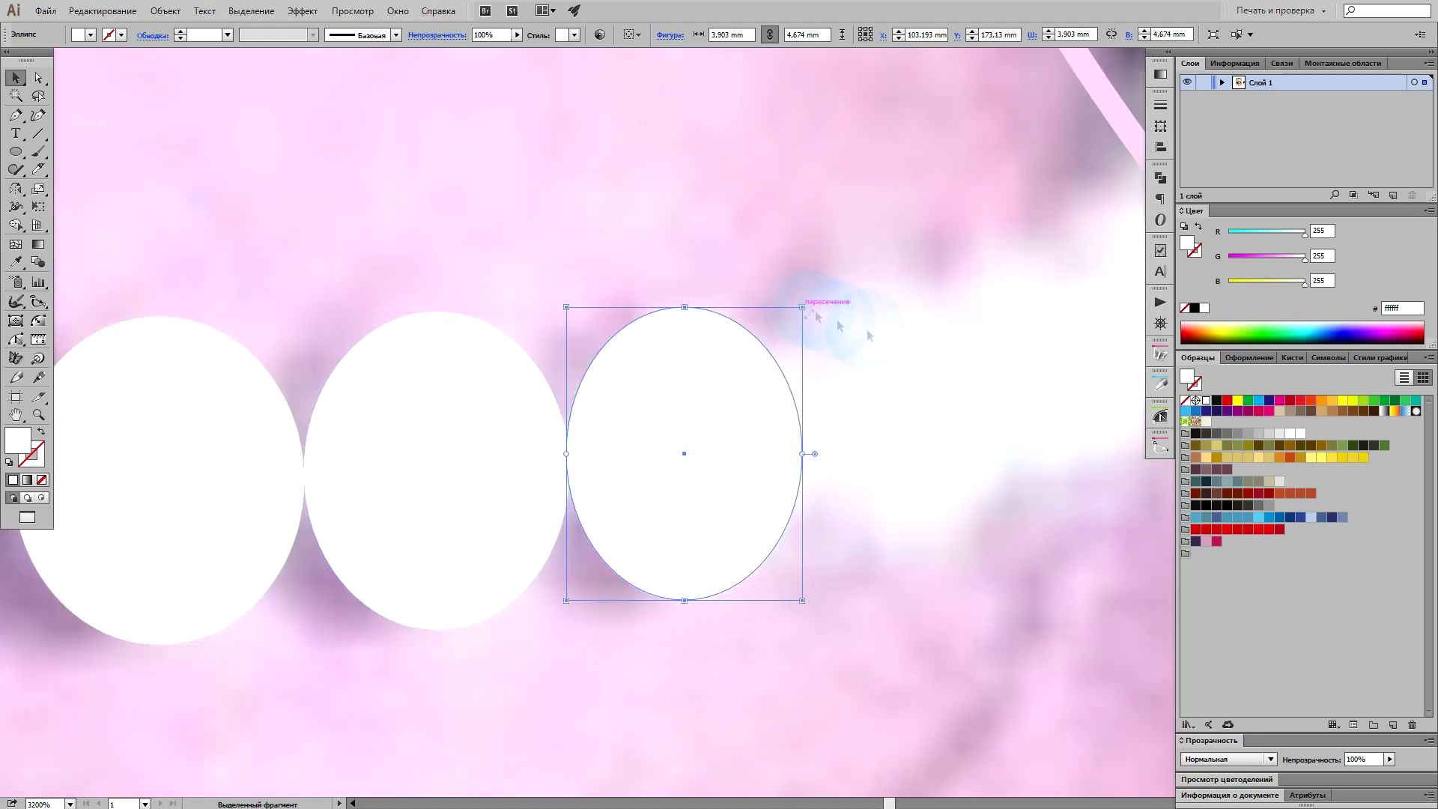
{"action": "left_click_drag", "start_coordinate": [514, 488], "coordinate": [514, 488]}
{"action": "left_click_drag", "start_coordinate": [675, 535], "coordinate": [700, 555]}
{"action": "left_click_drag", "start_coordinate": [534, 501], "coordinate": [525, 508]}
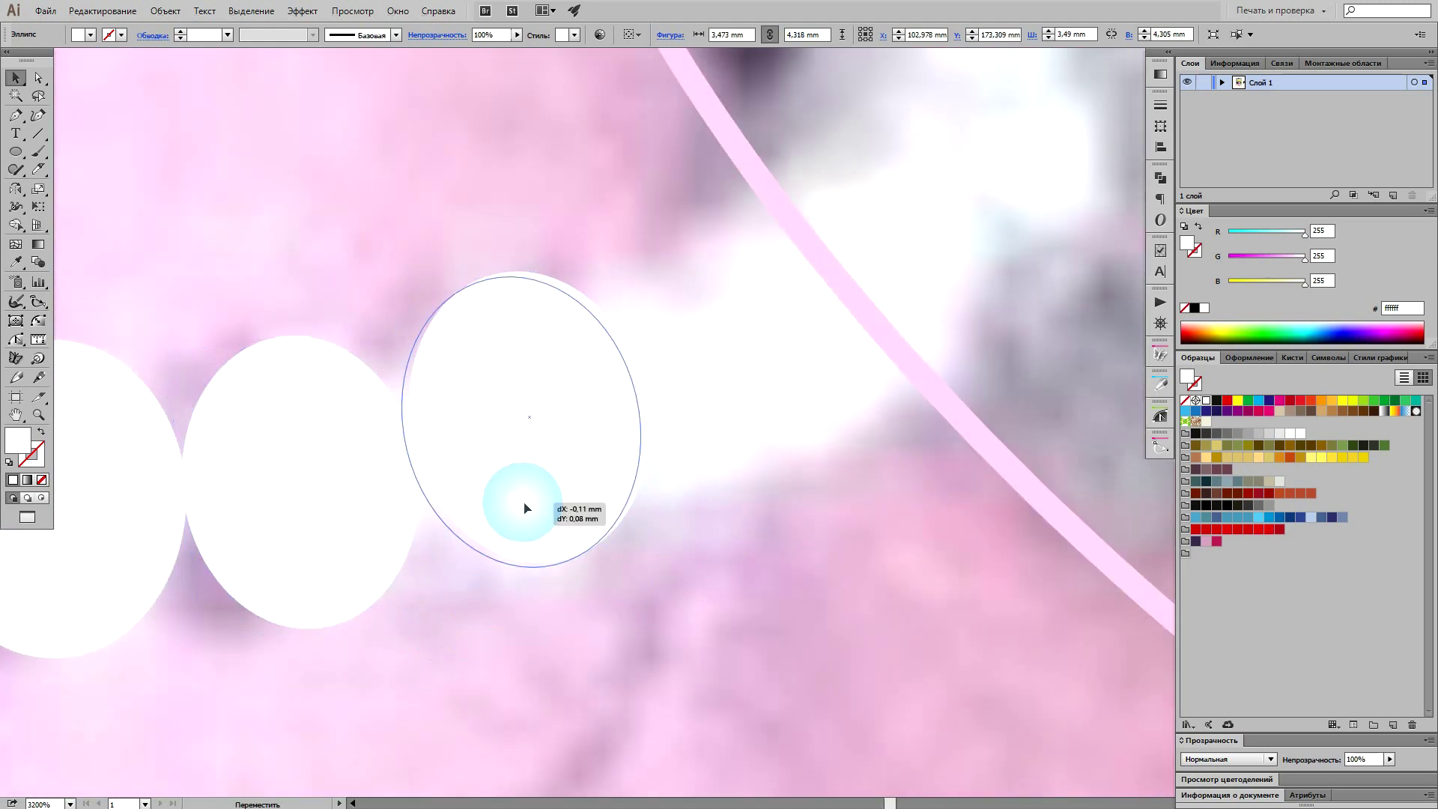
{"action": "left_click_drag", "start_coordinate": [671, 464], "coordinate": [731, 225]}
{"action": "left_click_drag", "start_coordinate": [703, 420], "coordinate": [703, 420]}
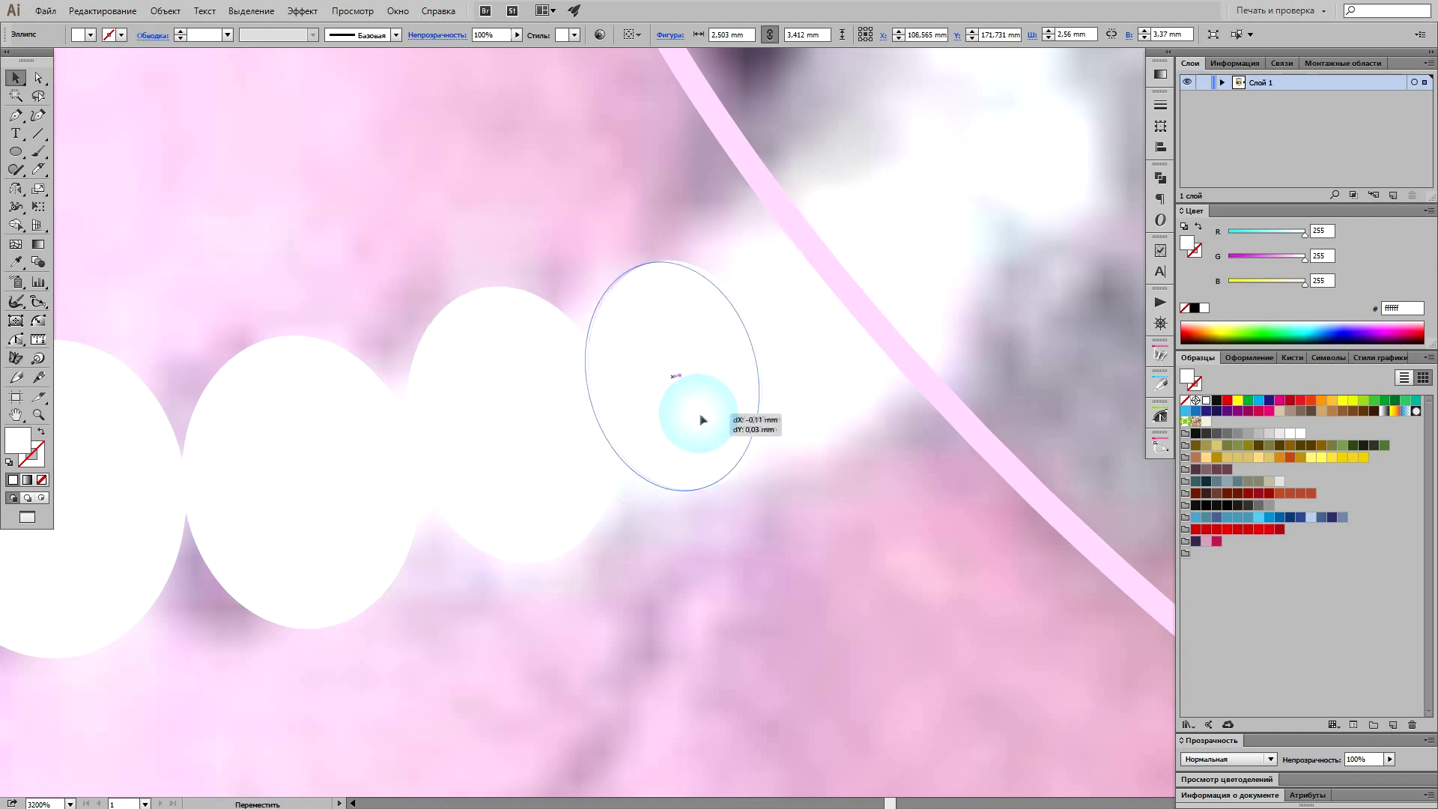
{"action": "left_click_drag", "start_coordinate": [794, 487], "coordinate": [819, 381]}
{"action": "left_click_drag", "start_coordinate": [703, 523], "coordinate": [708, 530]}
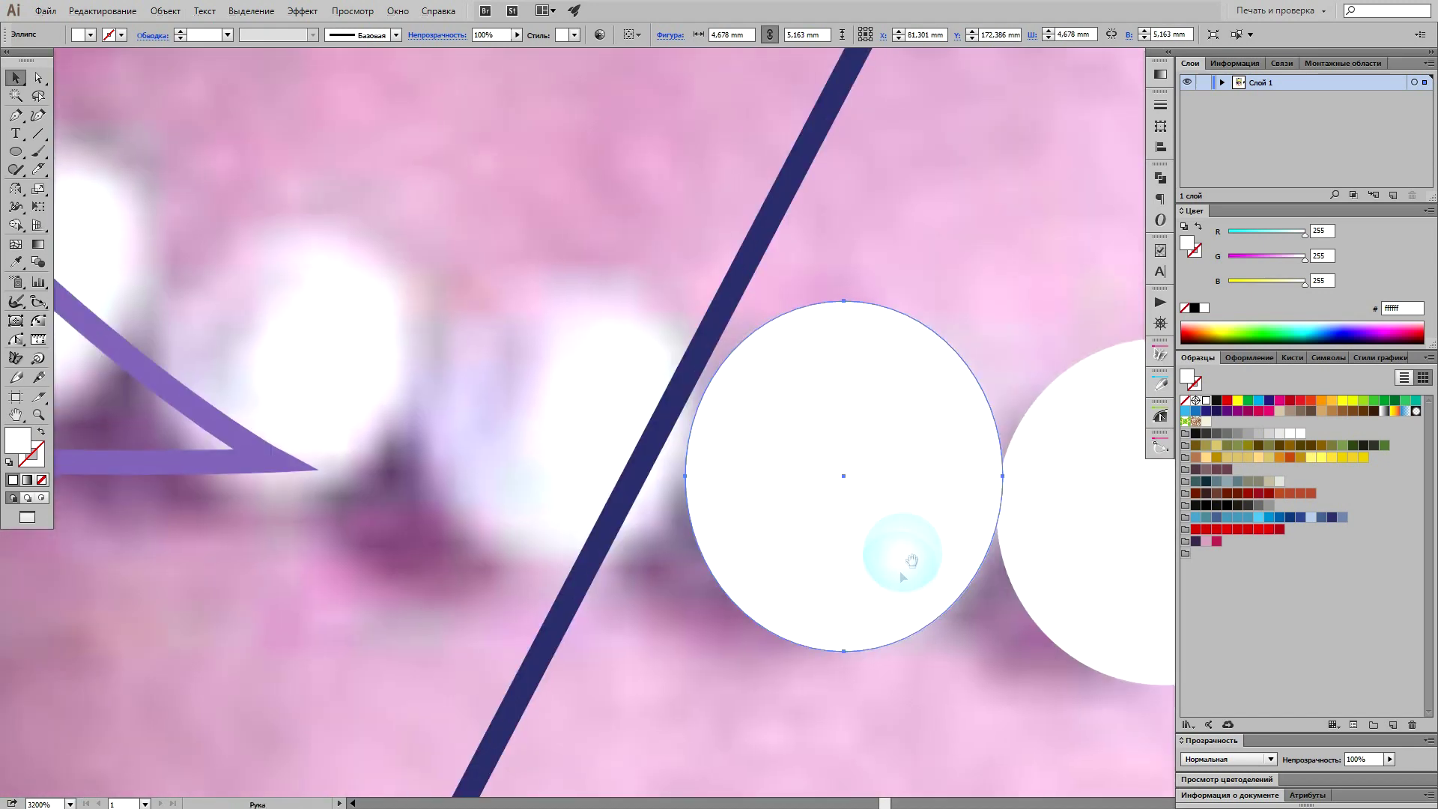
Step: Copy and resize more pearls, moving each onto its bead
{"action": "mouse_move", "coordinate": [903, 565]}
{"action": "left_mouse_down"}
{"action": "mouse_move", "coordinate": [607, 535]}
{"action": "mouse_move", "coordinate": [674, 270]}
{"action": "mouse_move", "coordinate": [722, 256]}
{"action": "left_mouse_up"}
{"action": "scroll", "coordinate": [861, 450], "scroll_direction": "up", "scroll_amount": 3}
{"action": "left_click_drag", "start_coordinate": [969, 661], "coordinate": [608, 571]}
{"action": "left_click_drag", "start_coordinate": [626, 443], "coordinate": [597, 552]}
{"action": "left_click_drag", "start_coordinate": [741, 286], "coordinate": [755, 295]}
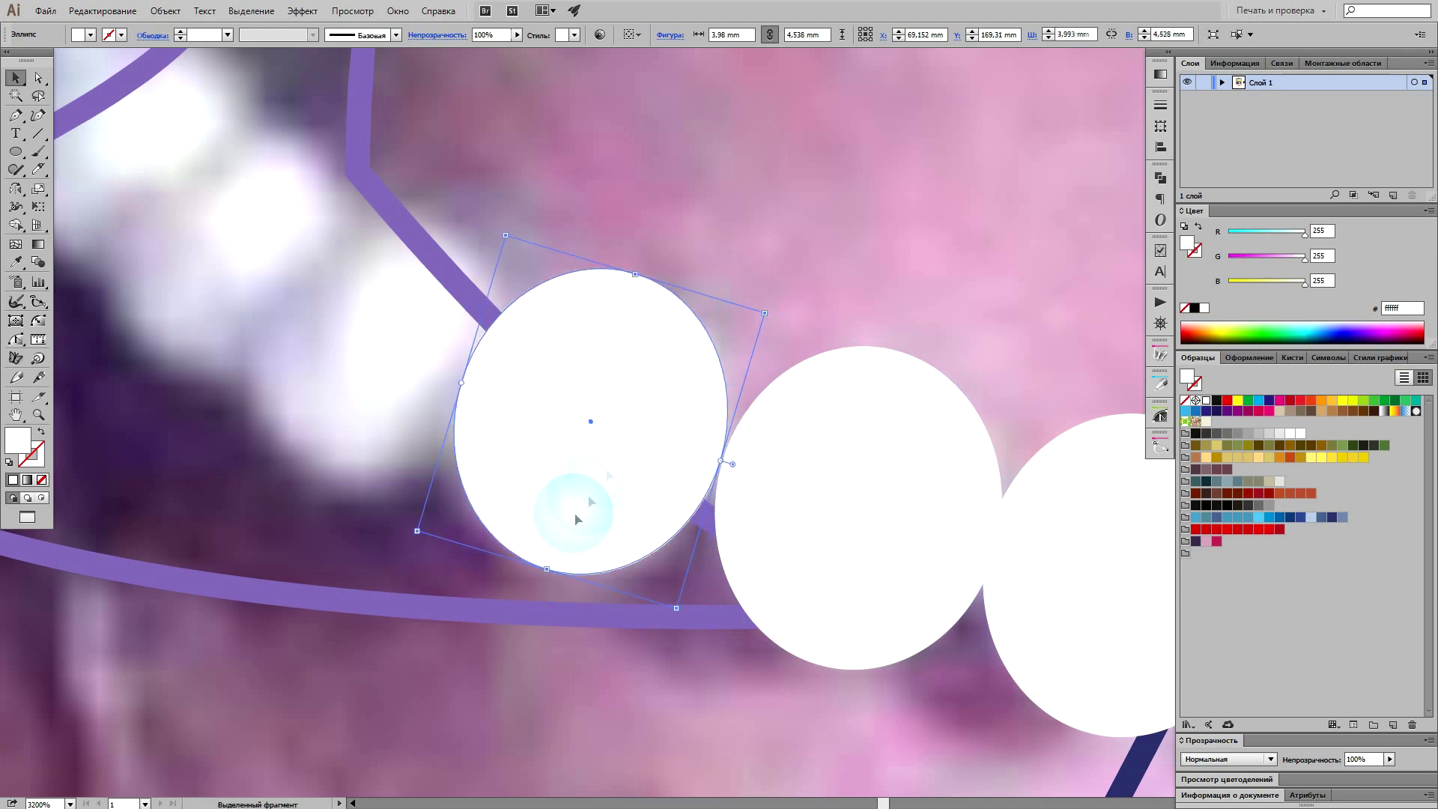
{"action": "left_click_drag", "start_coordinate": [585, 527], "coordinate": [588, 515]}
Step: Shrink, narrow and fine-tune the last pearls into position
{"action": "mouse_move", "coordinate": [773, 309]}
{"action": "left_mouse_down"}
{"action": "mouse_move", "coordinate": [824, 342]}
{"action": "mouse_move", "coordinate": [786, 321]}
{"action": "left_mouse_up"}
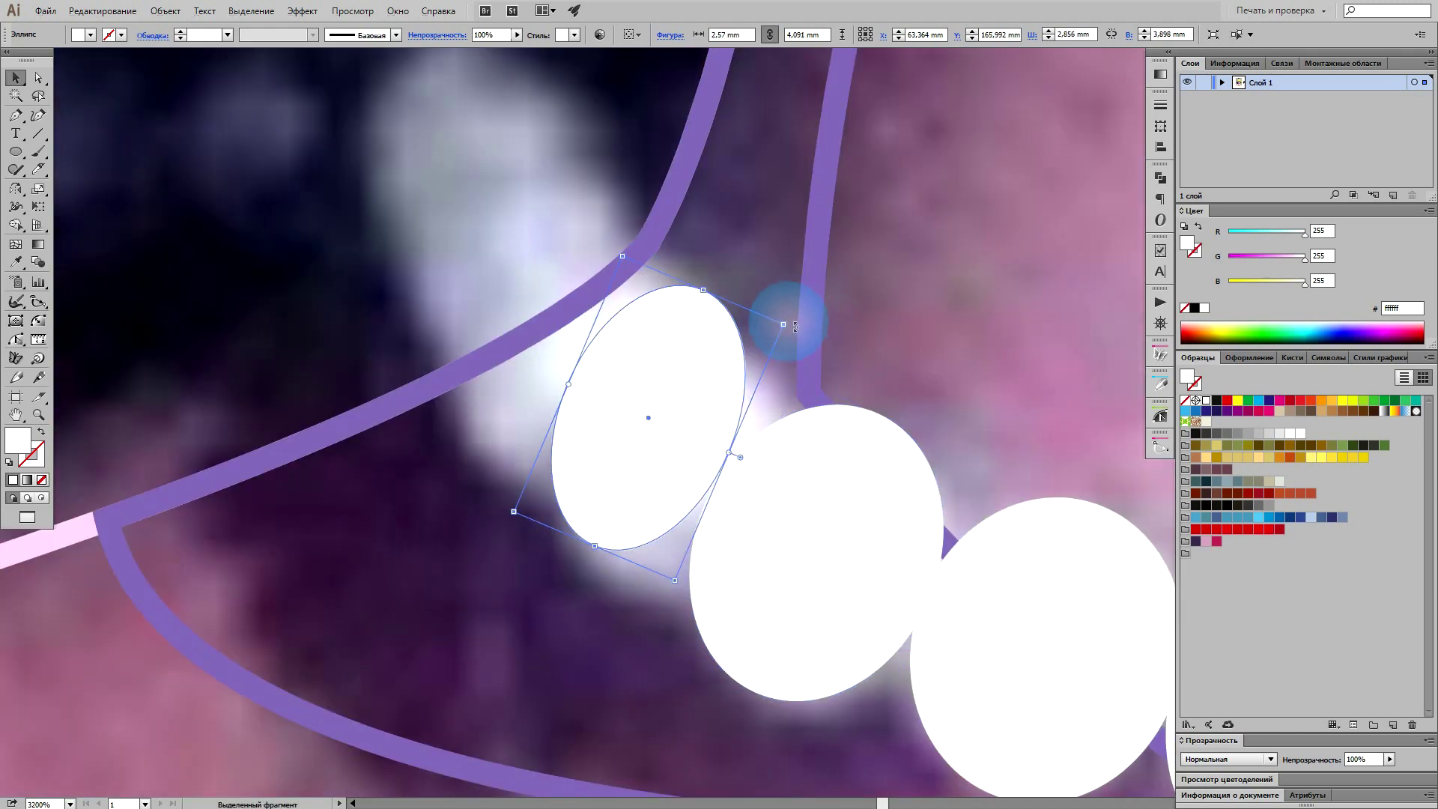
{"action": "left_click_drag", "start_coordinate": [651, 517], "coordinate": [665, 513]}
{"action": "left_click_drag", "start_coordinate": [678, 287], "coordinate": [682, 292]}
{"action": "left_click_drag", "start_coordinate": [614, 346], "coordinate": [626, 337]}
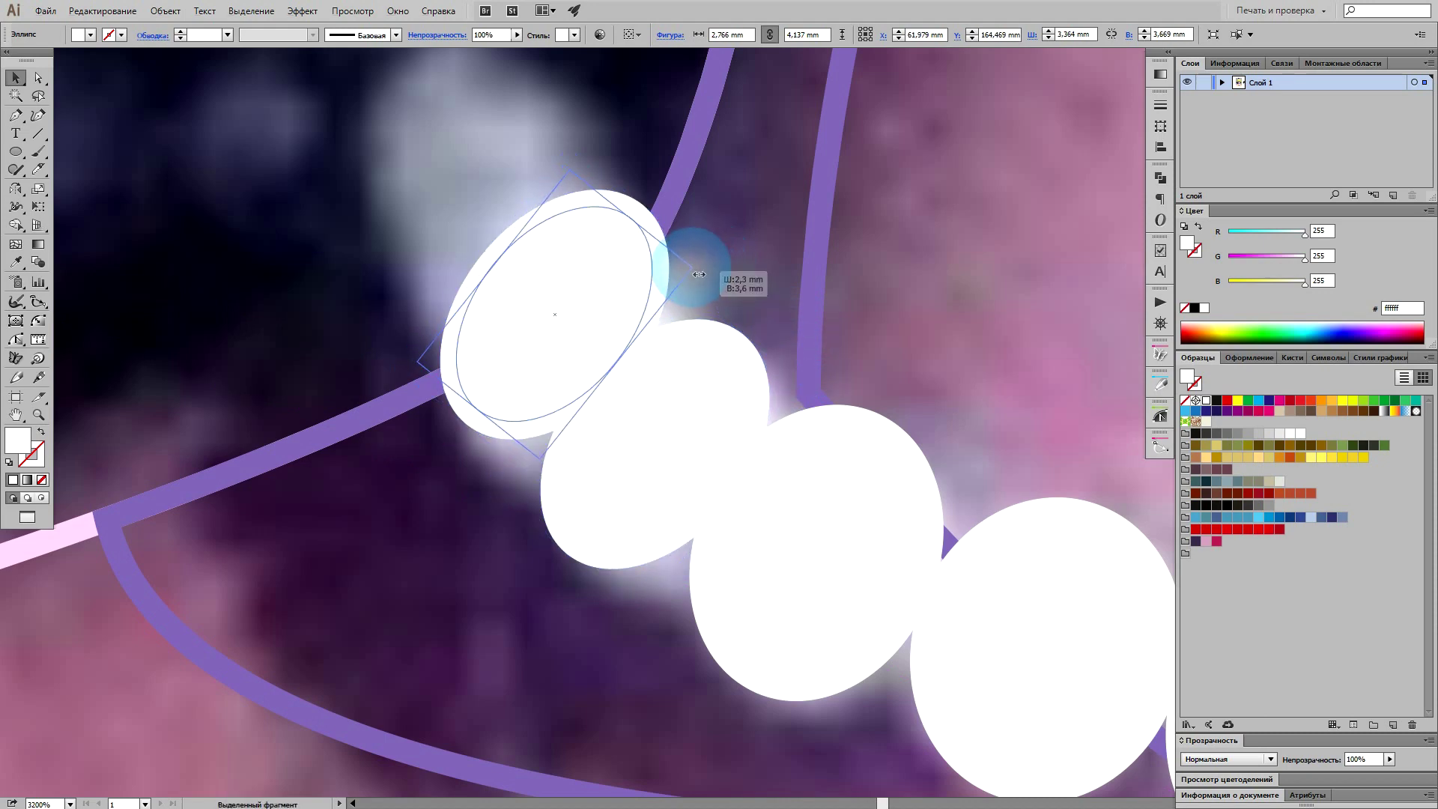
{"action": "left_click_drag", "start_coordinate": [690, 263], "coordinate": [610, 330]}
Step: Stretch the whole pearl string wider toward the left and adjust its height
{"action": "key", "text": "ctrl+minus"}
{"action": "key", "text": "ctrl+minus"}
{"action": "key", "text": "ctrl+minus"}
{"action": "left_click_drag", "start_coordinate": [724, 631], "coordinate": [652, 544]}
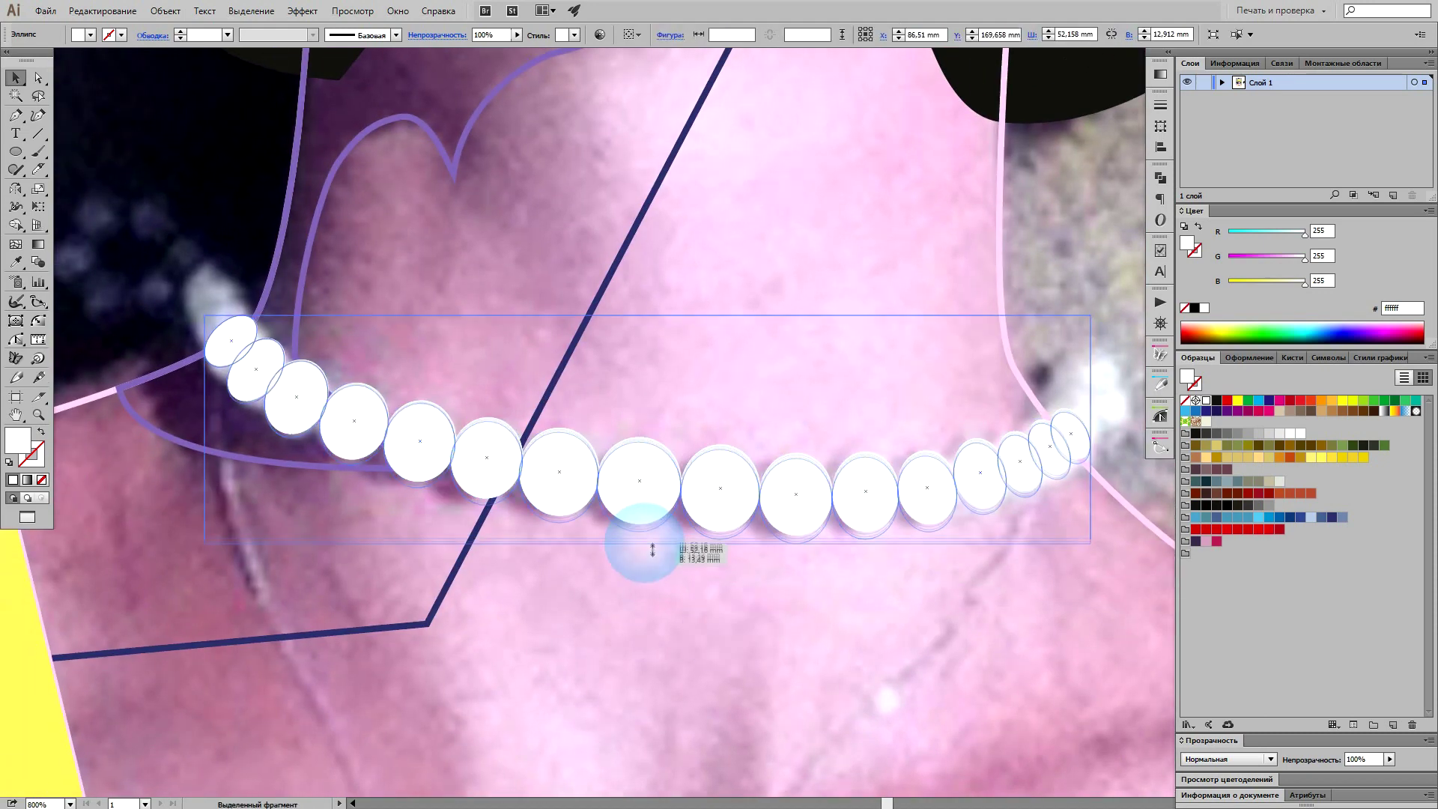
{"action": "left_click_drag", "start_coordinate": [184, 429], "coordinate": [189, 442]}
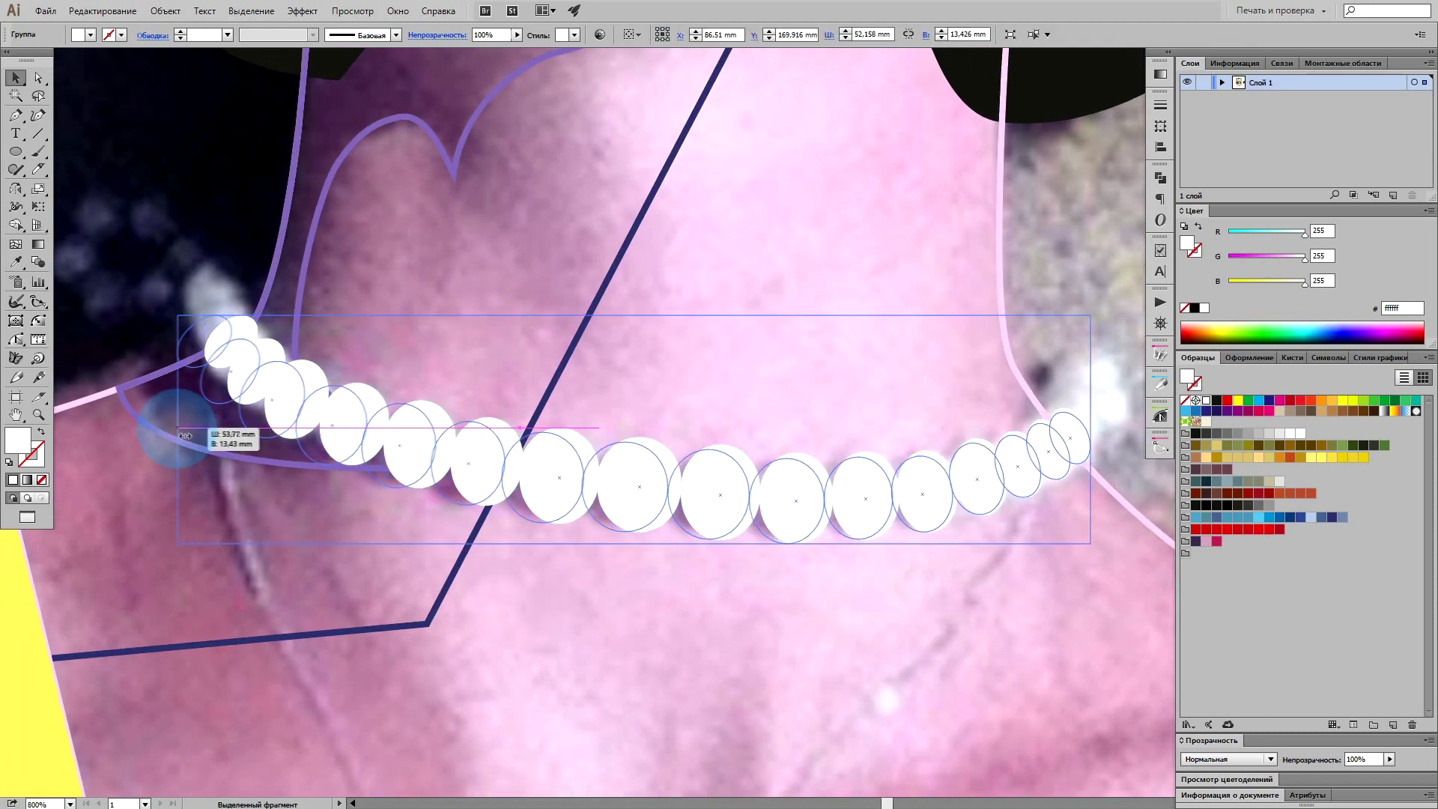
{"action": "left_click", "coordinate": [595, 604]}
{"action": "key", "text": "ctrl+z"}
{"action": "left_click_drag", "start_coordinate": [678, 322], "coordinate": [681, 330]}
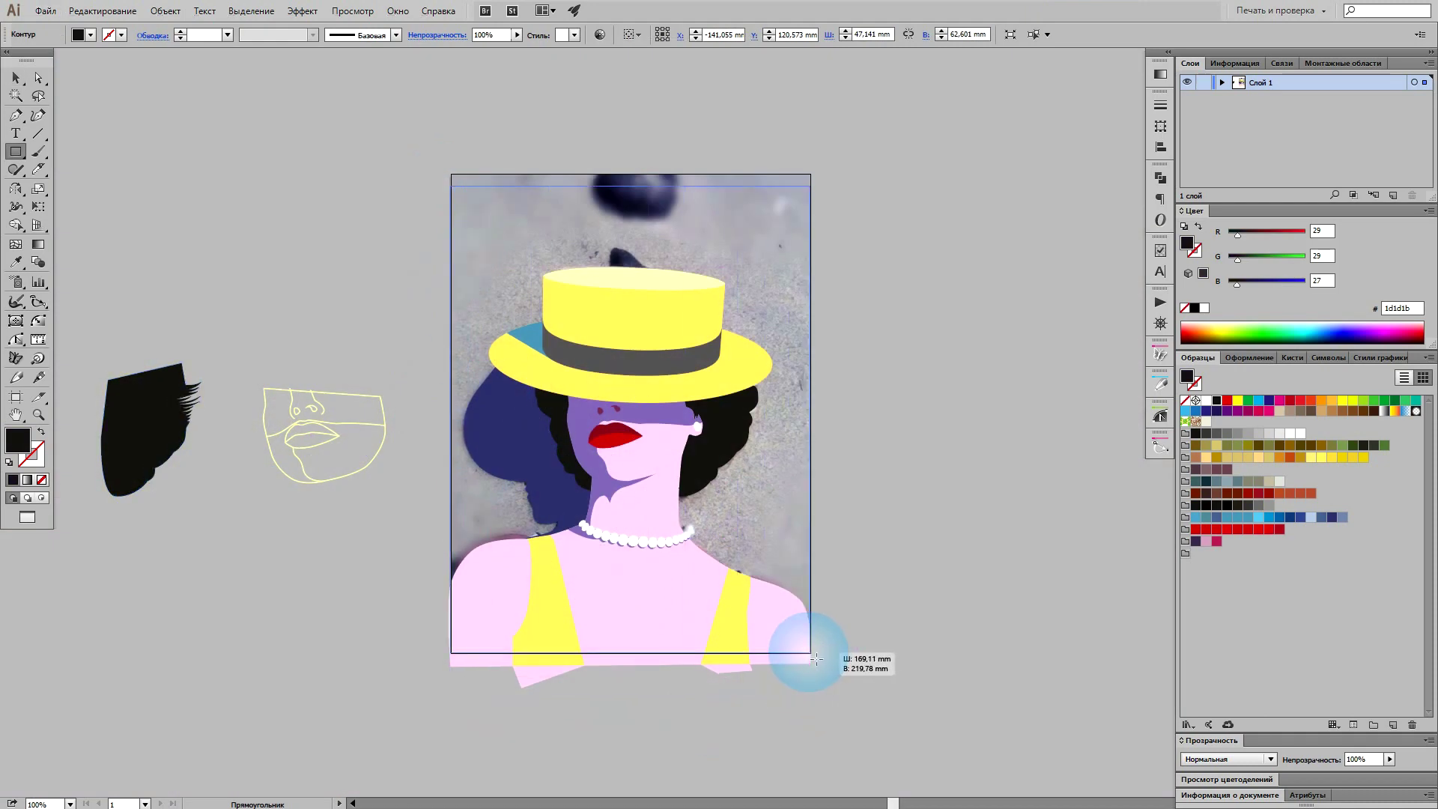
Step: Draw an artboard-sized background rectangle, send it behind the portrait and give it a fill colour
{"action": "left_click_drag", "start_coordinate": [817, 659], "coordinate": [817, 659]}
{"action": "key", "text": "ctrl+shift+bracketleft"}
{"action": "scroll", "coordinate": [697, 536], "scroll_direction": "up", "scroll_amount": 1}
{"action": "left_click", "coordinate": [1216, 462]}
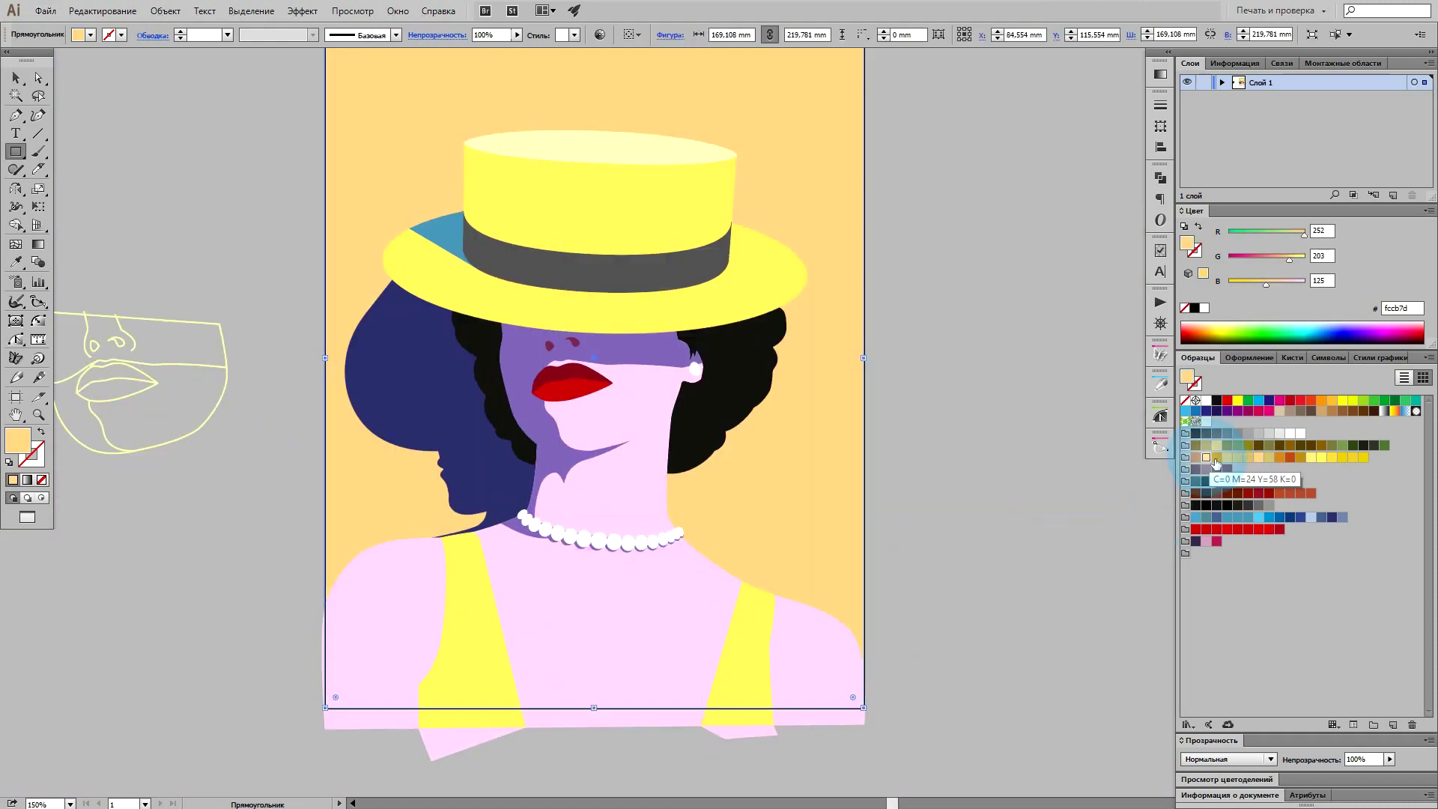
{"action": "scroll", "coordinate": [915, 459], "scroll_direction": "down", "scroll_amount": 2}
{"action": "key", "text": "v"}
{"action": "left_click", "coordinate": [844, 533]}
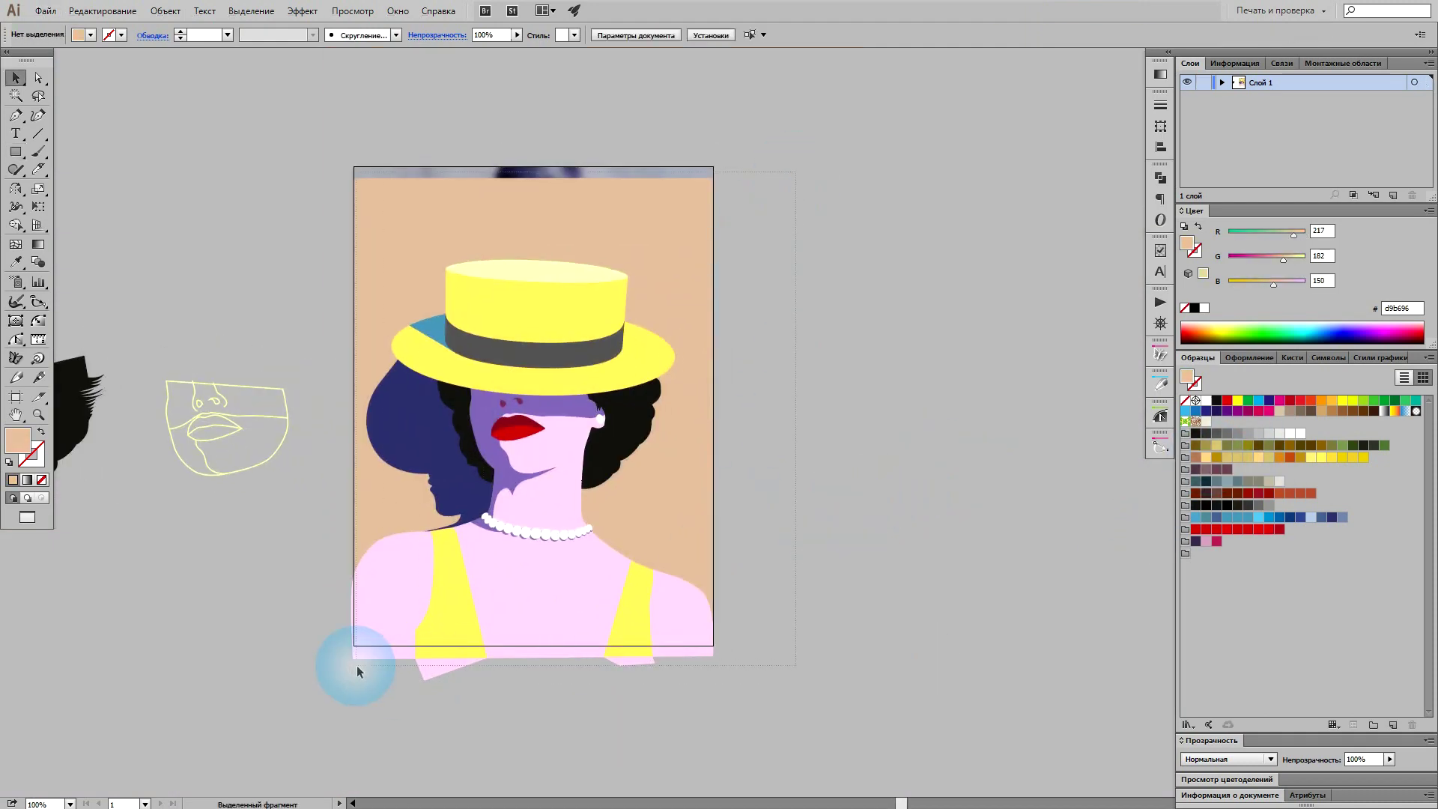
Step: Place a copy of the artwork to the right and send the left copy back to reveal the reference photo
{"action": "left_click_drag", "start_coordinate": [357, 666], "coordinate": [834, 587]}
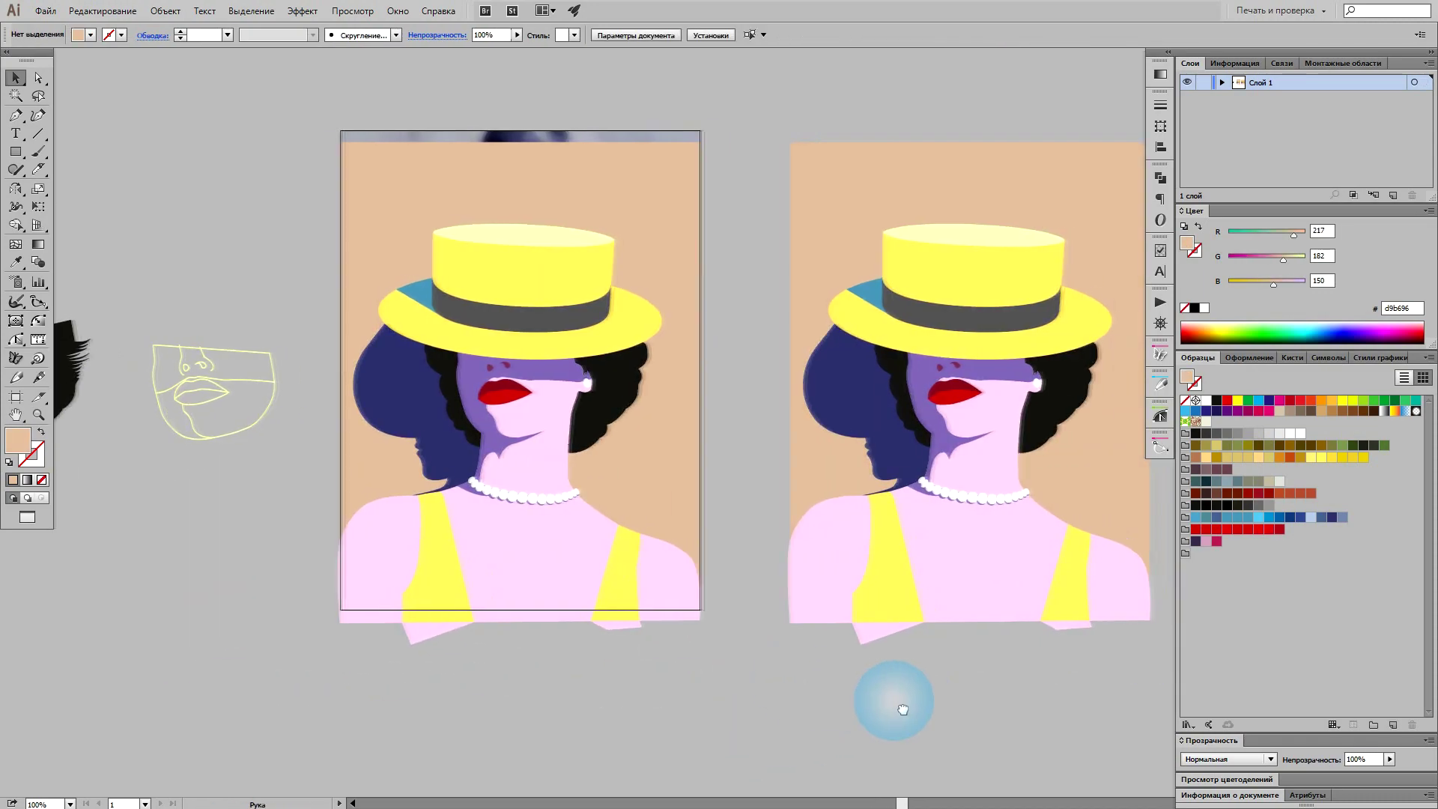
{"action": "left_click", "coordinate": [347, 176]}
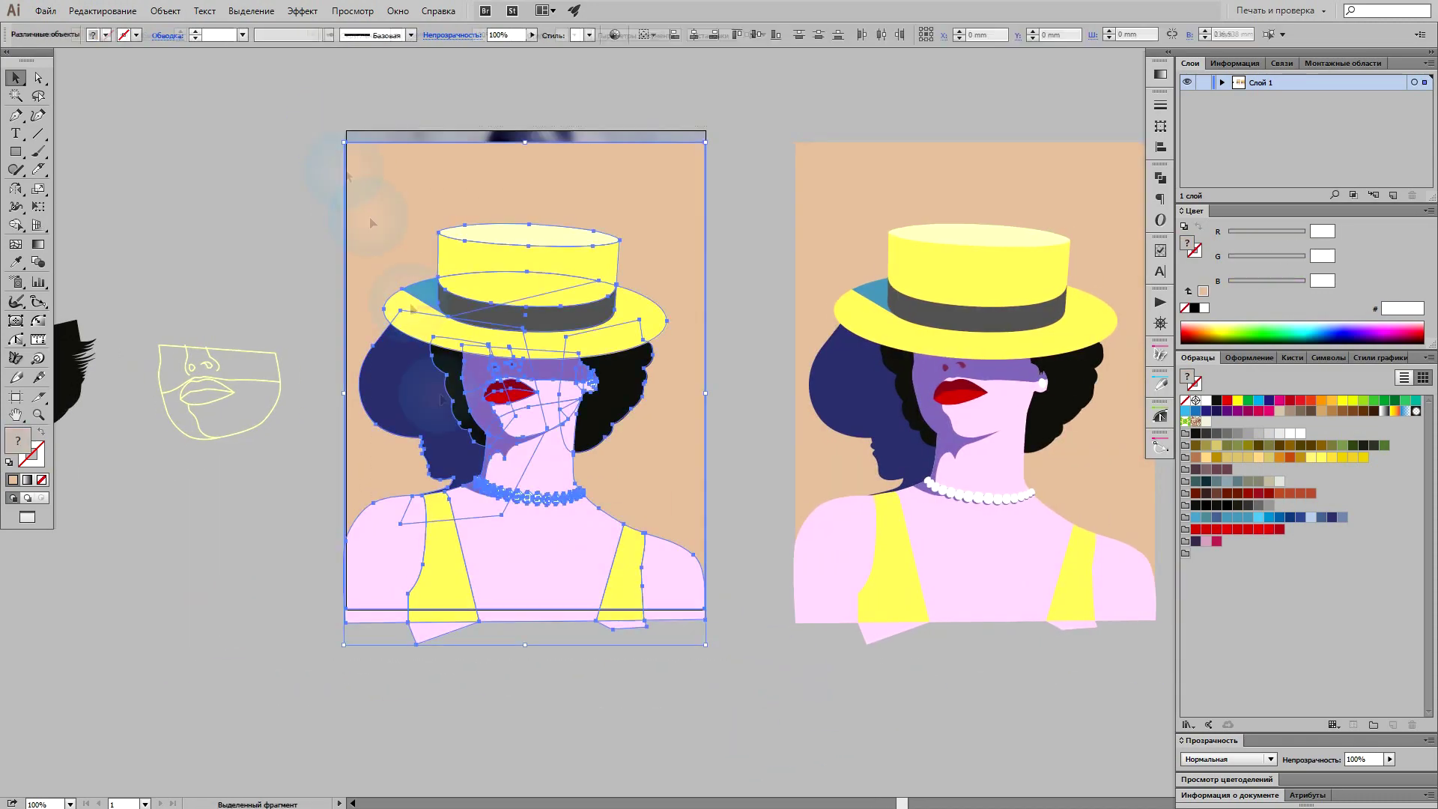
{"action": "key", "text": "ctrl+shift+bracketleft"}
{"action": "scroll", "coordinate": [604, 686], "scroll_direction": "up", "scroll_amount": 5}
{"action": "scroll", "coordinate": [610, 455], "scroll_direction": "up", "scroll_amount": 10}
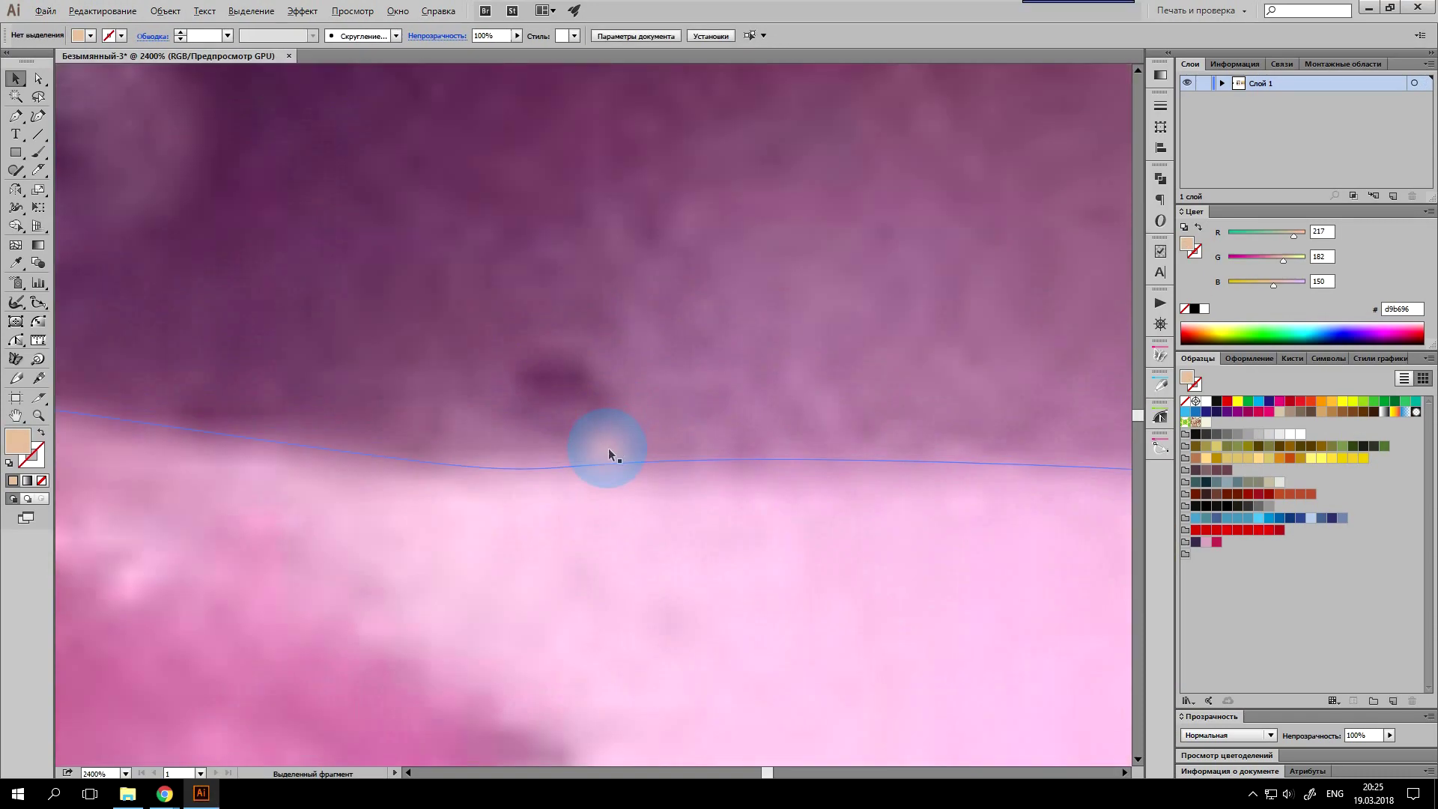
Step: Draw a small earring ellipse, then turn the background mint green and the hair shadow teal
{"action": "left_click_drag", "start_coordinate": [15, 152], "coordinate": [89, 187]}
{"action": "left_click_drag", "start_coordinate": [608, 433], "coordinate": [607, 431]}
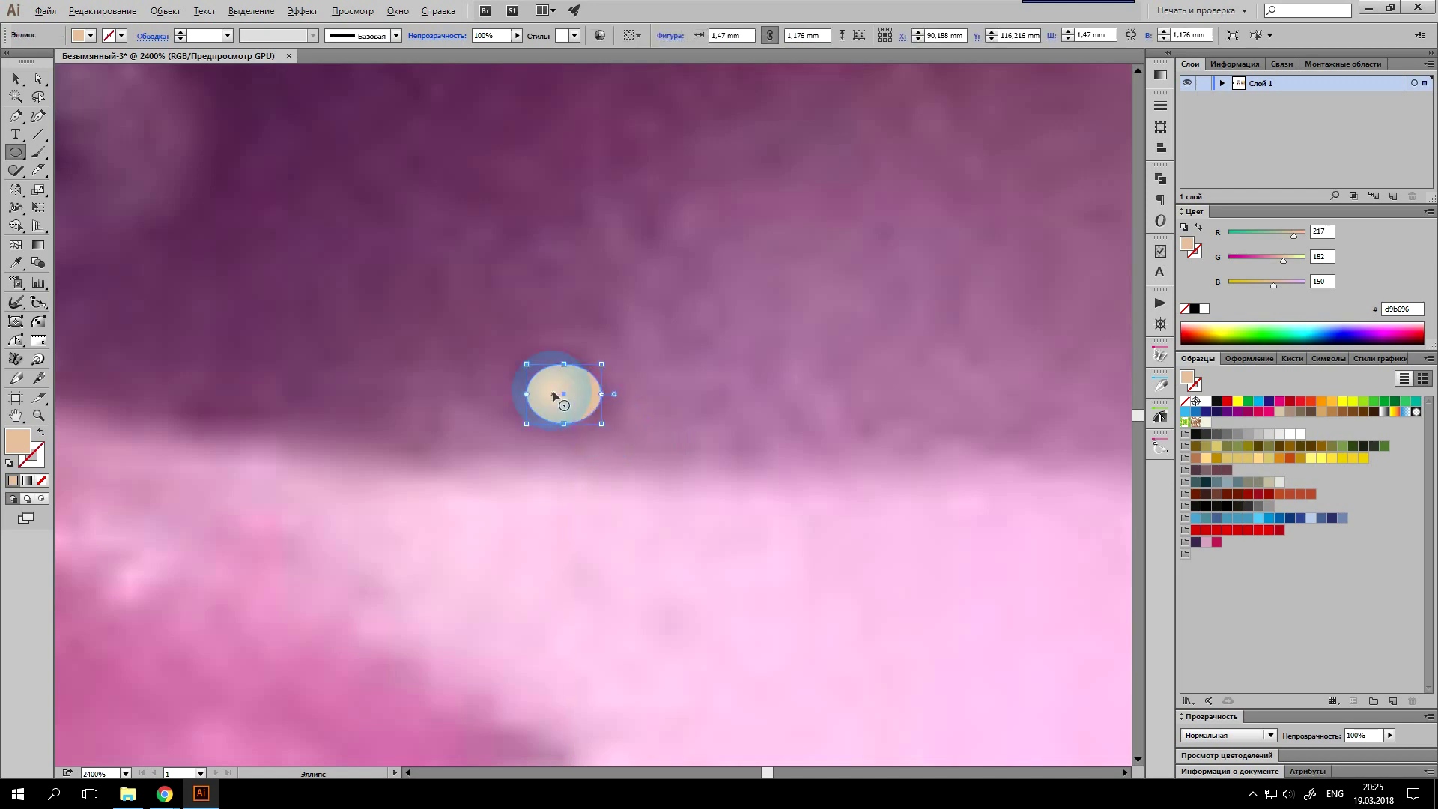
{"action": "key", "text": "ctrl+plus"}
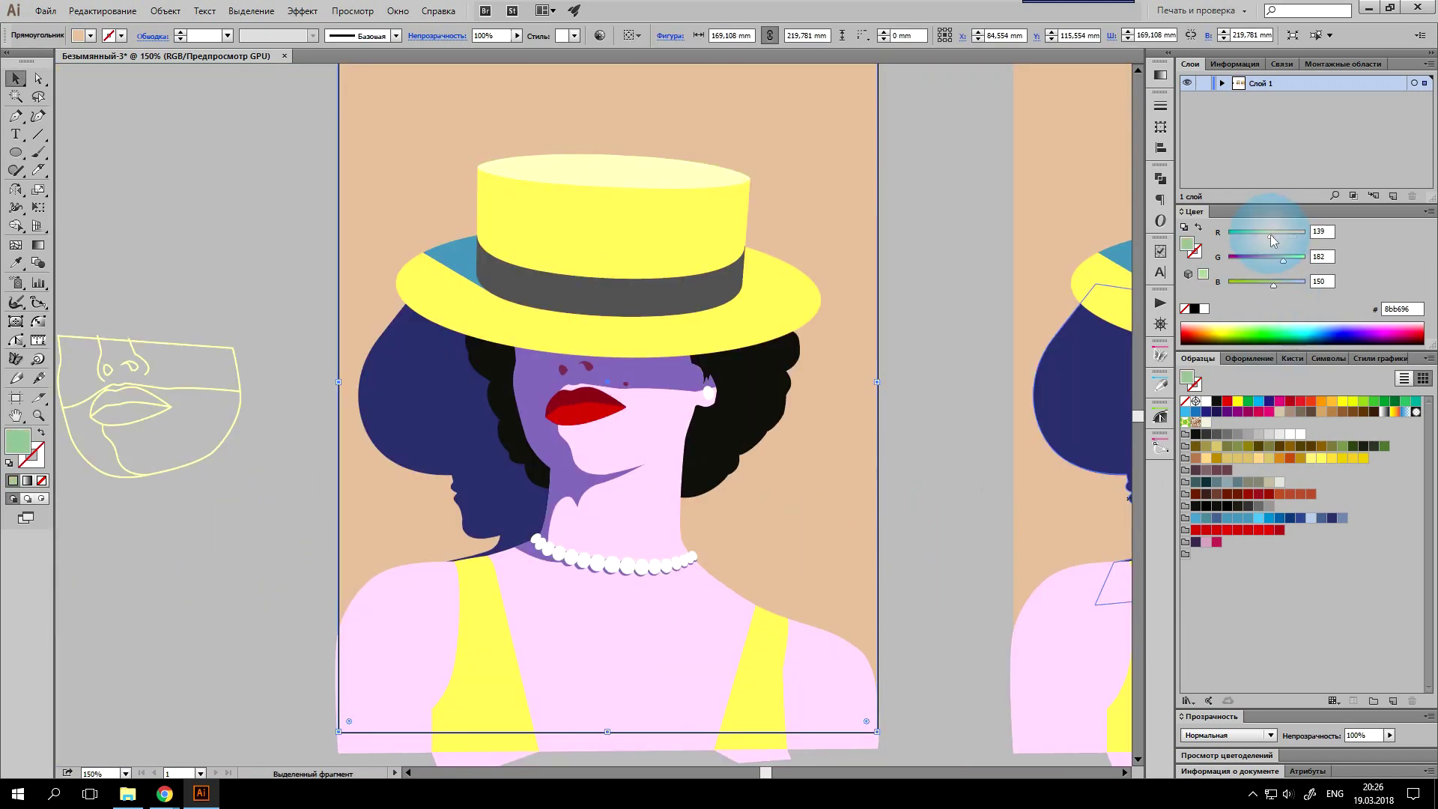
{"action": "left_click_drag", "start_coordinate": [1274, 240], "coordinate": [1259, 239]}
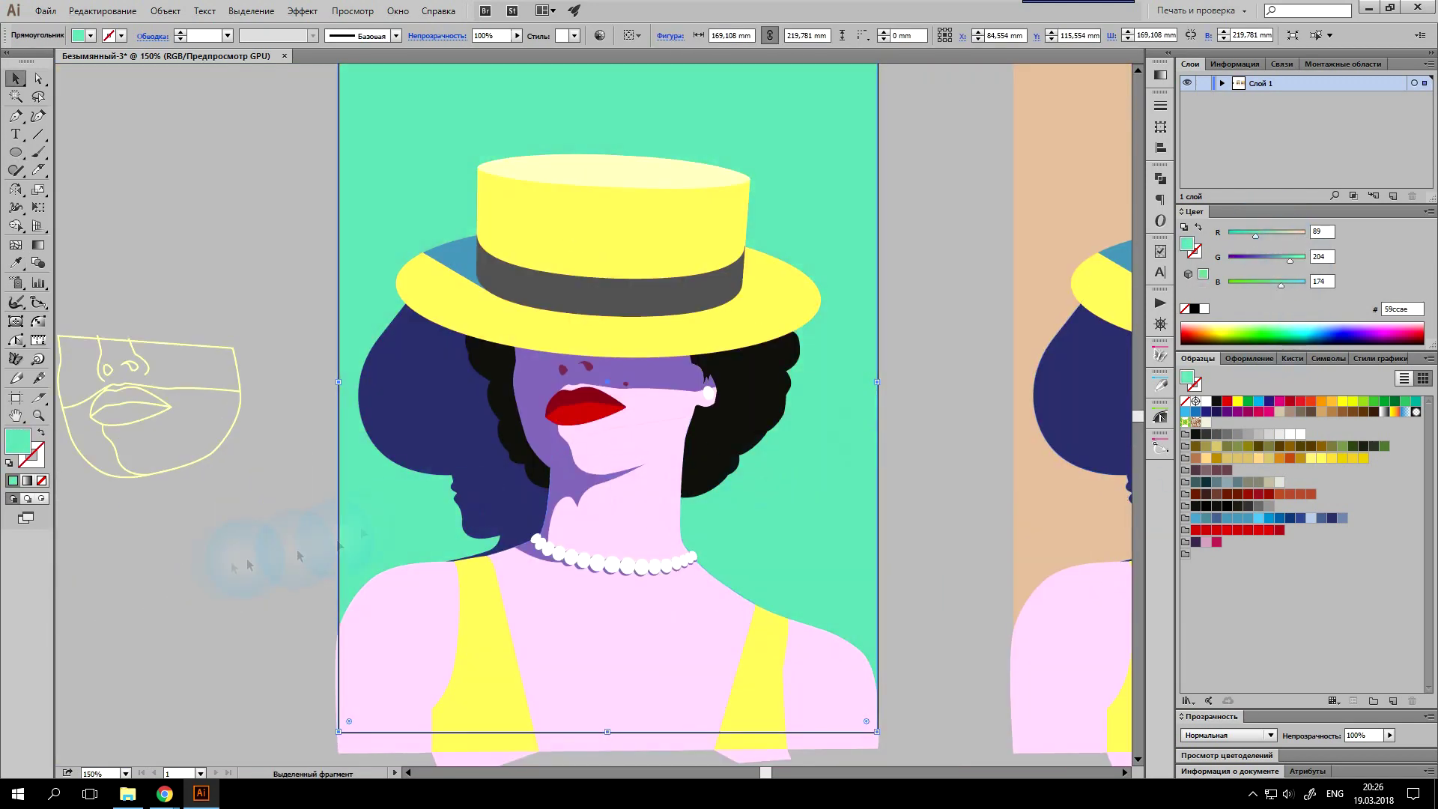
{"action": "left_click", "coordinate": [420, 419]}
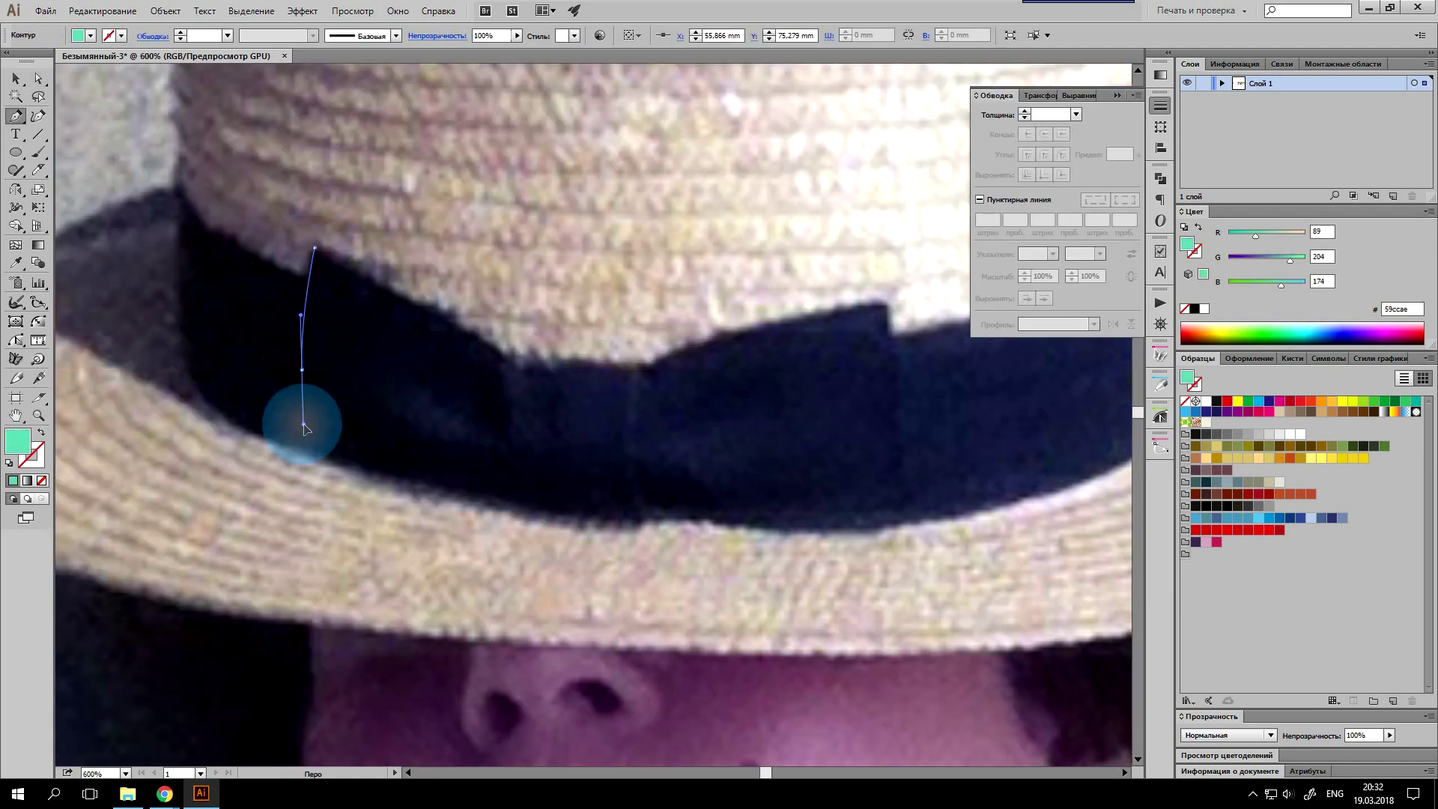
Step: Outline the bow's left wing with the Pen tool
{"action": "left_click", "coordinate": [320, 462]}
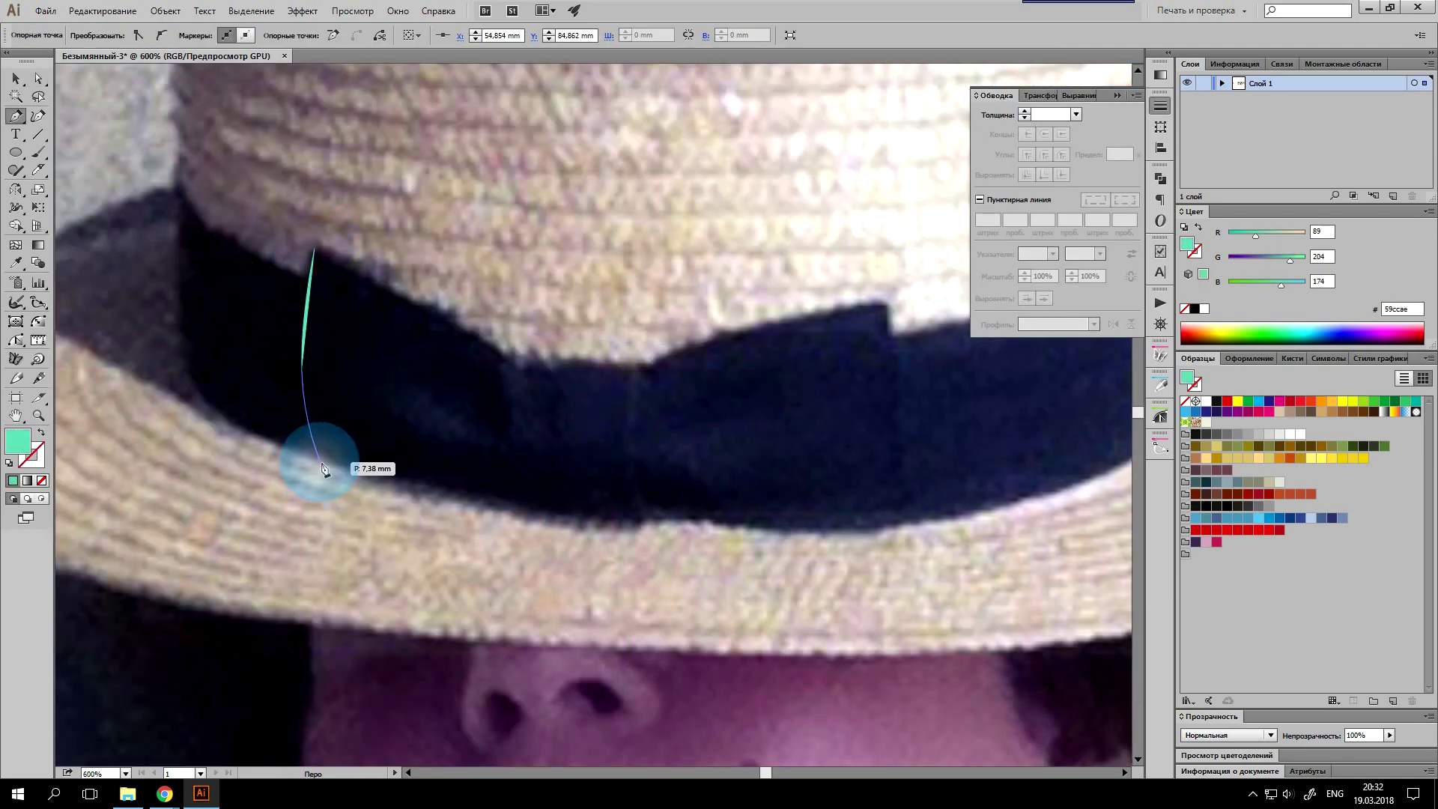
{"action": "left_click", "coordinate": [501, 479]}
{"action": "left_click", "coordinate": [315, 247]}
{"action": "scroll", "coordinate": [530, 363], "scroll_direction": "right", "scroll_amount": 2}
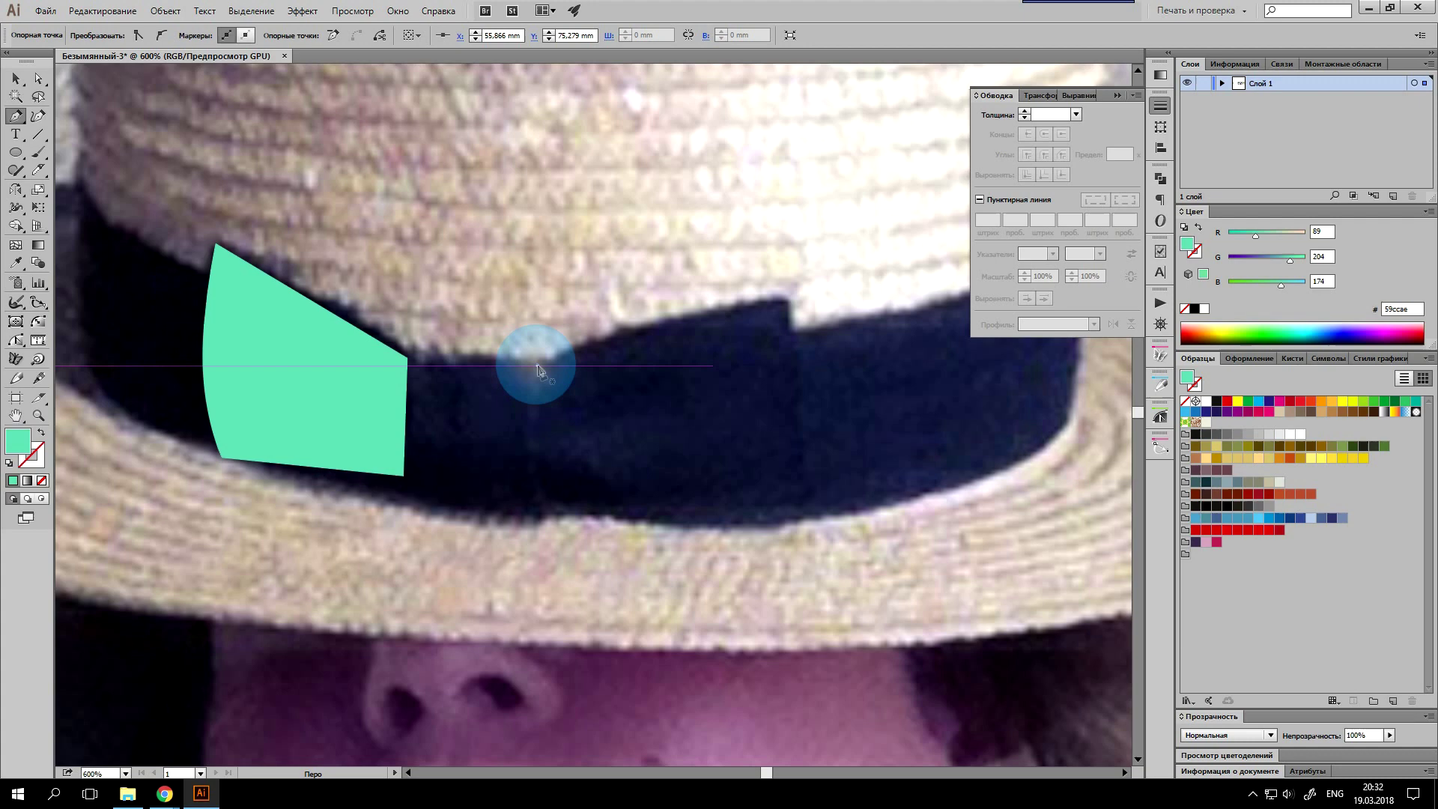
Step: Outline the bow's curved right wing and begin another bow piece
{"action": "left_click", "coordinate": [539, 490]}
{"action": "left_click_drag", "start_coordinate": [815, 475], "coordinate": [800, 469]}
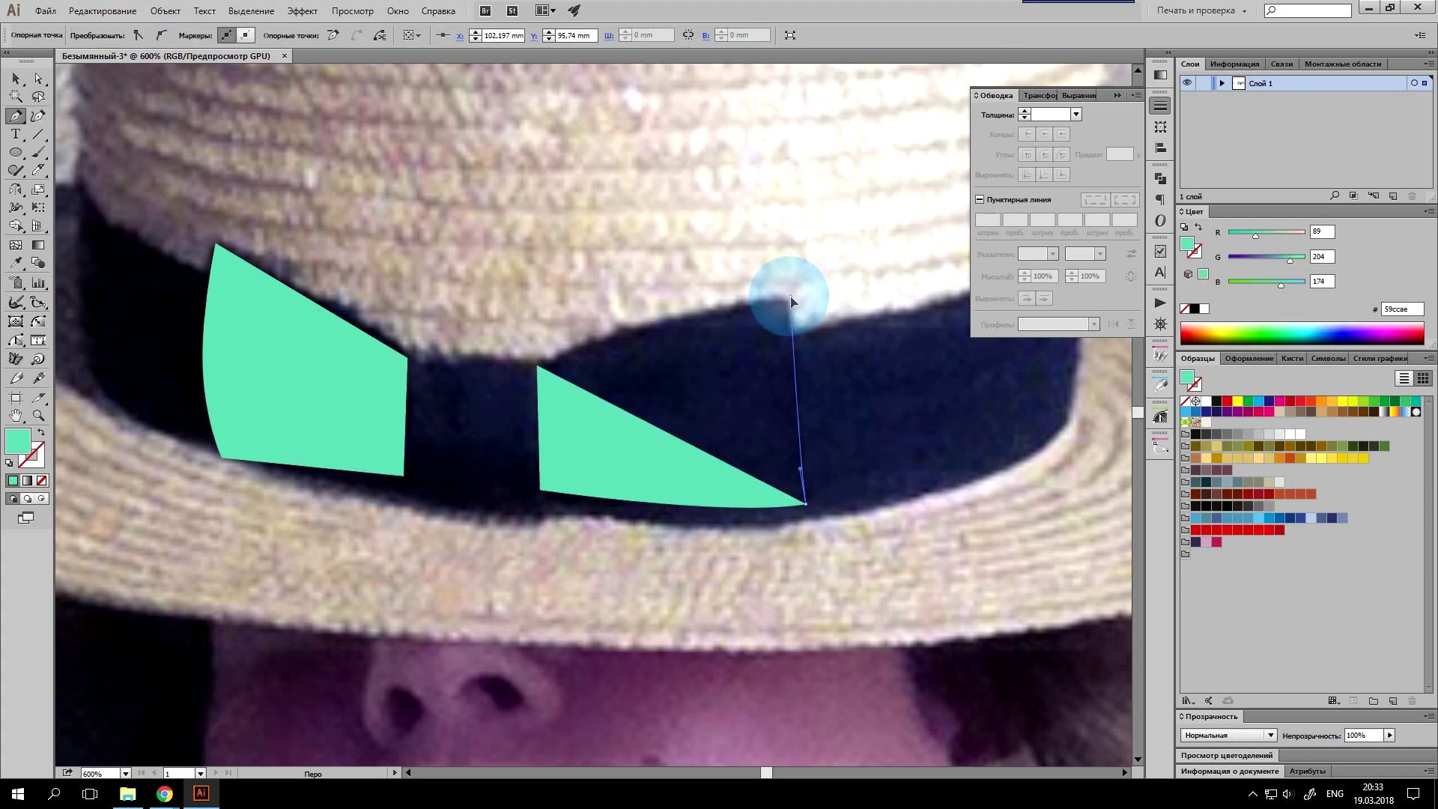
{"action": "left_click", "coordinate": [791, 299]}
{"action": "left_click", "coordinate": [538, 366]}
{"action": "left_click", "coordinate": [538, 365]}
{"action": "left_click", "coordinate": [539, 491]}
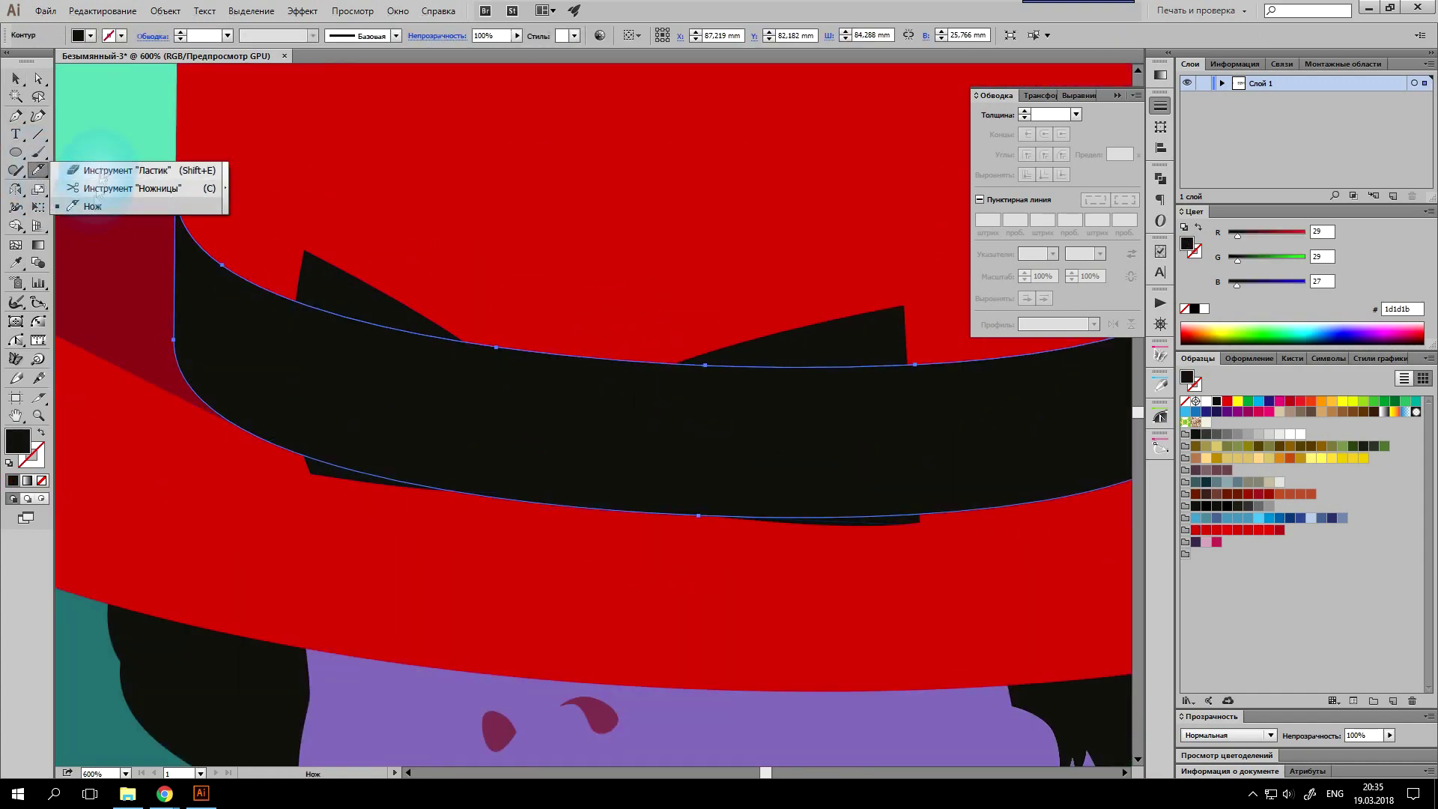
Step: Erase across the hat band's upper edge and shift a band anchor right
{"action": "left_click", "coordinate": [102, 171]}
{"action": "left_click_drag", "start_coordinate": [454, 337], "coordinate": [532, 362]}
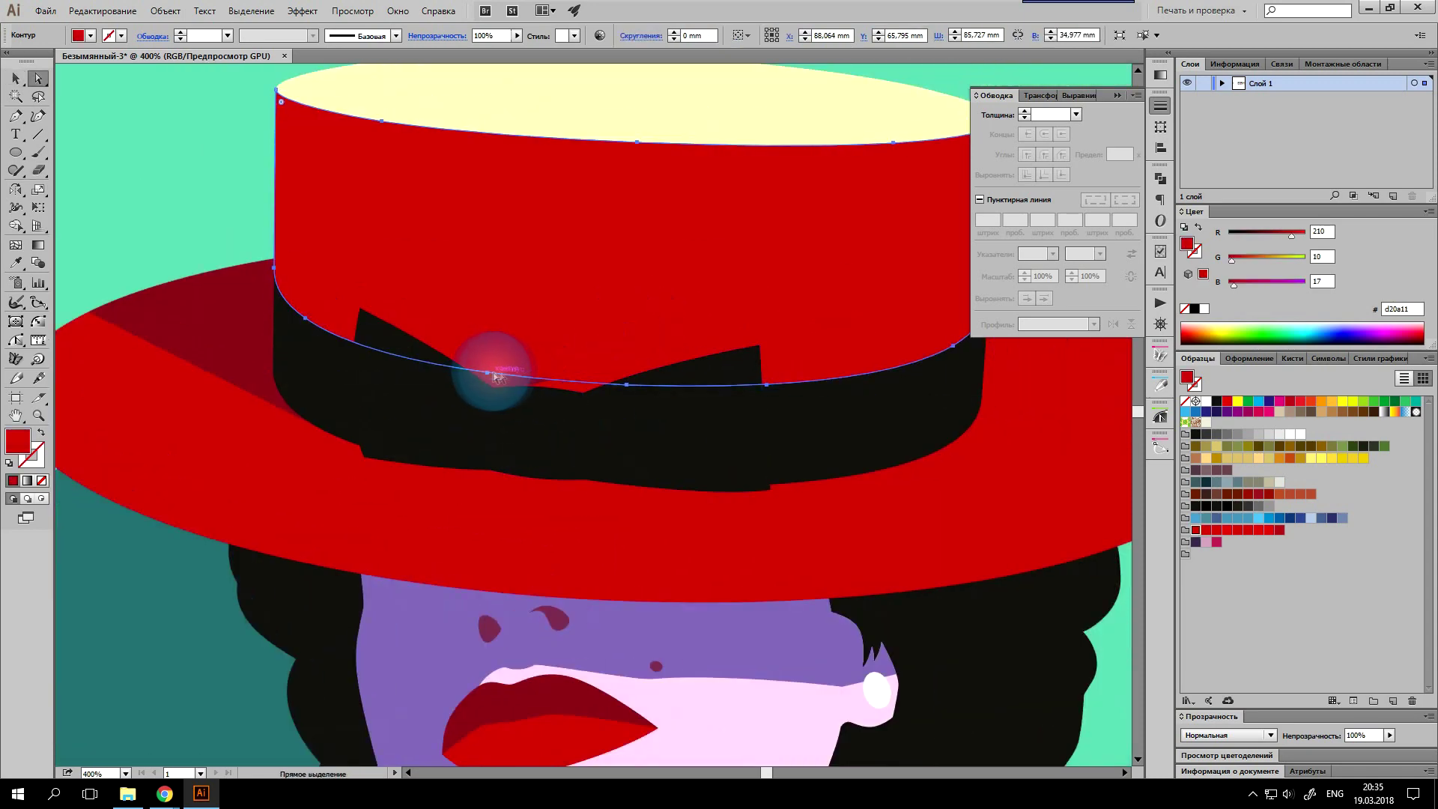
{"action": "left_click_drag", "start_coordinate": [489, 369], "coordinate": [649, 412]}
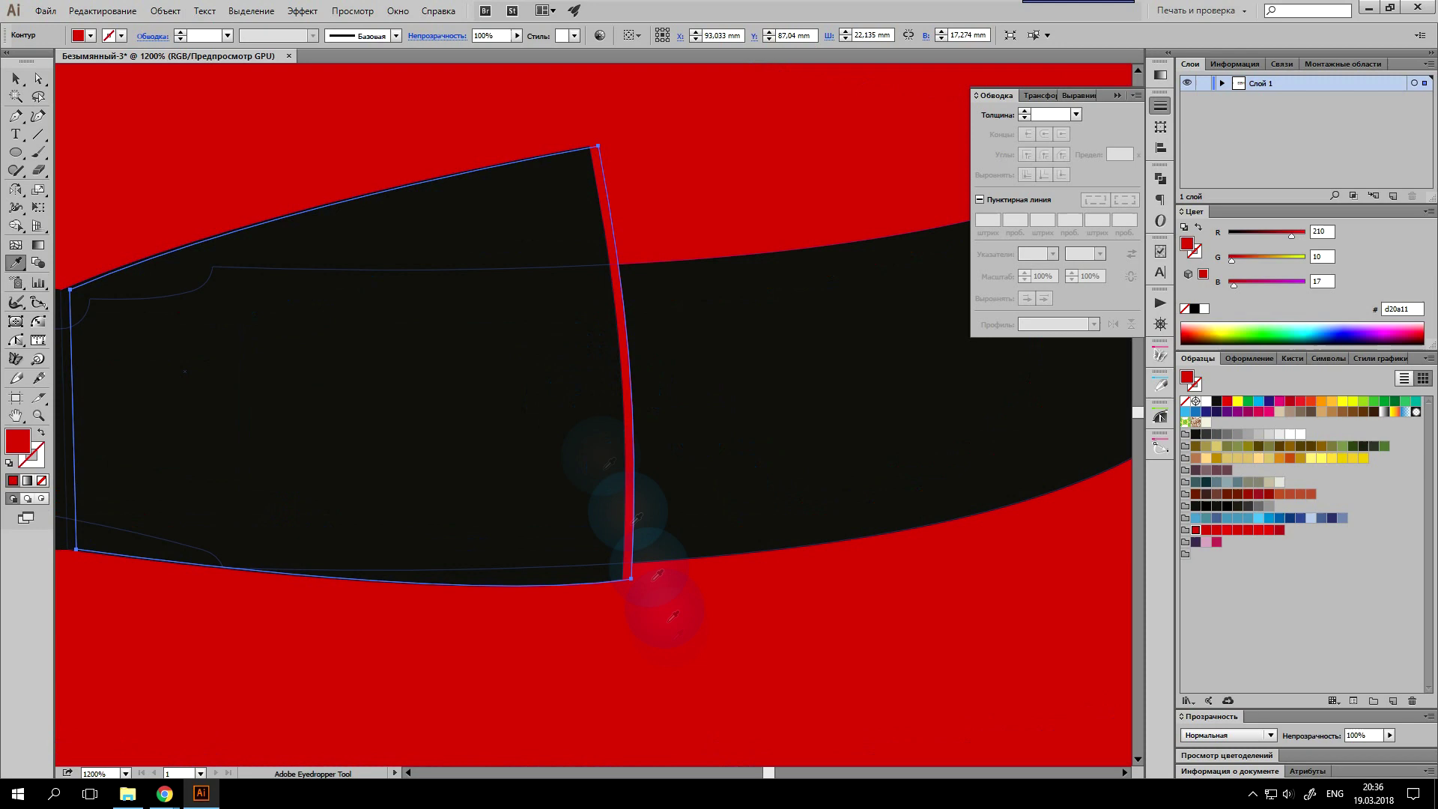
Step: Reshape the bow wing's corners and edges by moving individual anchor points
{"action": "key", "text": "a"}
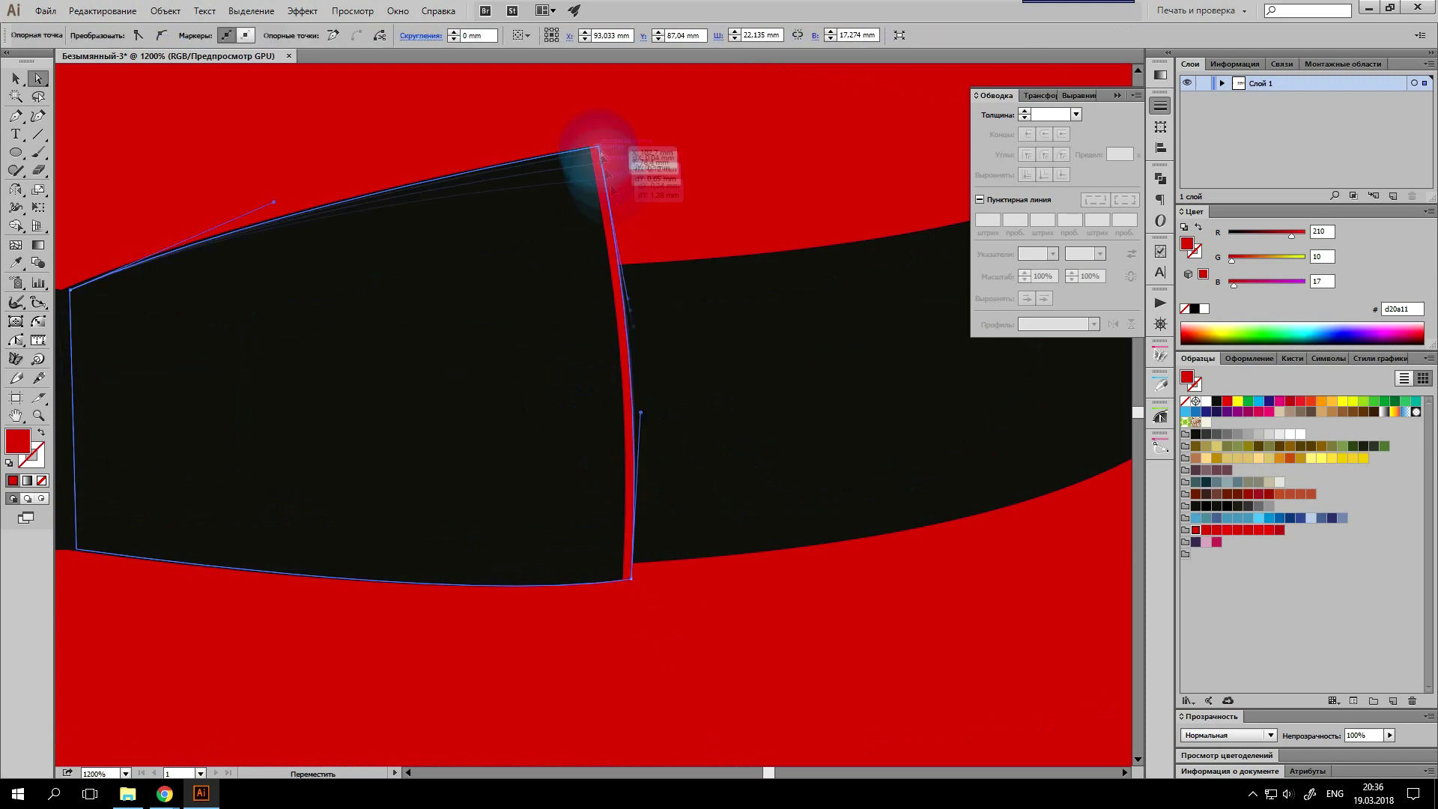
{"action": "left_click_drag", "start_coordinate": [598, 145], "coordinate": [638, 250]}
{"action": "mouse_move", "coordinate": [653, 472]}
{"action": "left_mouse_down"}
{"action": "mouse_move", "coordinate": [659, 373]}
{"action": "mouse_move", "coordinate": [638, 474]}
{"action": "left_mouse_up"}
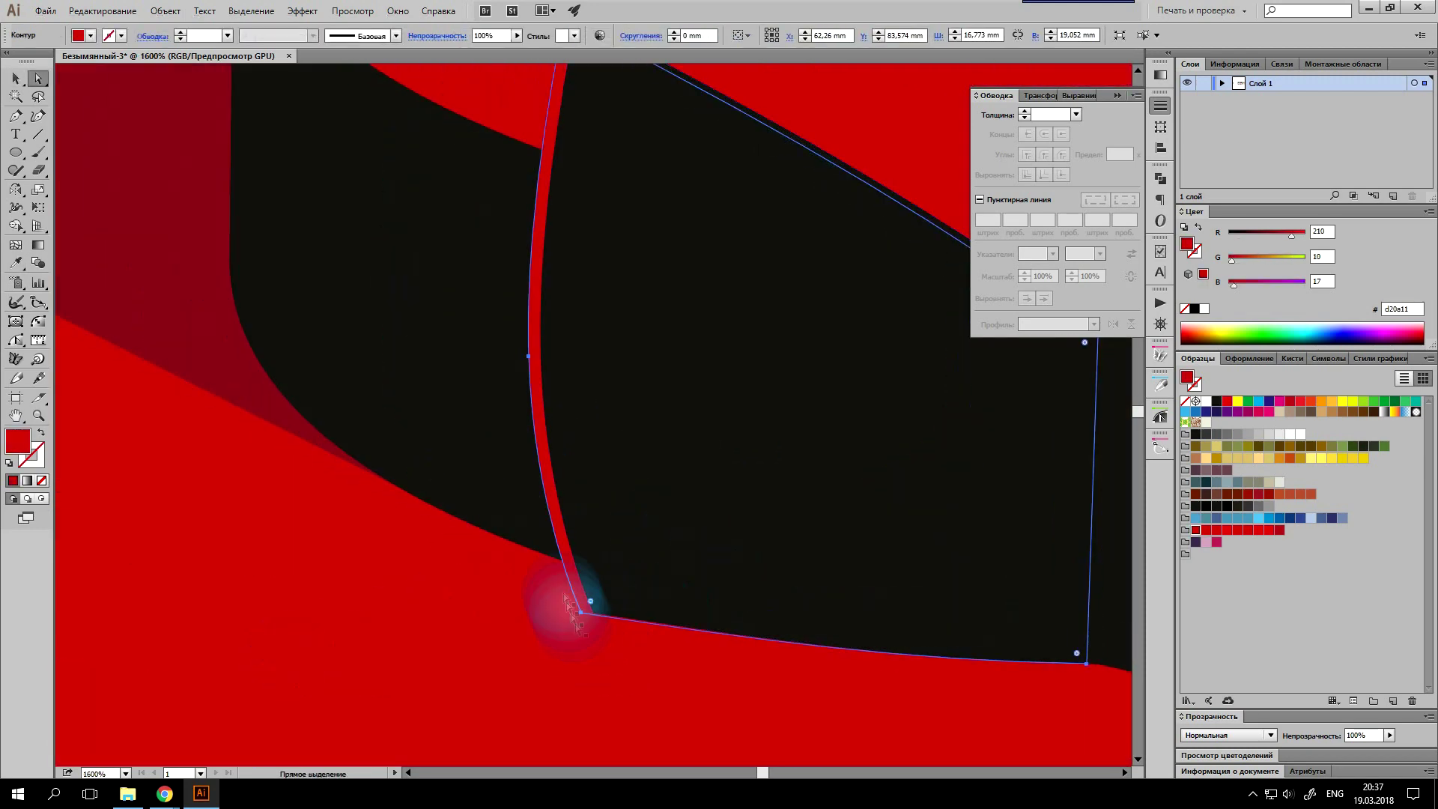
{"action": "left_click_drag", "start_coordinate": [582, 613], "coordinate": [544, 614]}
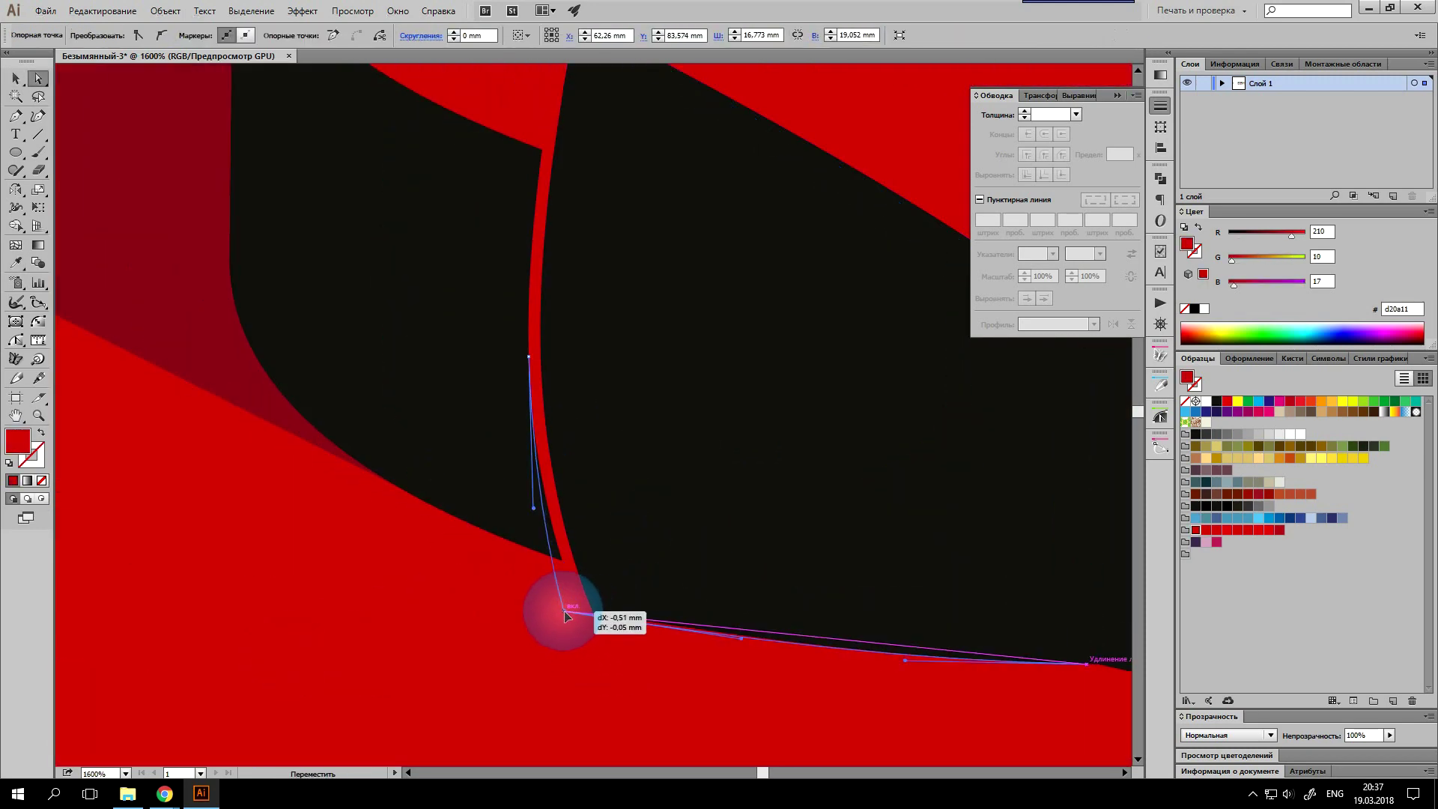
{"action": "left_click_drag", "start_coordinate": [526, 355], "coordinate": [522, 418]}
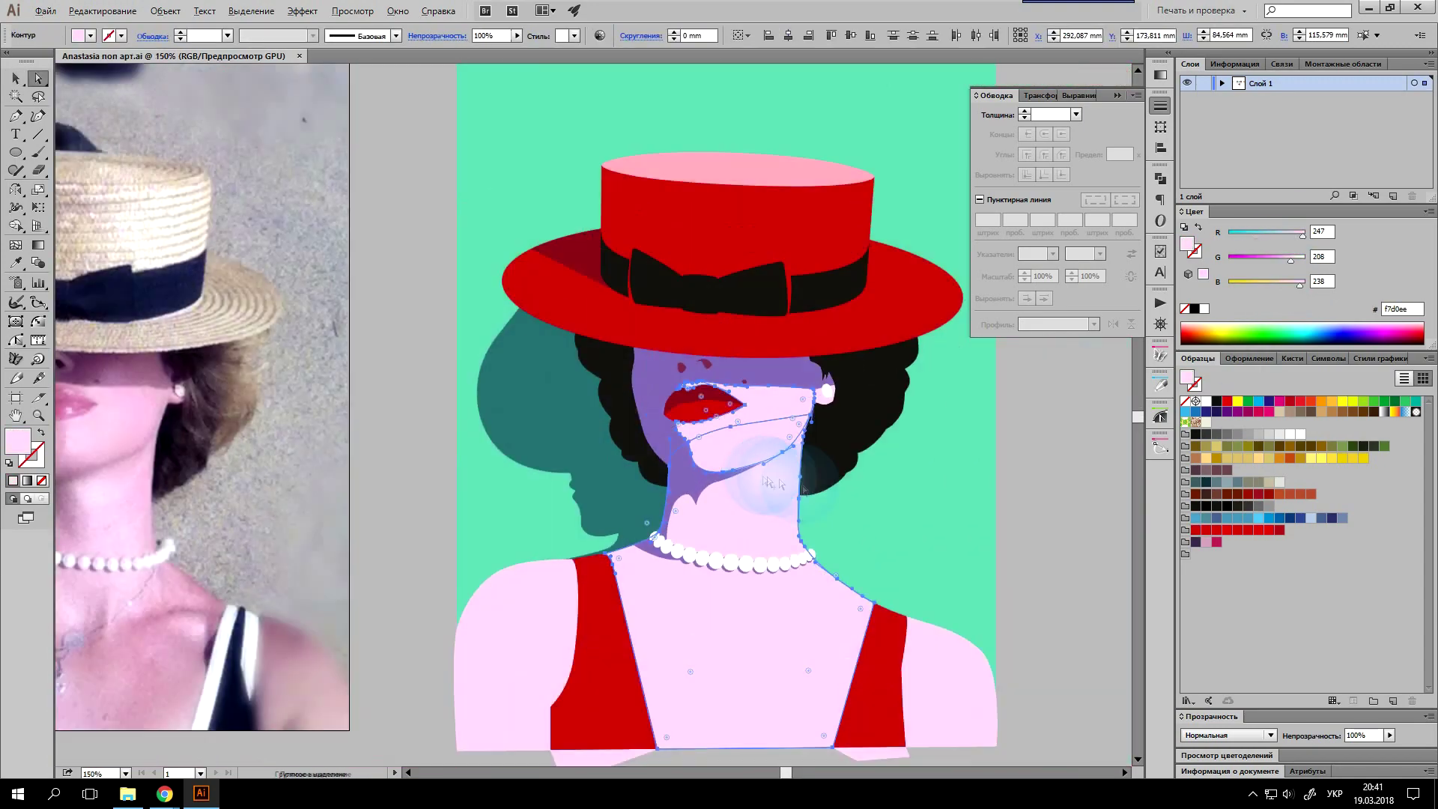
Step: Cut the left red strap into two strips with the Knife tool
{"action": "key", "text": "ctrl+minus"}
{"action": "type", "text": "214"}
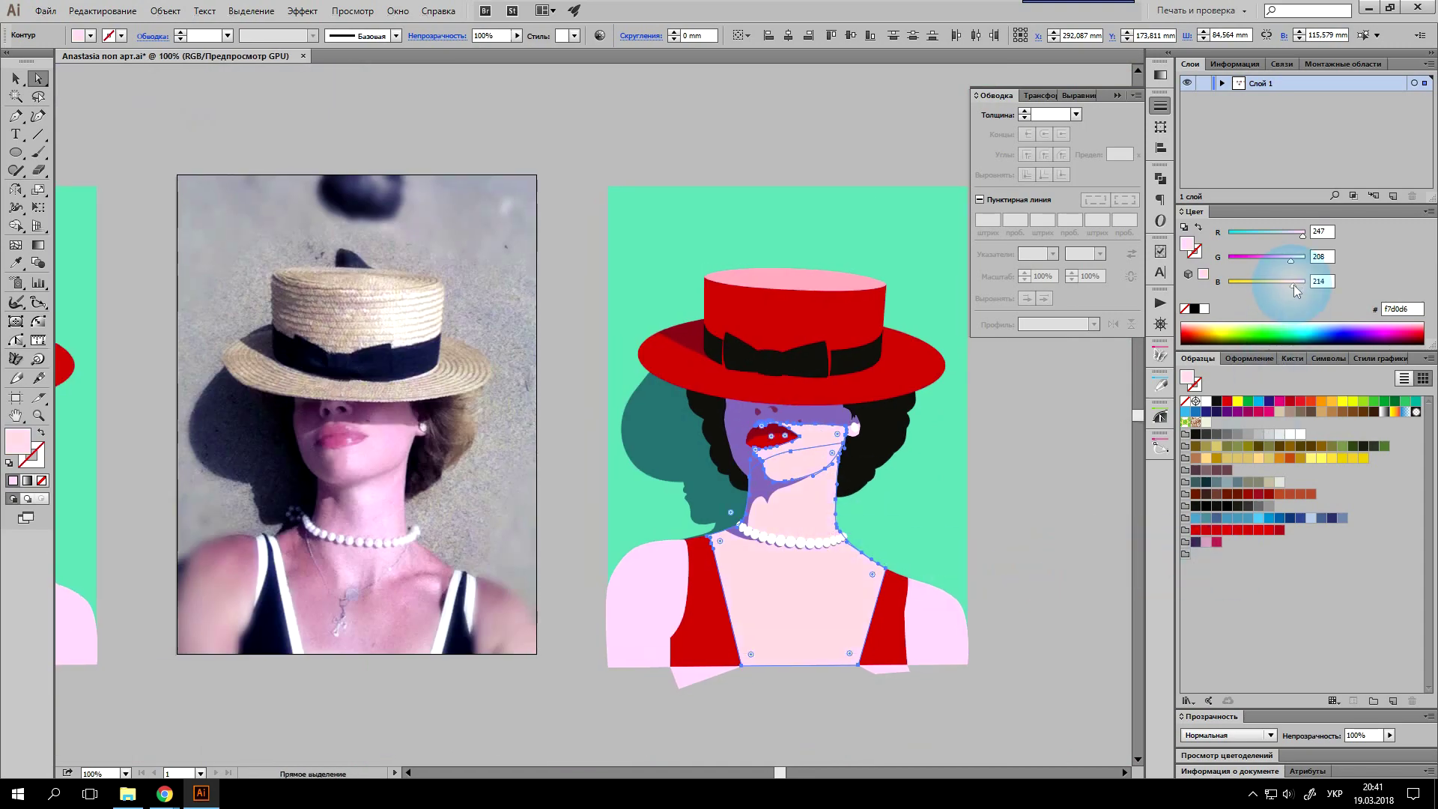
{"action": "left_click", "coordinate": [959, 550]}
{"action": "left_click", "coordinate": [559, 462]}
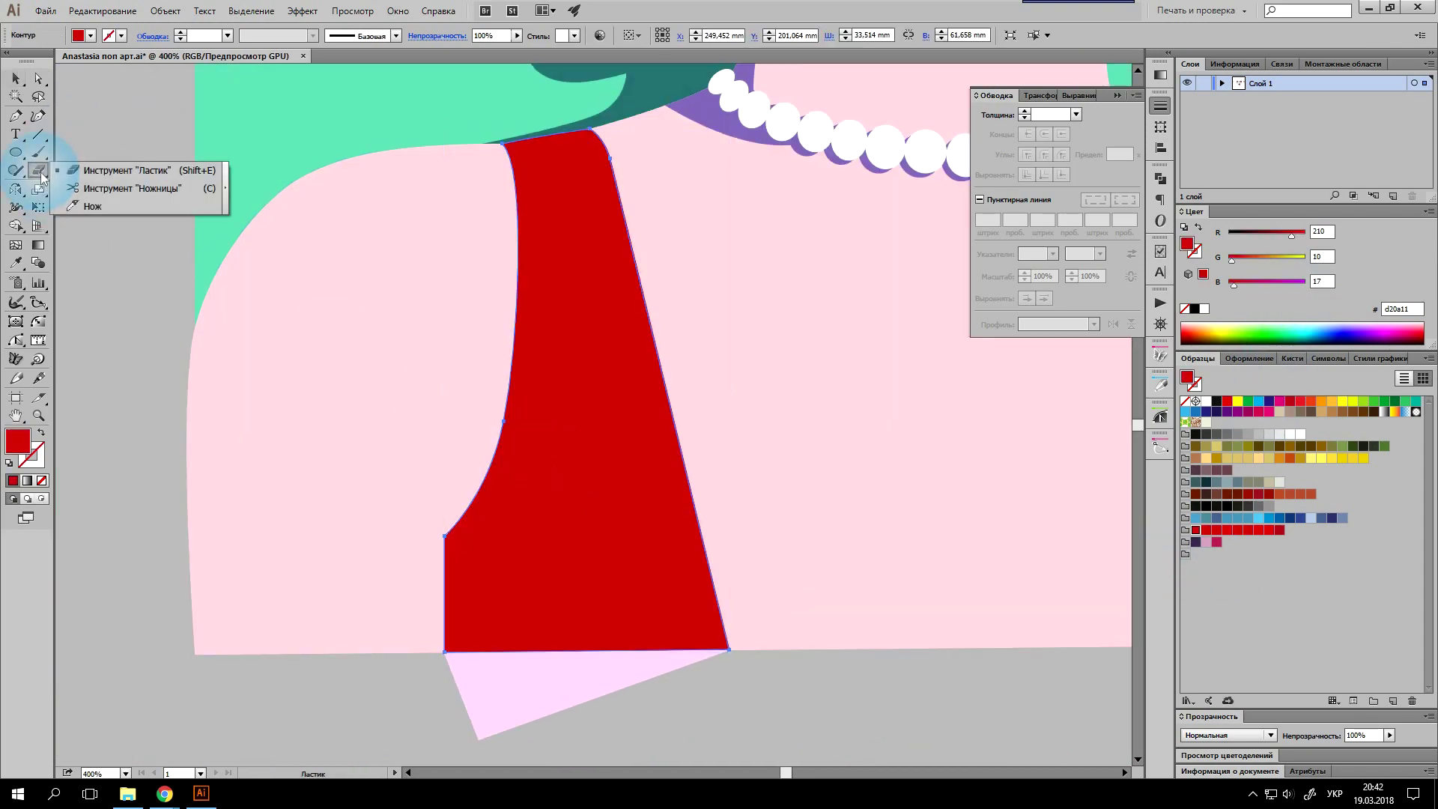
{"action": "left_click", "coordinate": [90, 215]}
{"action": "left_click_drag", "start_coordinate": [566, 132], "coordinate": [590, 277]}
{"action": "left_click_drag", "start_coordinate": [707, 726], "coordinate": [708, 726]}
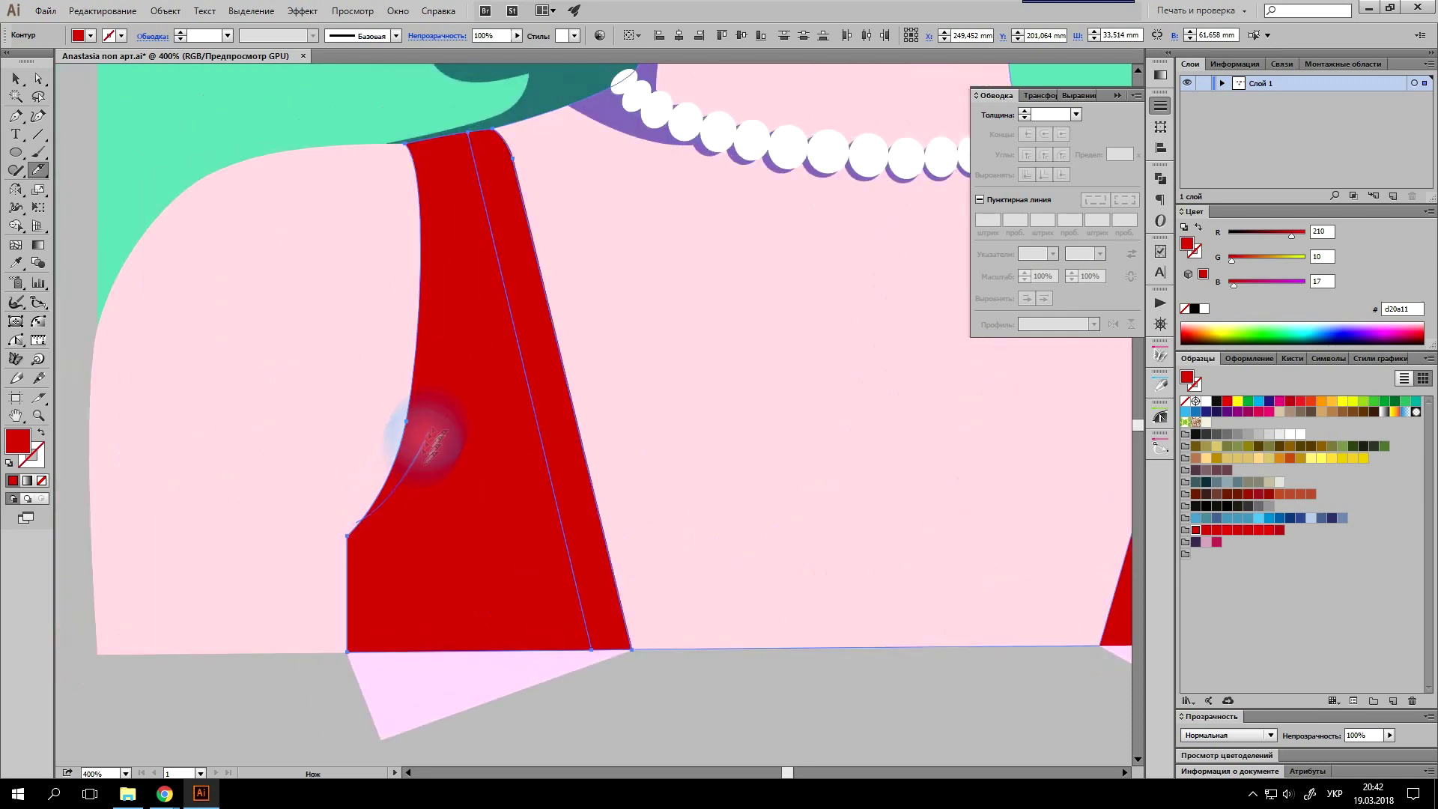
Step: Split the right strap into two strips and eyedrop white onto its inner strip
{"action": "scroll", "coordinate": [1059, 586], "scroll_direction": "down", "scroll_amount": 5}
{"action": "scroll", "coordinate": [1039, 570], "scroll_direction": "up", "scroll_amount": 4}
{"action": "left_click_drag", "start_coordinate": [798, 247], "coordinate": [711, 613]}
{"action": "scroll", "coordinate": [852, 377], "scroll_direction": "up", "scroll_amount": 2}
{"action": "scroll", "coordinate": [853, 429], "scroll_direction": "down", "scroll_amount": 3}
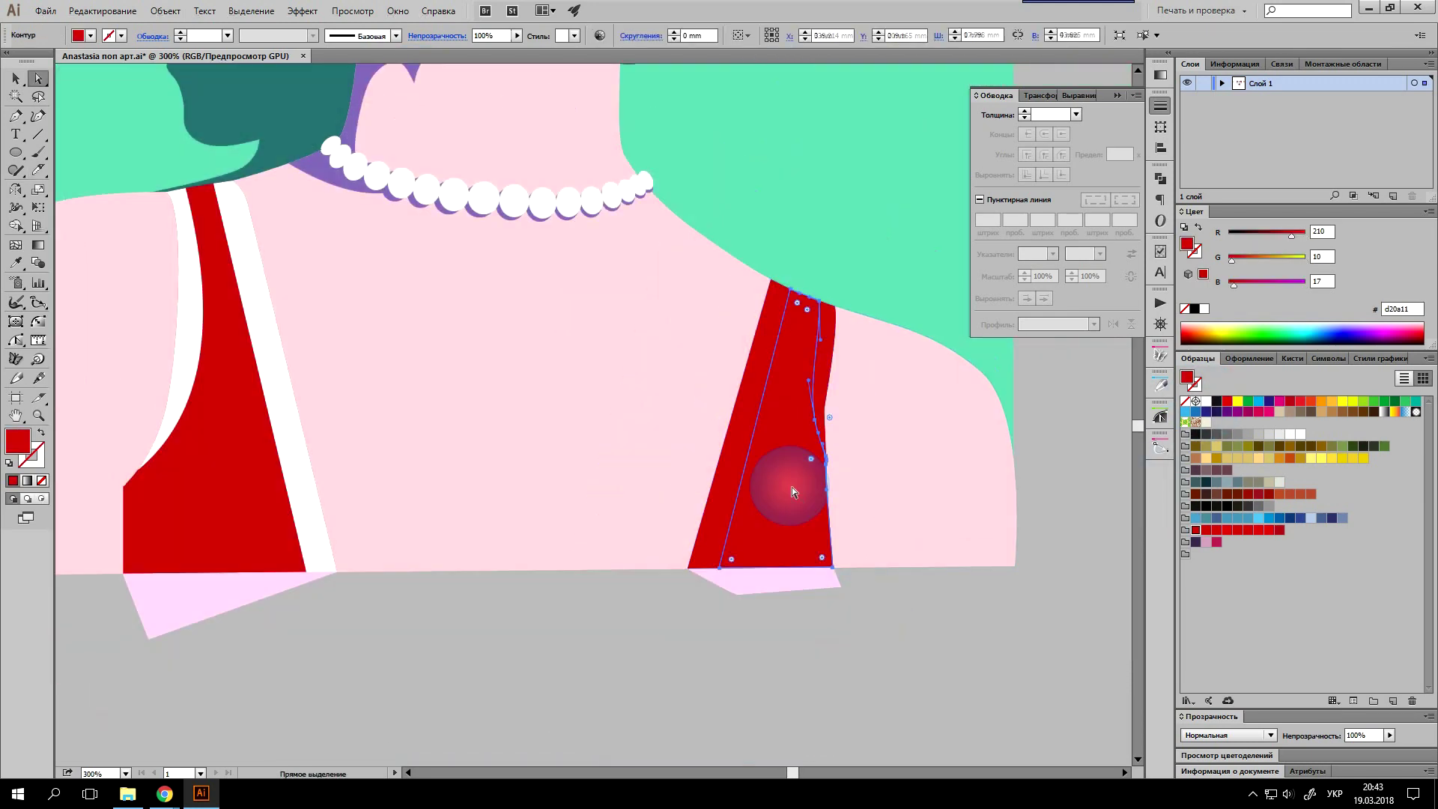
{"action": "scroll", "coordinate": [781, 482], "scroll_direction": "up", "scroll_amount": 3}
{"action": "scroll", "coordinate": [819, 321], "scroll_direction": "down", "scroll_amount": 4}
{"action": "scroll", "coordinate": [690, 523], "scroll_direction": "up", "scroll_amount": 2}
{"action": "key", "text": "i"}
{"action": "left_click", "coordinate": [860, 603]}
{"action": "key", "text": "v"}
{"action": "scroll", "coordinate": [975, 541], "scroll_direction": "down", "scroll_amount": 1}
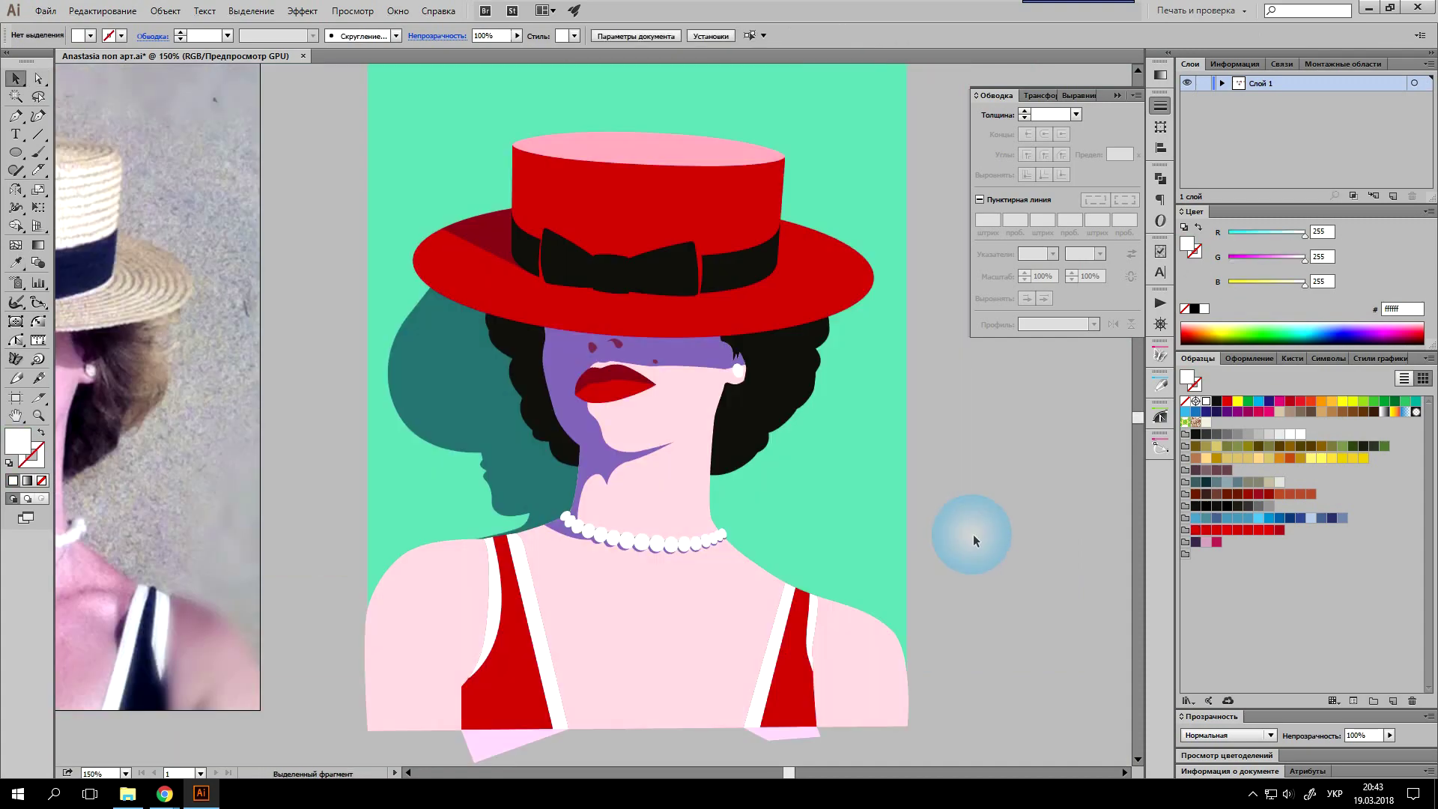
Step: Stretch the teal hair shadow leftward toward the artboard edge
{"action": "left_click", "coordinate": [479, 425]}
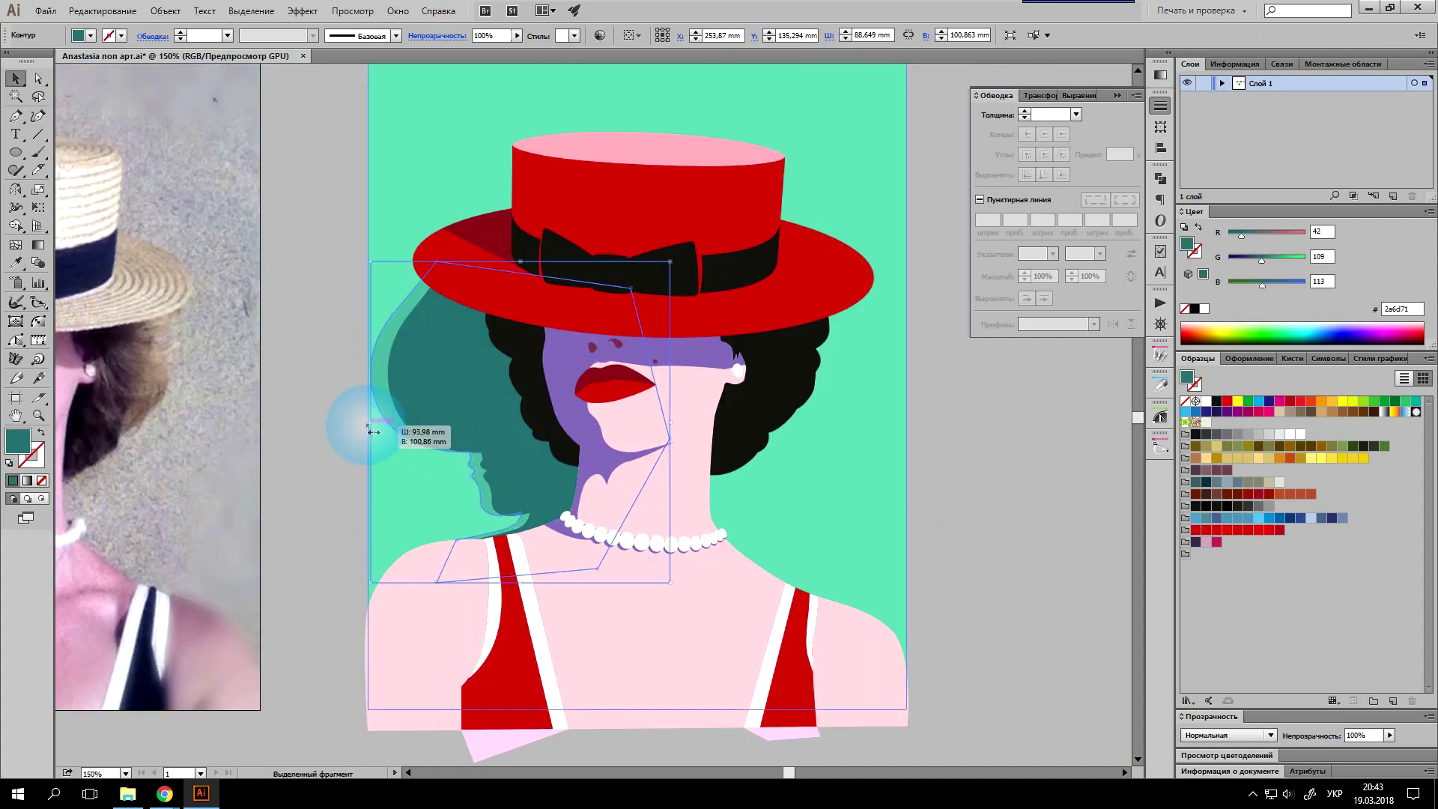
{"action": "left_click_drag", "start_coordinate": [373, 432], "coordinate": [353, 432]}
{"action": "scroll", "coordinate": [597, 553], "scroll_direction": "up", "scroll_amount": 4}
{"action": "scroll", "coordinate": [597, 553], "scroll_direction": "down", "scroll_amount": 5}
{"action": "left_click", "coordinate": [953, 484]}
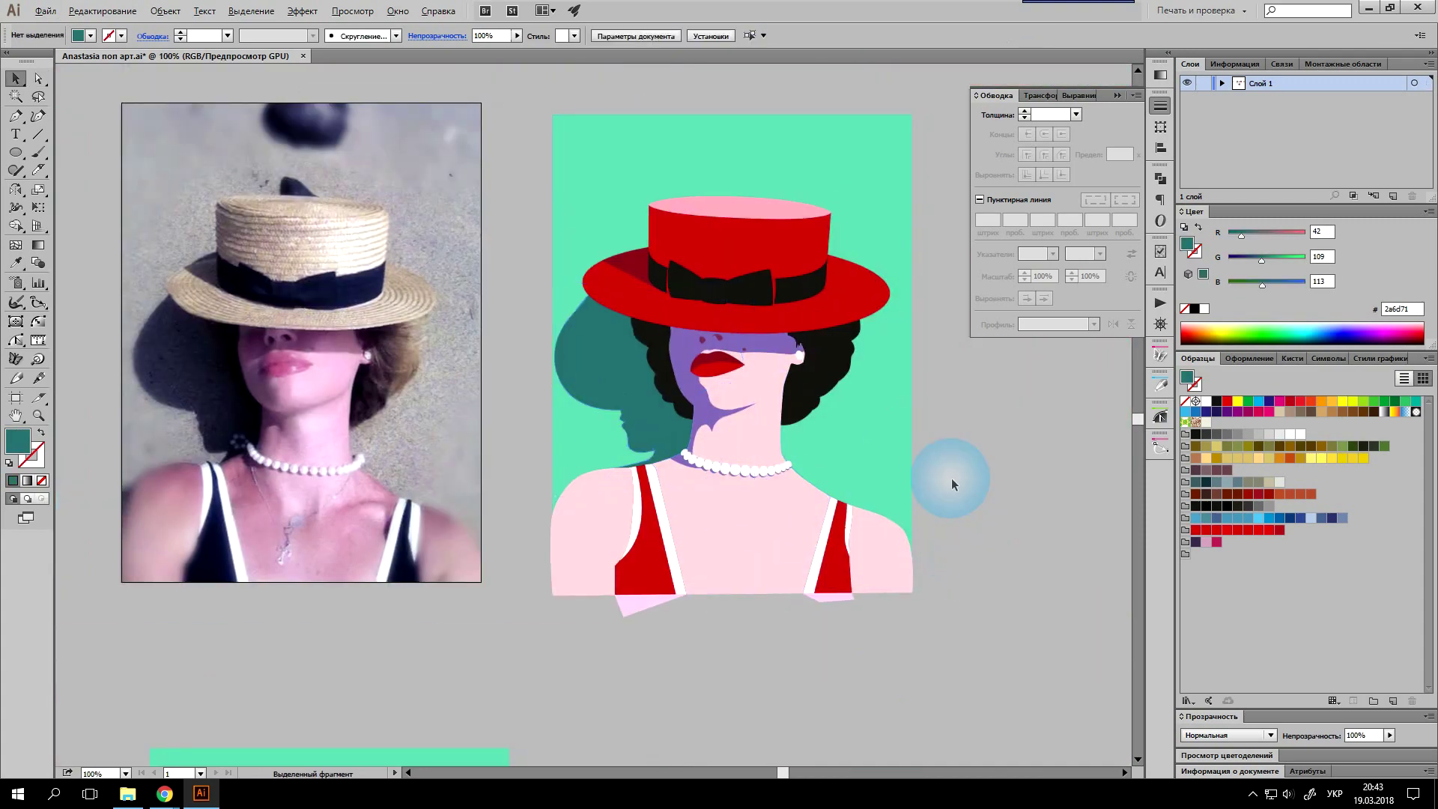
Step: Move the purple strip's anchors so its corner snaps to the shoulder edge
{"action": "scroll", "coordinate": [639, 469], "scroll_direction": "up", "scroll_amount": 2}
{"action": "scroll", "coordinate": [578, 459], "scroll_direction": "up", "scroll_amount": 2}
{"action": "left_click", "coordinate": [578, 460]}
{"action": "key", "text": "a"}
{"action": "left_click", "coordinate": [474, 193]}
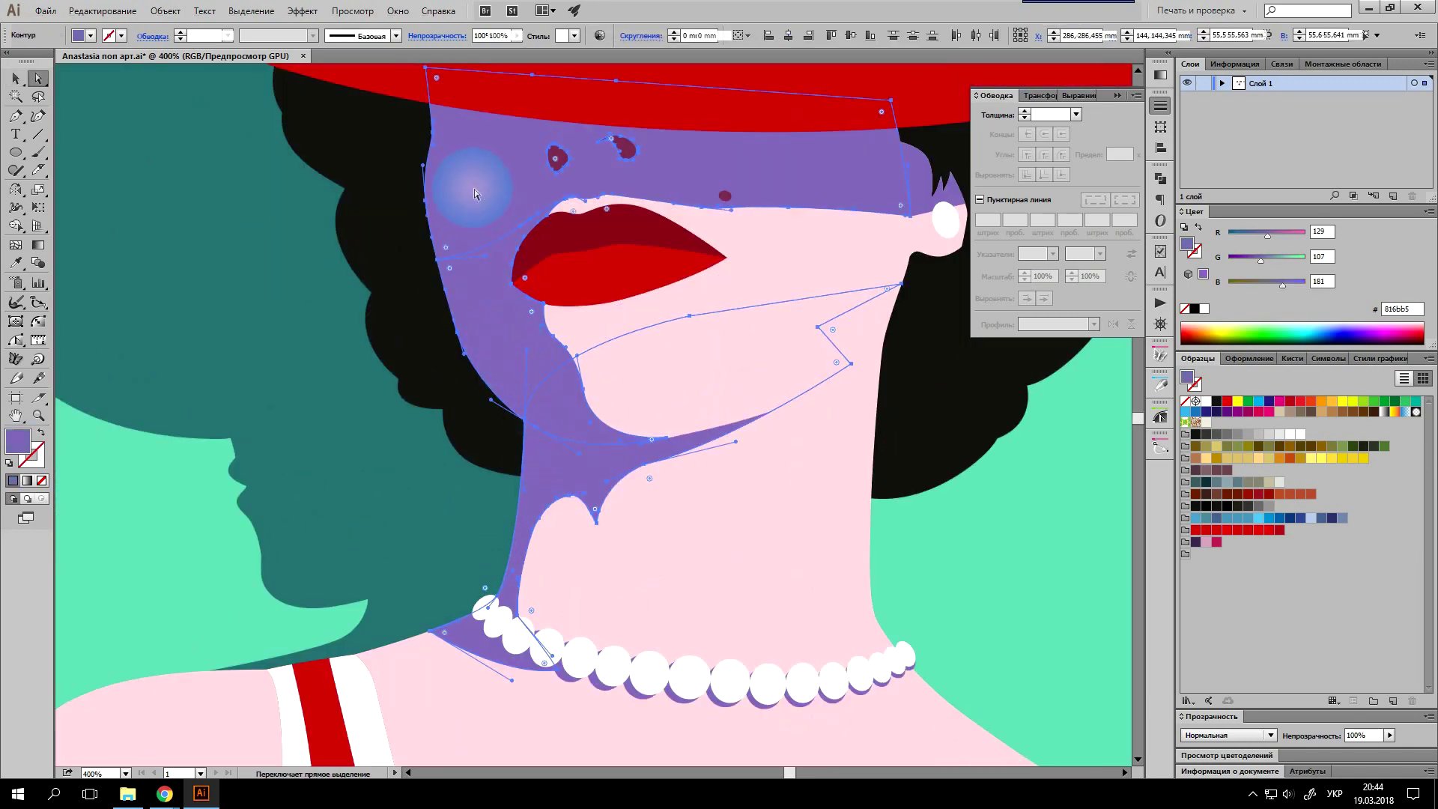
{"action": "scroll", "coordinate": [867, 539], "scroll_direction": "down", "scroll_amount": 2}
{"action": "scroll", "coordinate": [866, 539], "scroll_direction": "down", "scroll_amount": 1}
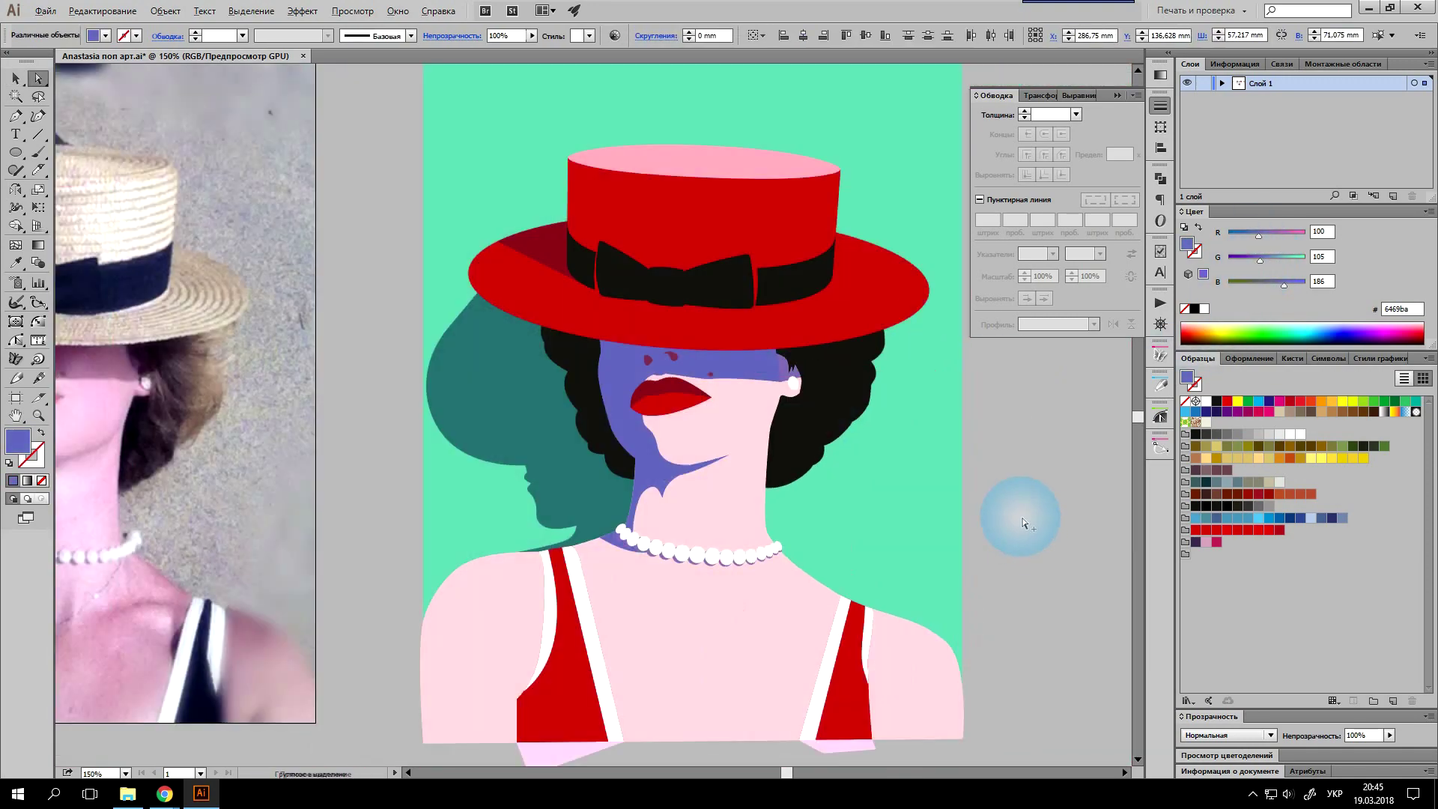
{"action": "scroll", "coordinate": [1010, 506], "scroll_direction": "up", "scroll_amount": 5}
{"action": "left_click", "coordinate": [938, 357]}
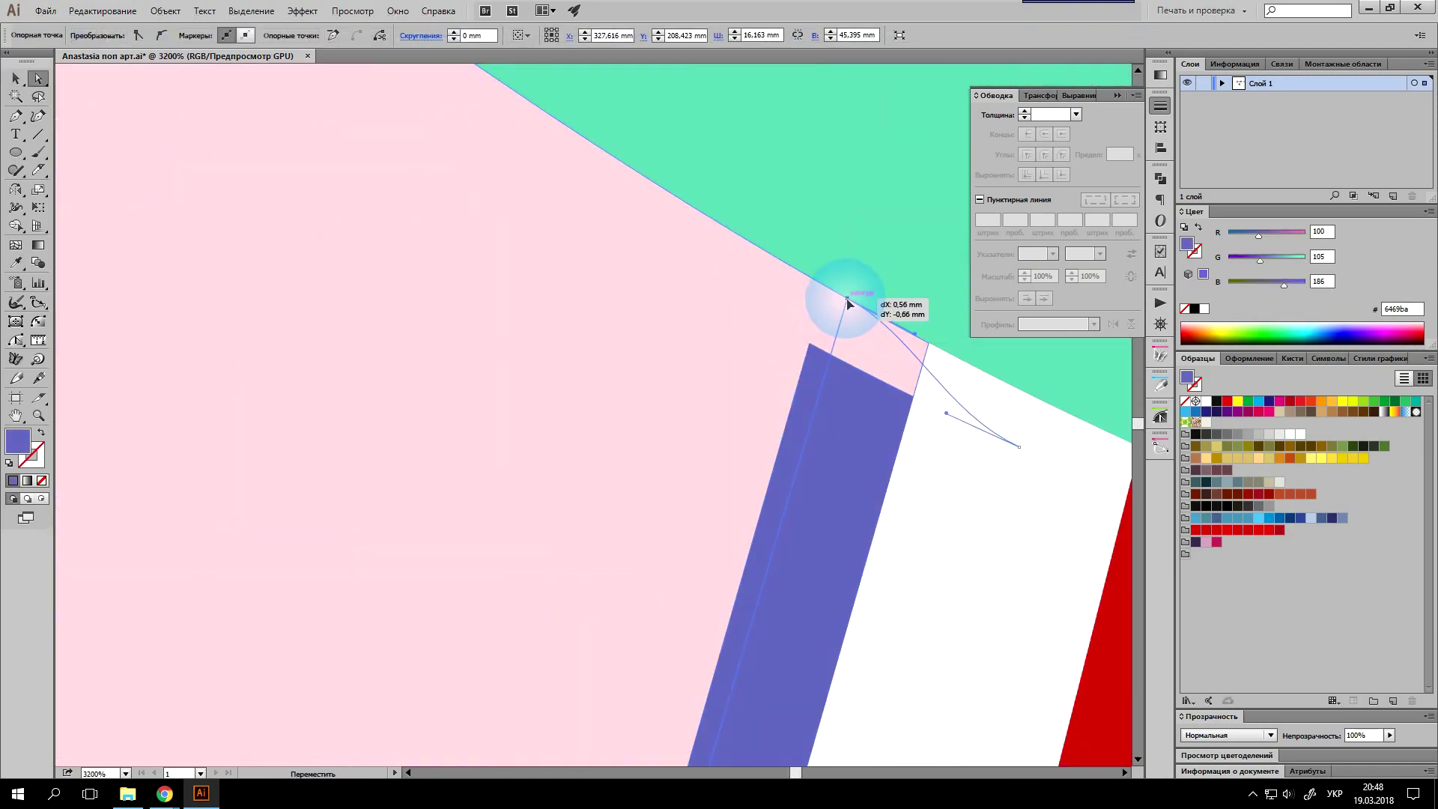
{"action": "left_click_drag", "start_coordinate": [846, 299], "coordinate": [846, 299]}
{"action": "left_click_drag", "start_coordinate": [1025, 466], "coordinate": [1008, 402]}
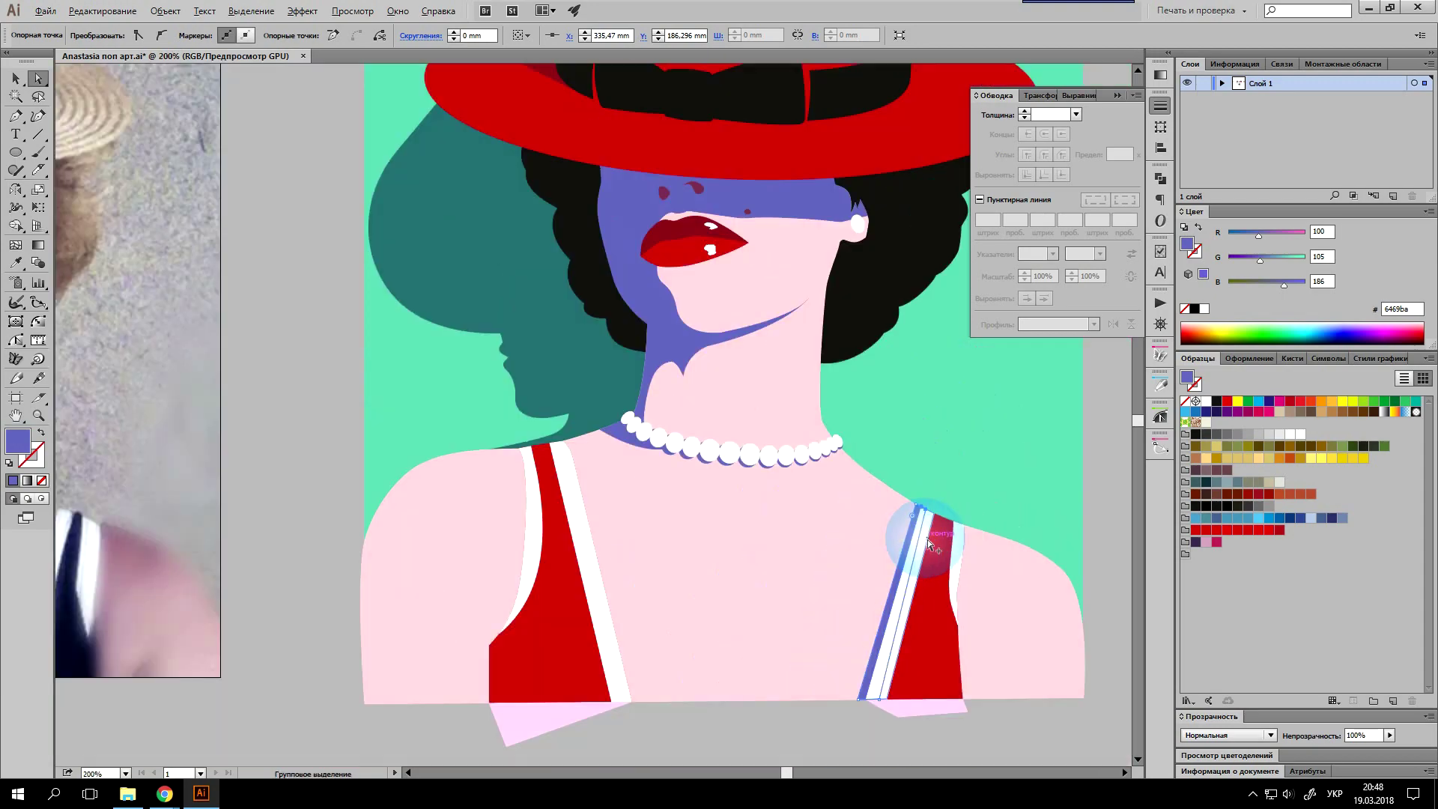